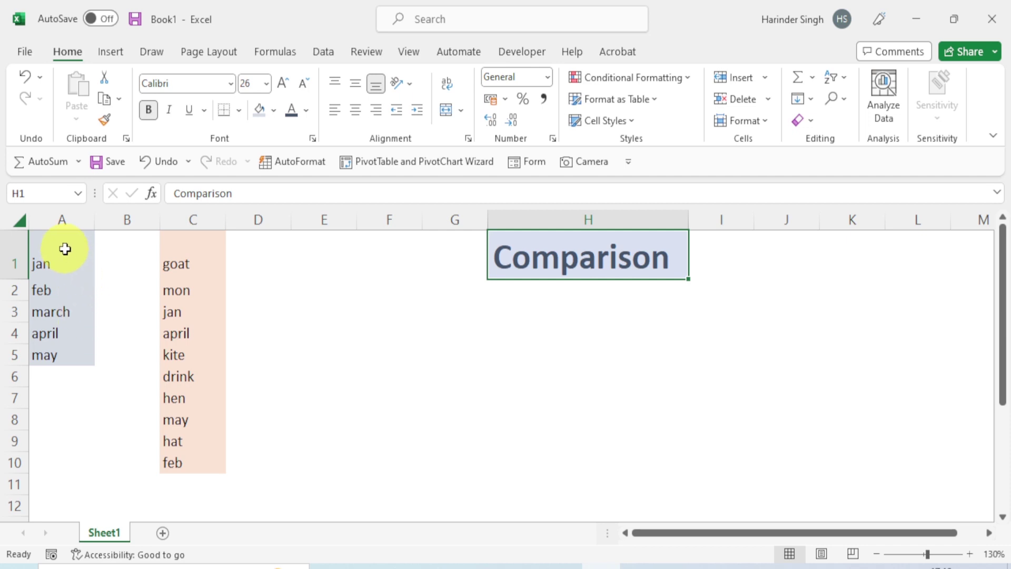
Step: Review the data in columns A (jan to may) and C (goat to feb), ending on A1
left_click(64, 249)
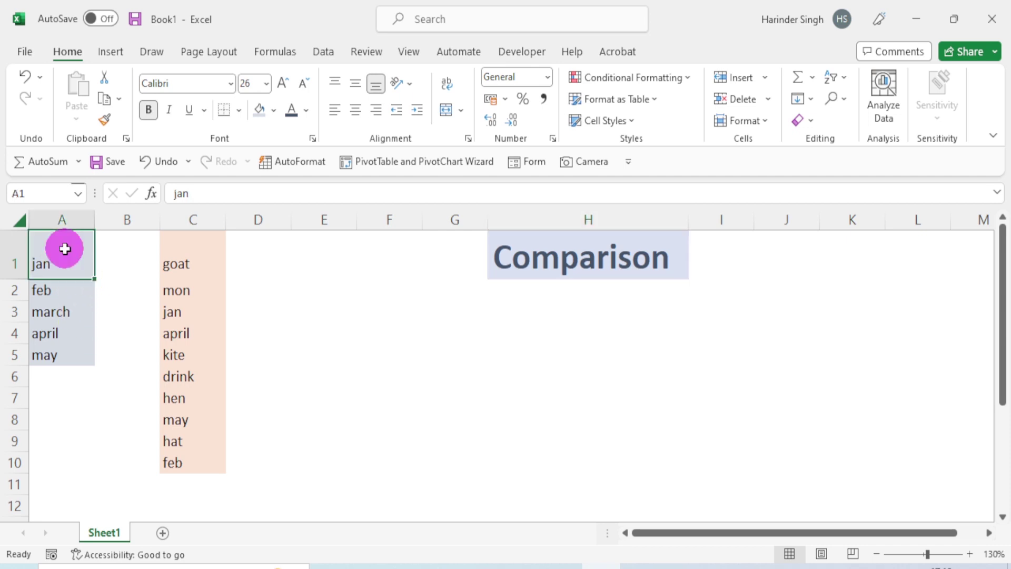
left_click(80, 356)
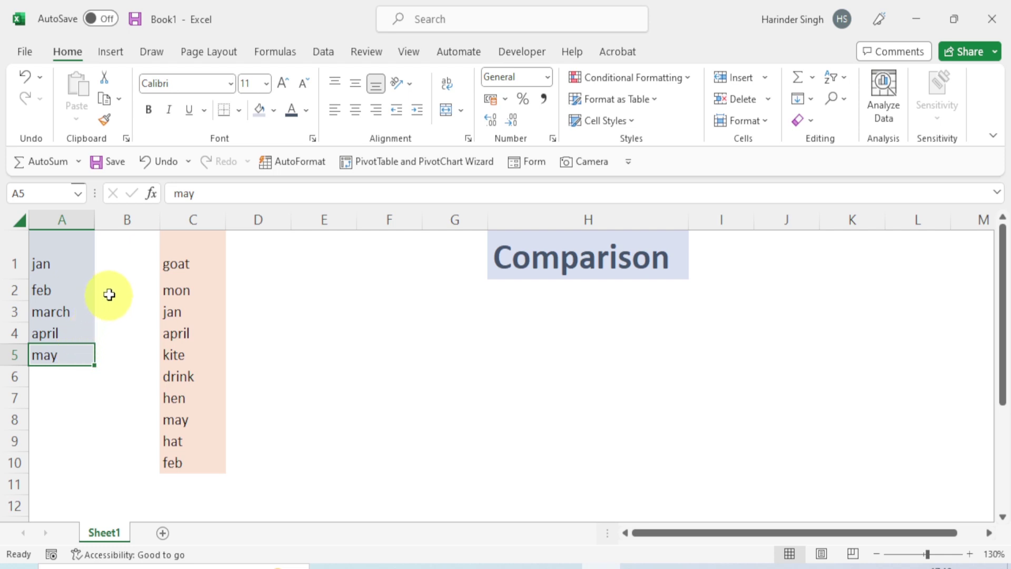
left_click(173, 249)
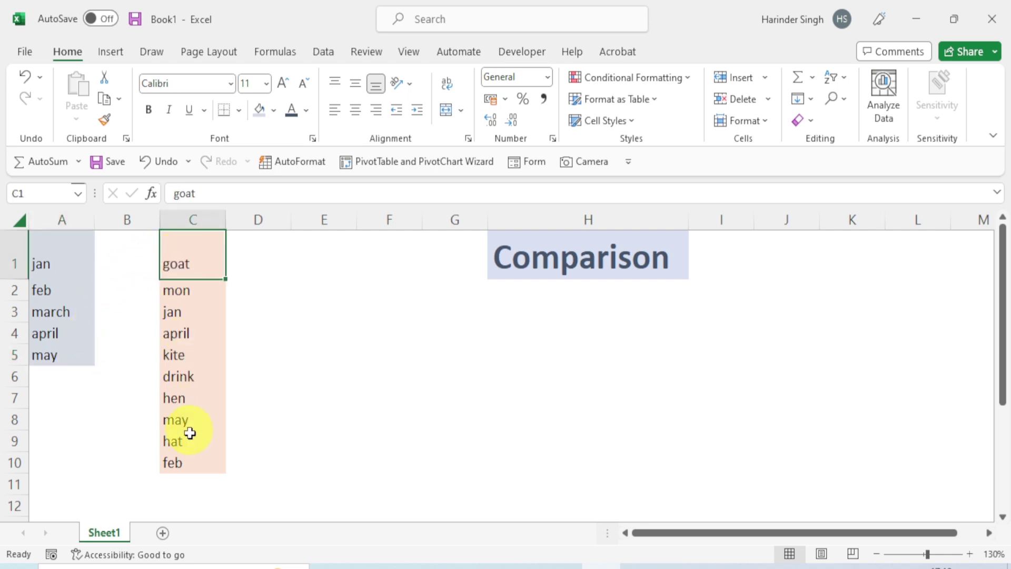
left_click(189, 462)
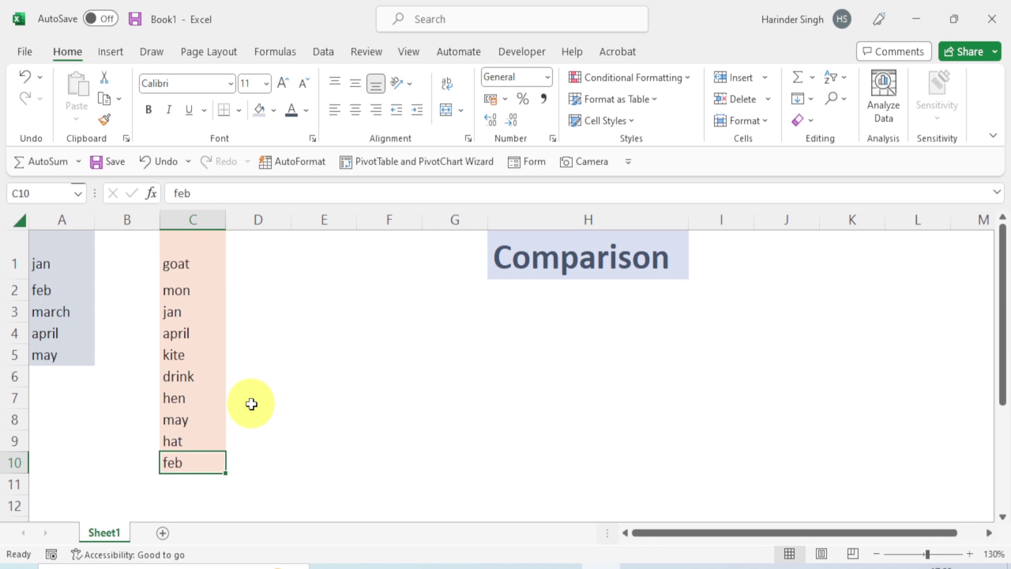
left_click(44, 263)
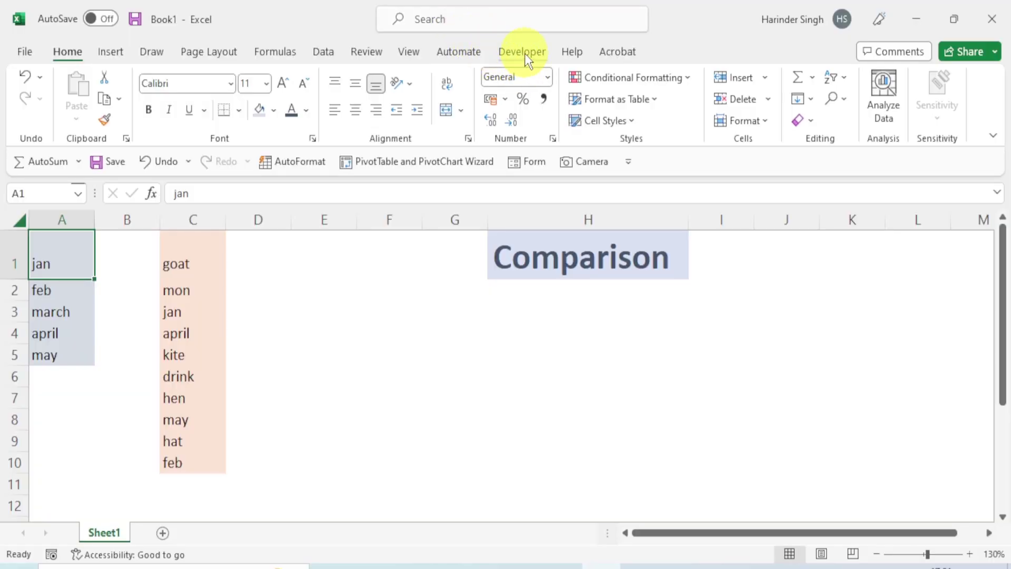
Step: Open the Visual Basic editor from the Developer tab and insert a new module
left_click(524, 52)
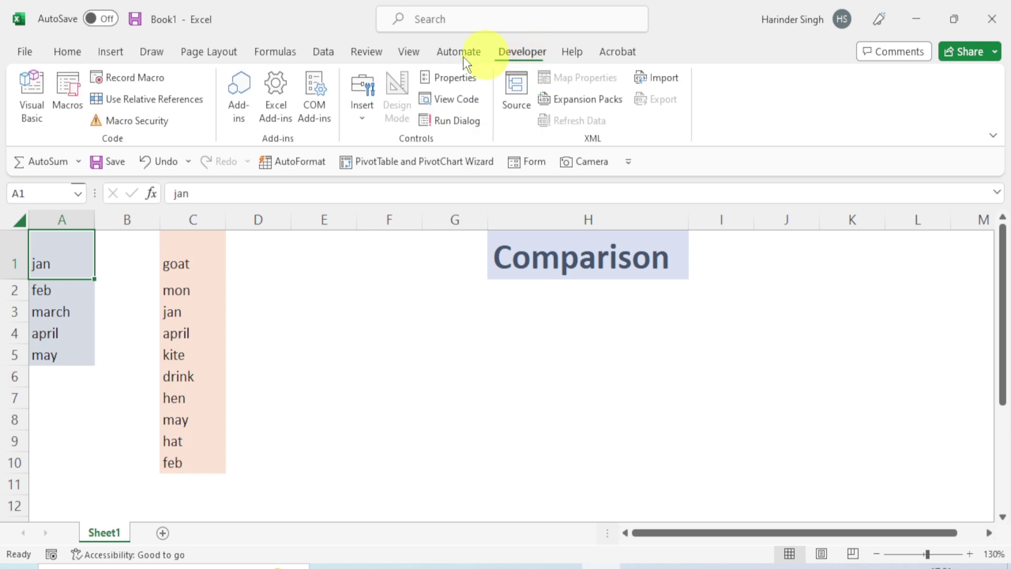
left_click(43, 90)
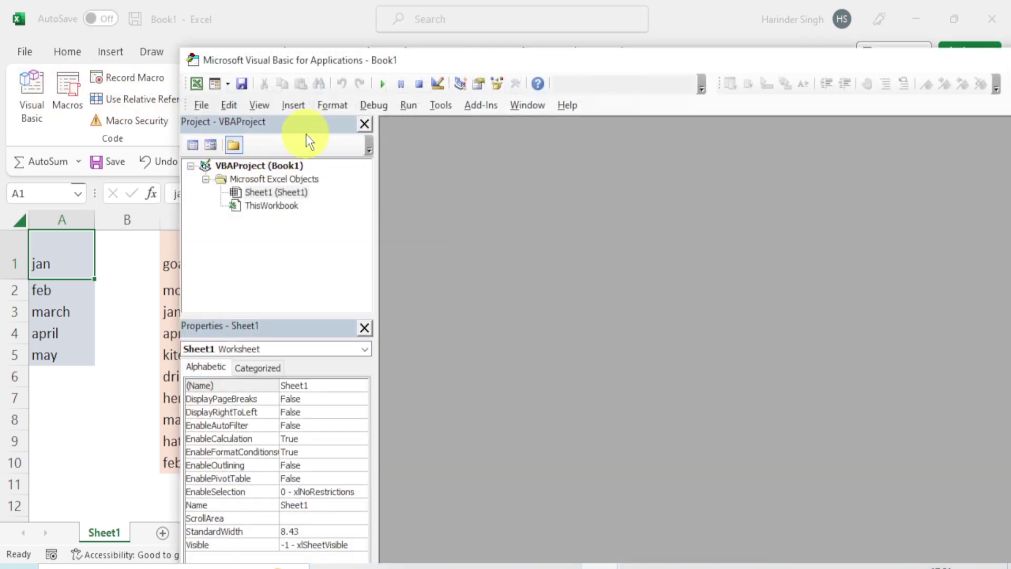
left_click(289, 107)
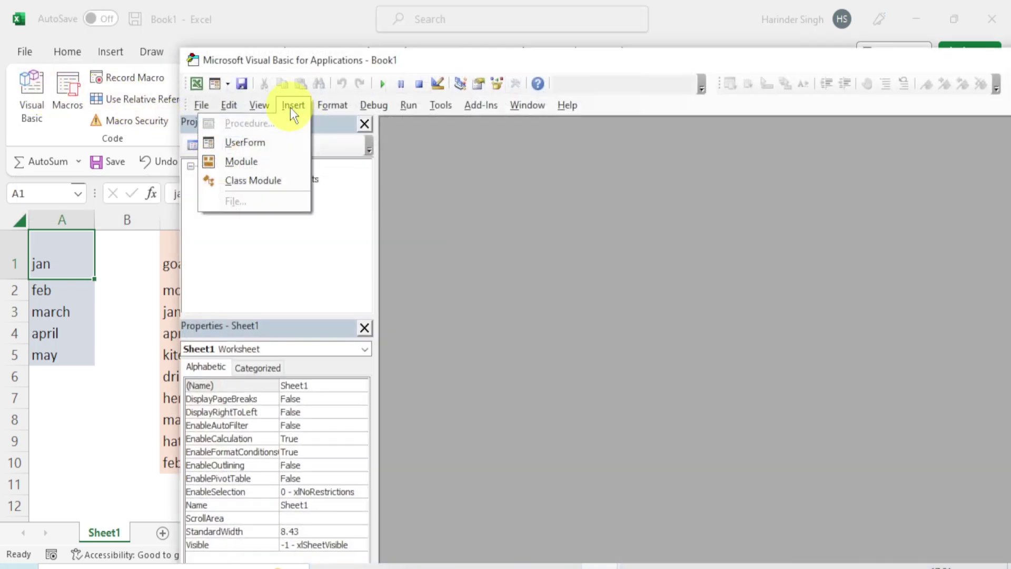
left_click(279, 161)
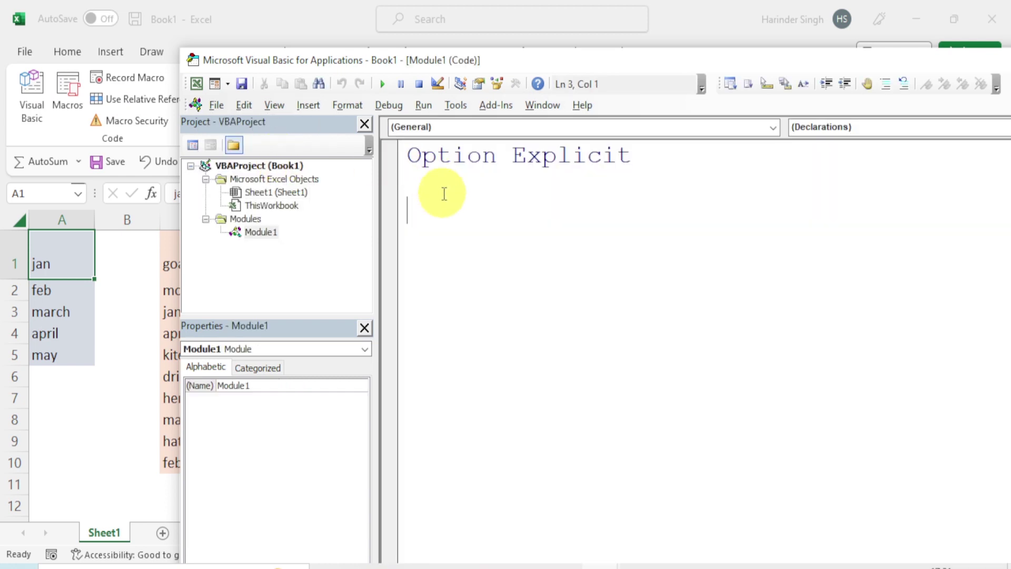
Step: Create an empty Sub compare() procedure and place the caret inside it
type("Su")
type("b co")
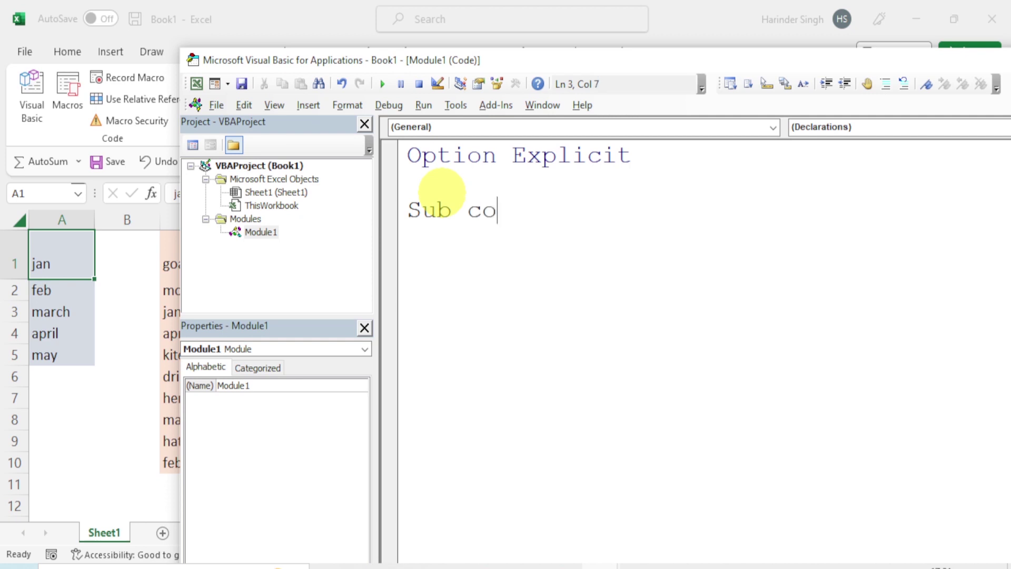
type("mpare")
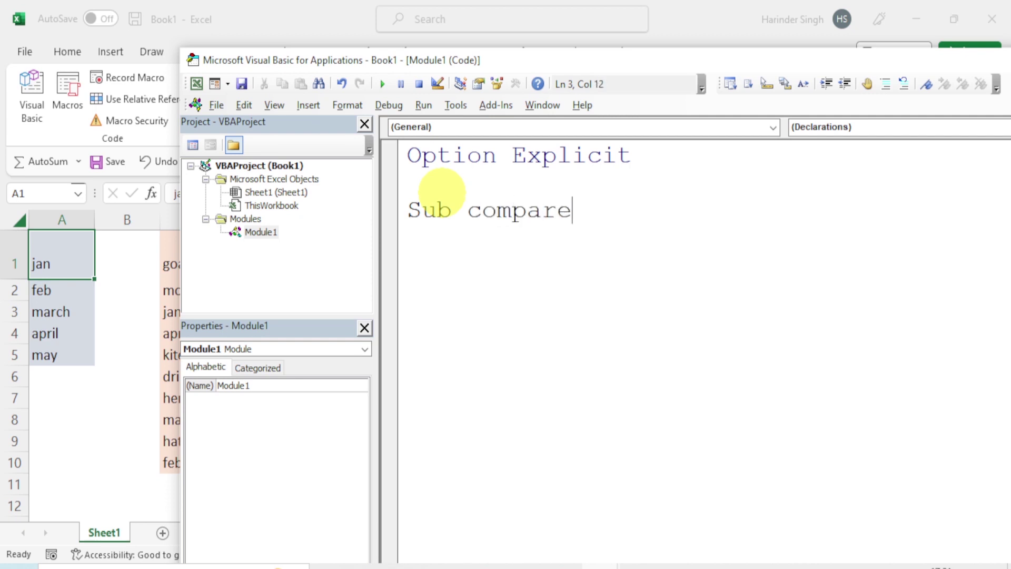
type("()")
key("Return")
key("Return")
key("Return")
key("Return")
key("Return")
key("Return")
key("Return")
key("Return")
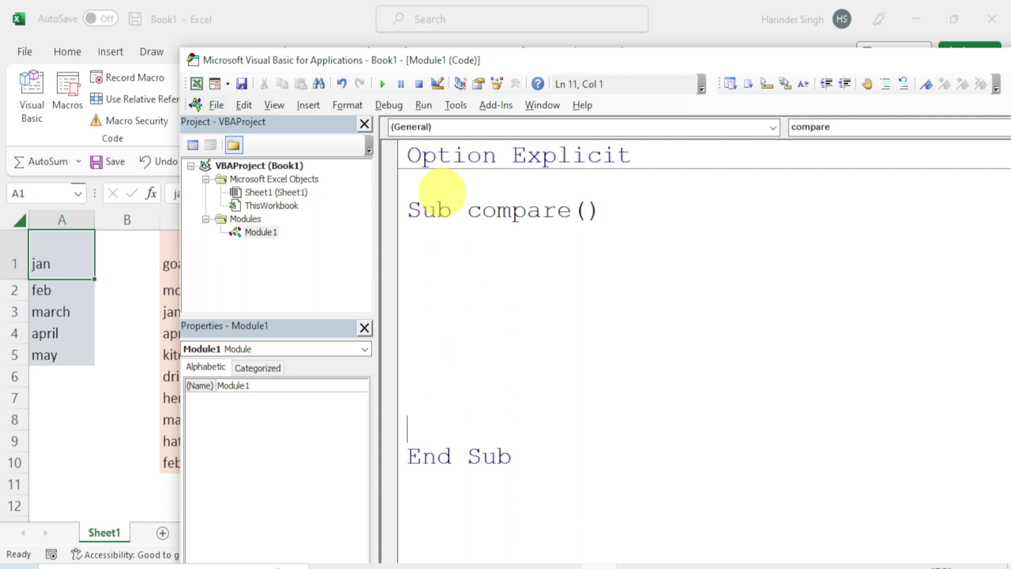
key("Up")
key("Up")
key("Up")
key("Up")
key("Up")
key("Up")
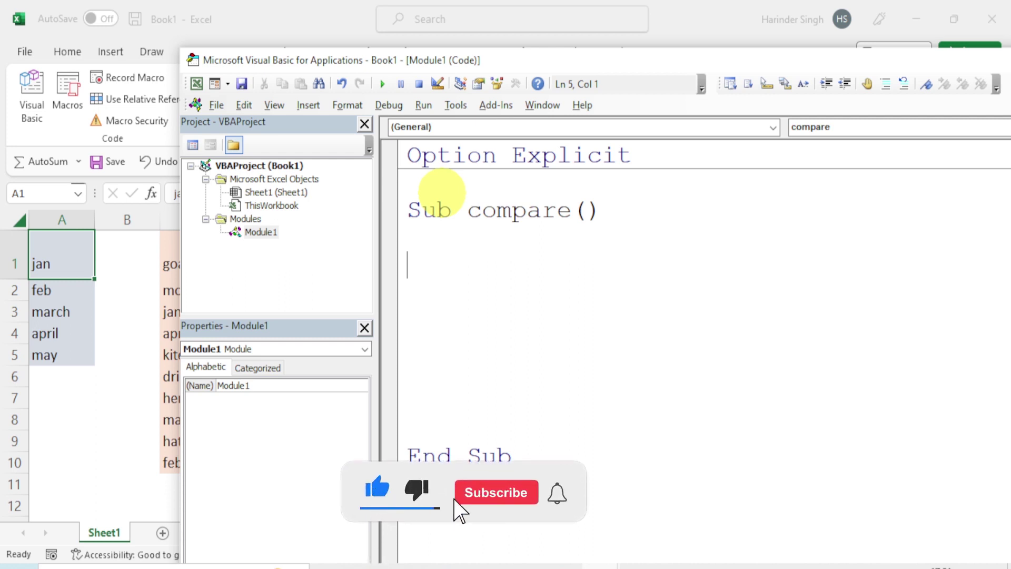
Step: Review the column A and column C values on the worksheet, ending on A1
left_click(60, 362)
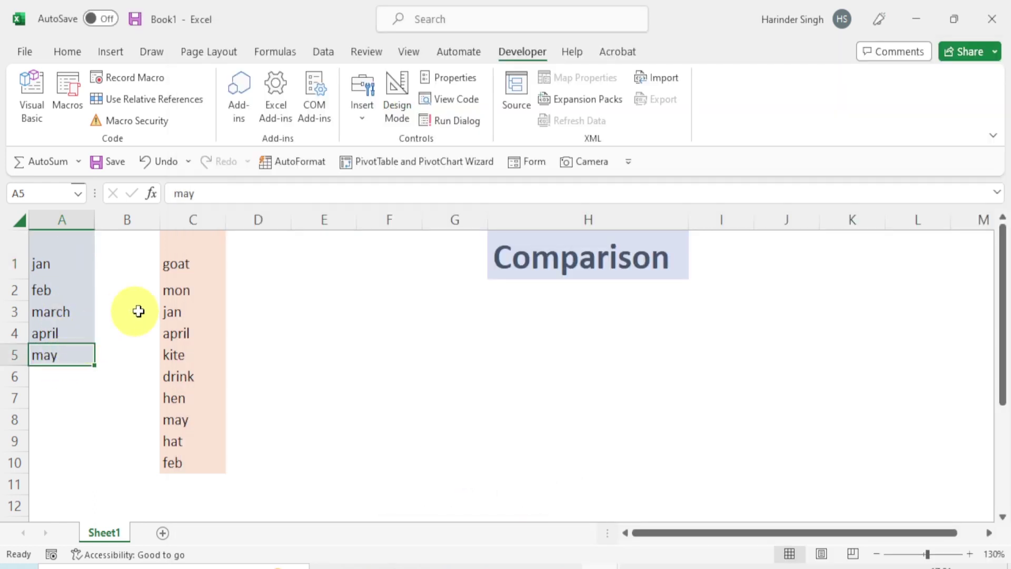
left_click(203, 243)
left_click(190, 462)
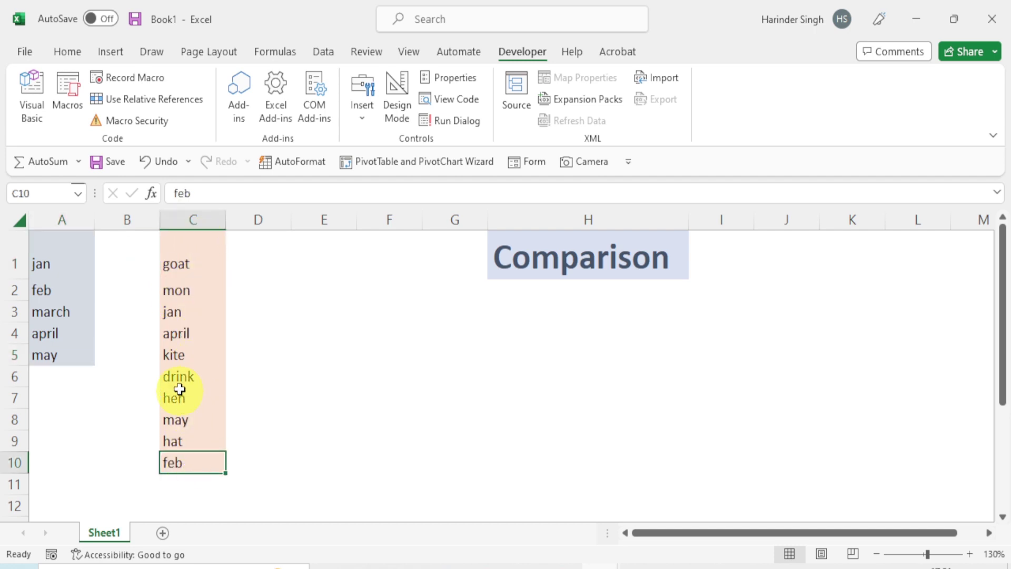
left_click(55, 258)
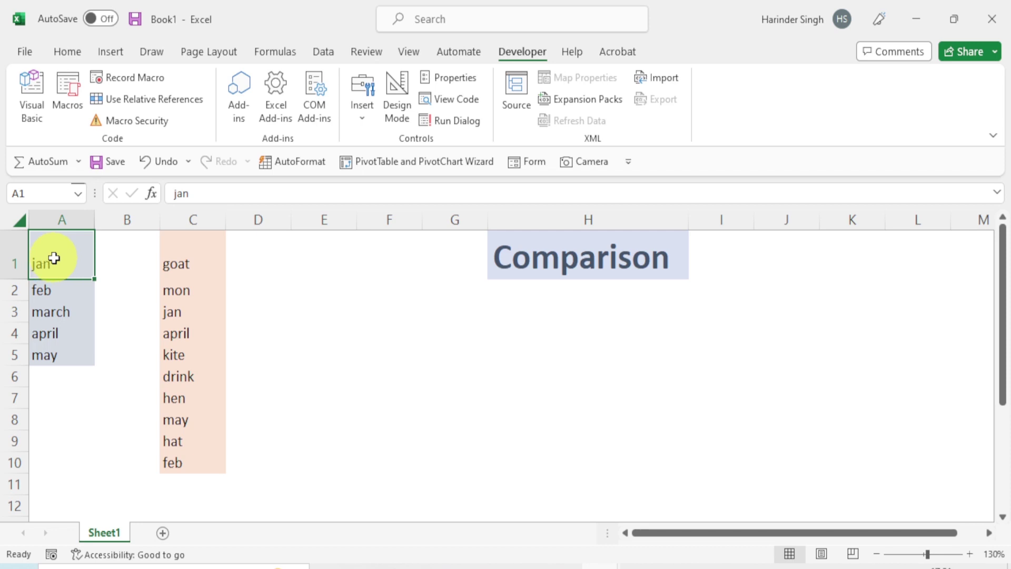
Step: Back in the VBA editor, declare Dim arr1(4) As String and start a new line
left_click(595, 565)
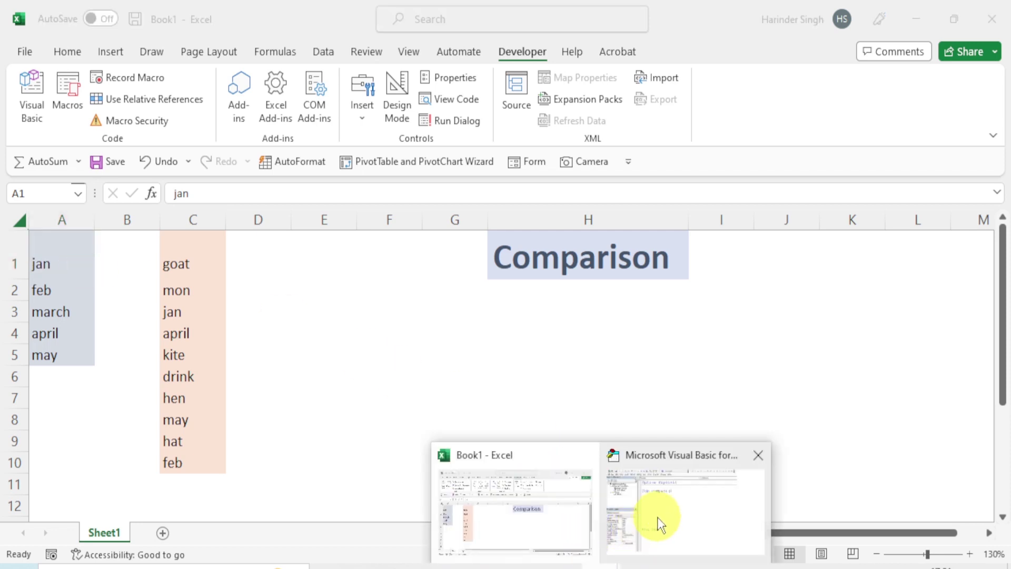
left_click(657, 517)
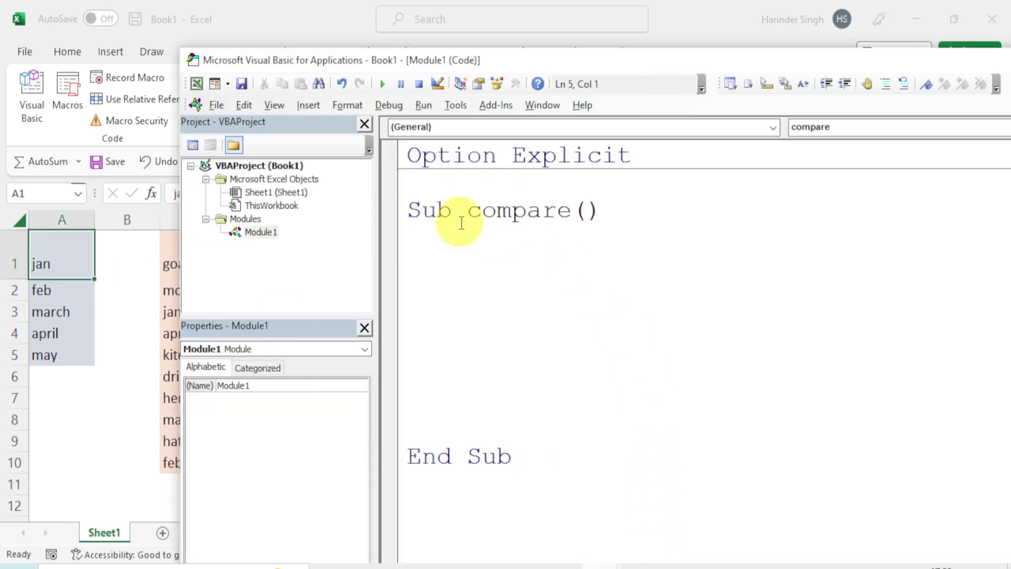
type("Dim ")
type("arr")
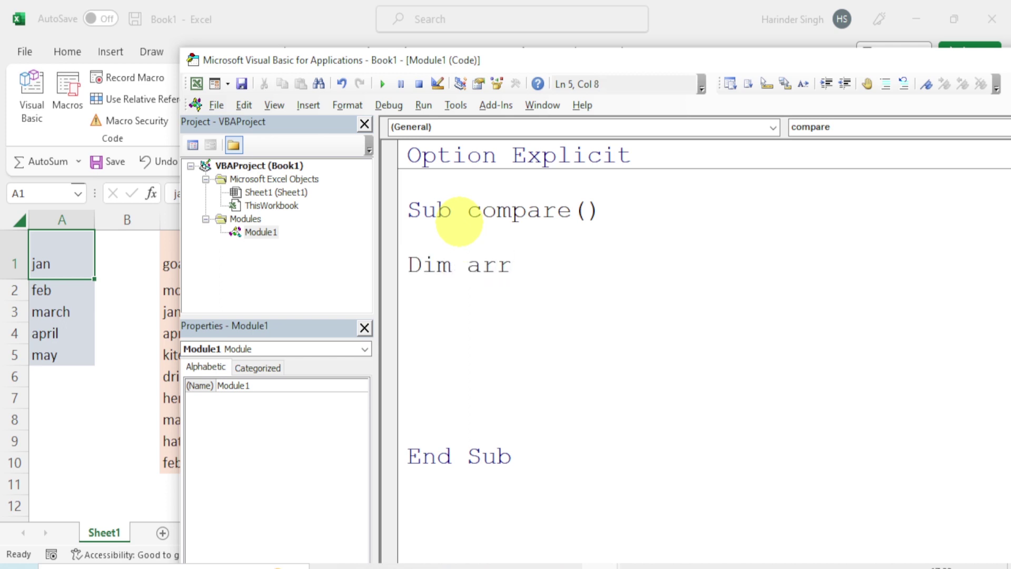
type("1")
type("(")
type("4")
type(")")
type("as")
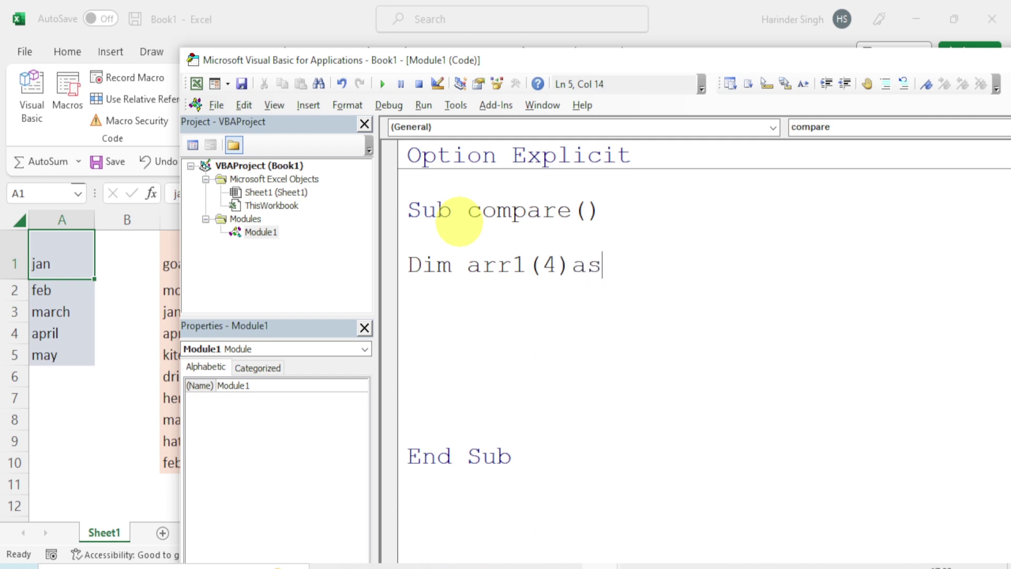
type(" s")
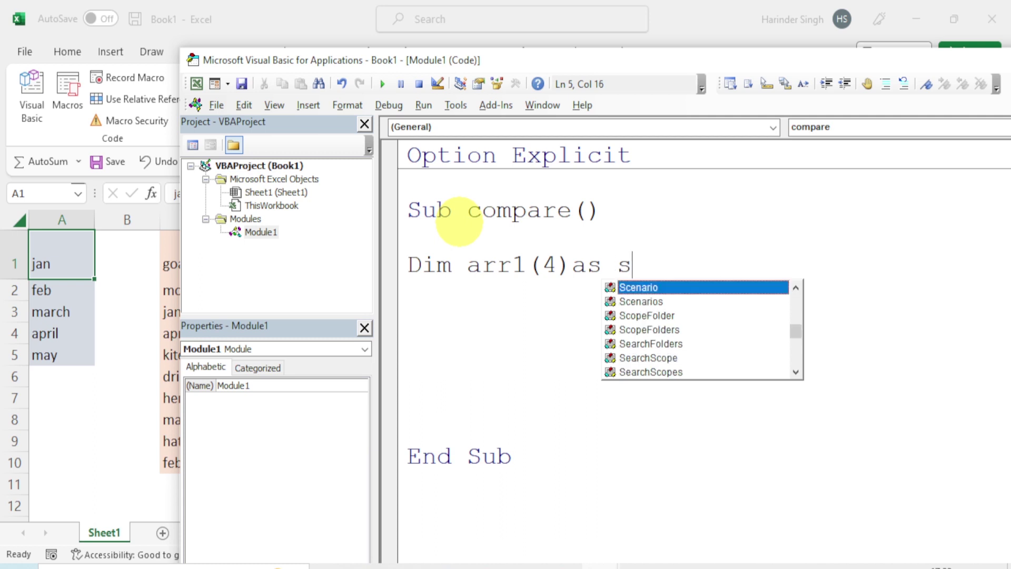
type("tri")
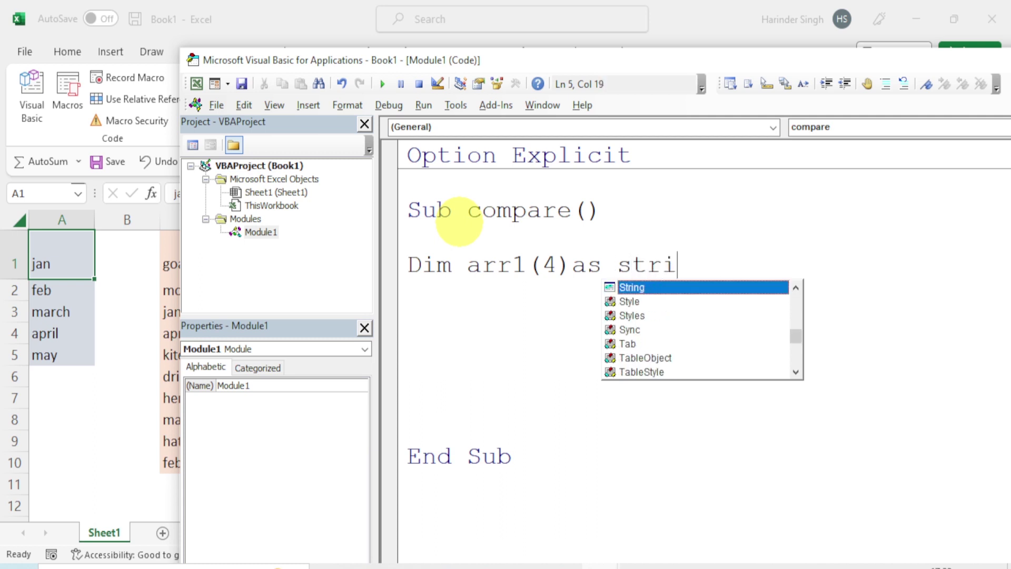
type("ng")
key("Return")
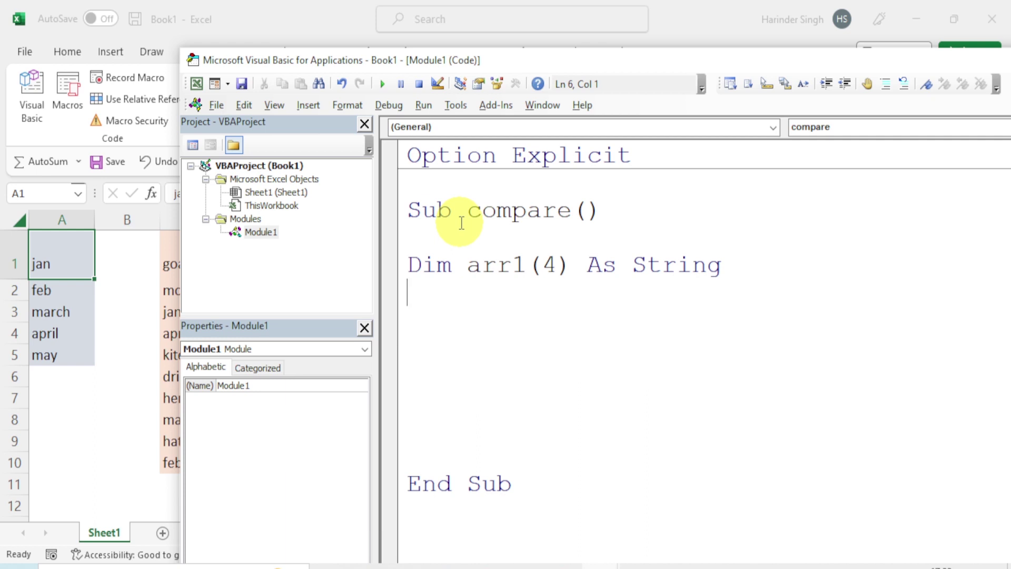
double_click(547, 264)
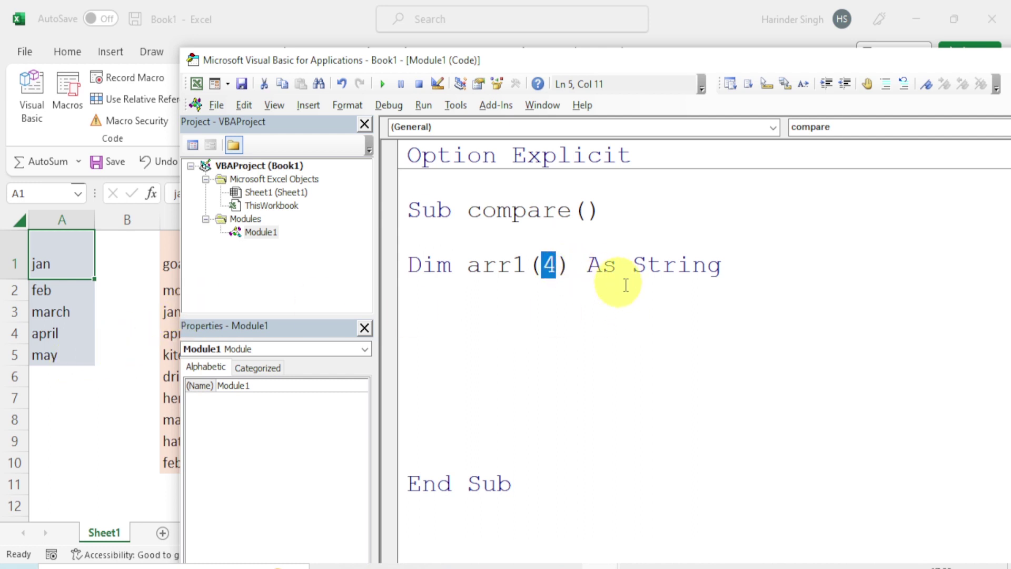
left_click(759, 271)
key("Return")
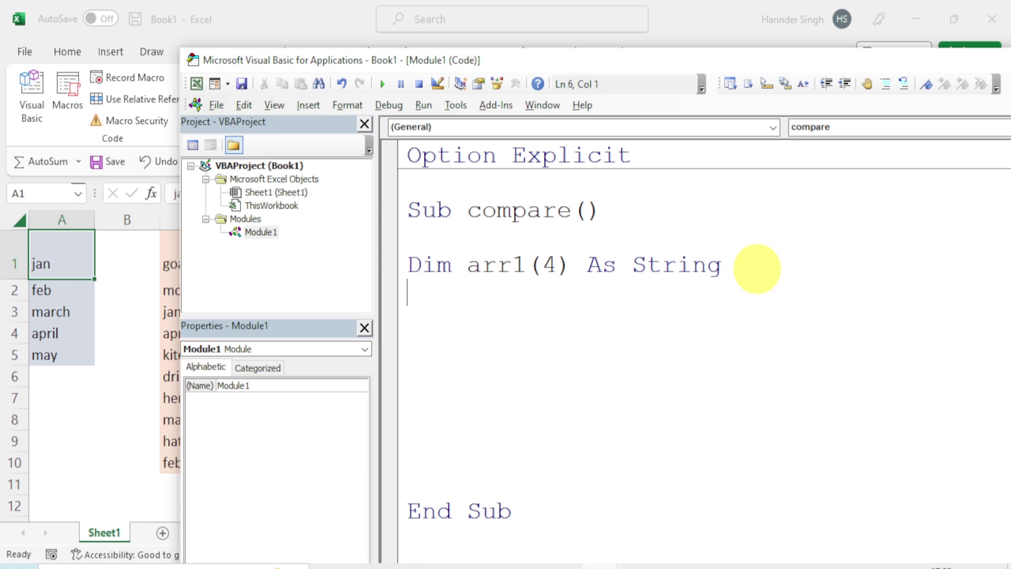
Step: Declare Dim arr2(9) As String and Dim i As Long below arr1
type("Dim ")
type("arr")
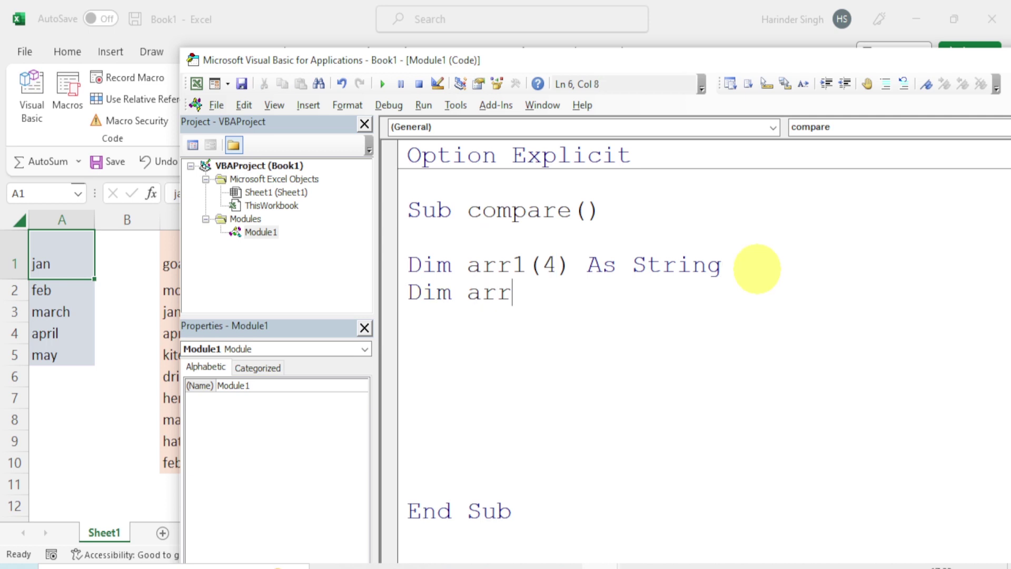
type("2")
type("(")
type("9")
type(") ")
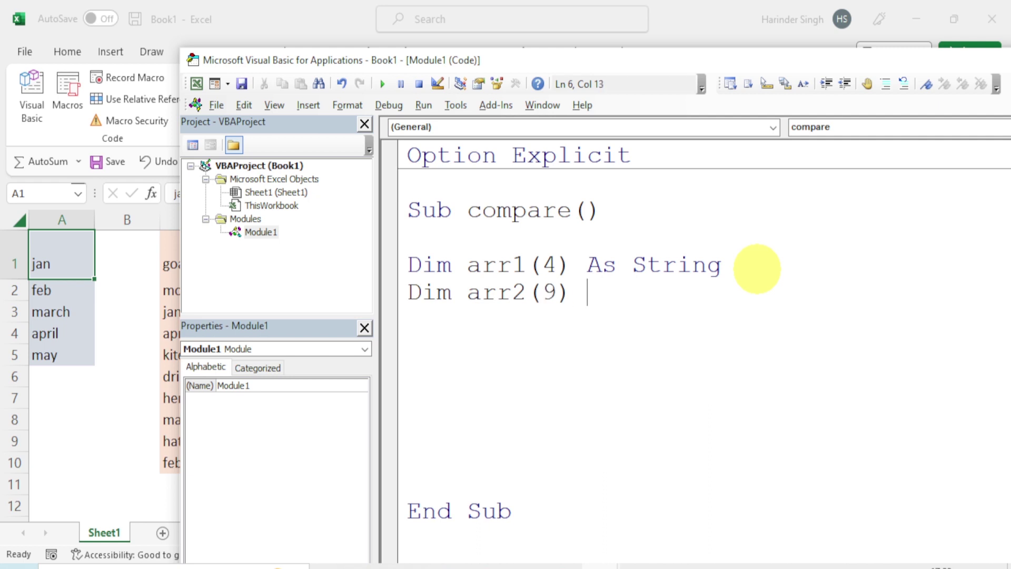
type("s")
key("BackSpace")
type("a")
type("s str")
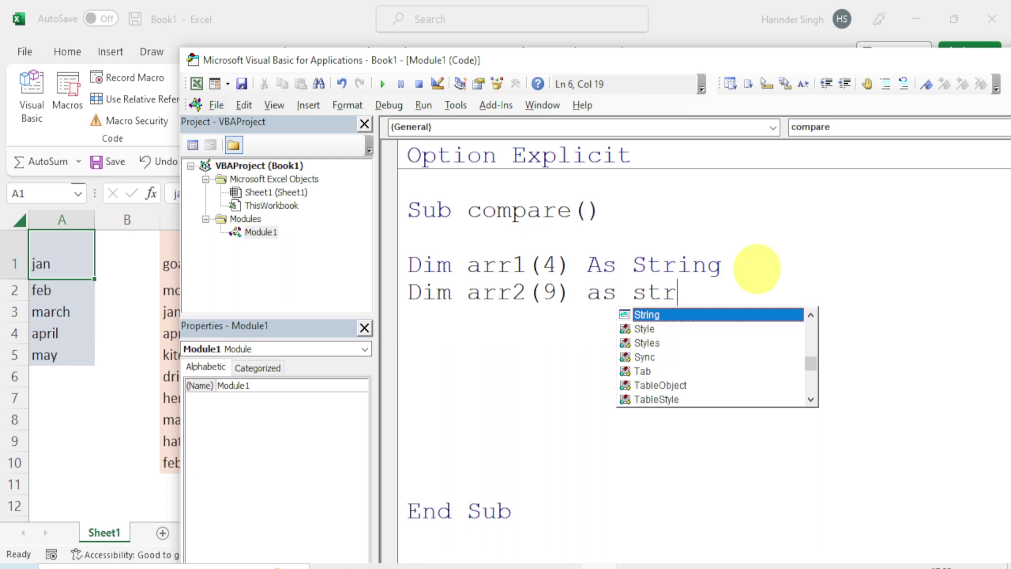
type("ing")
key("Return")
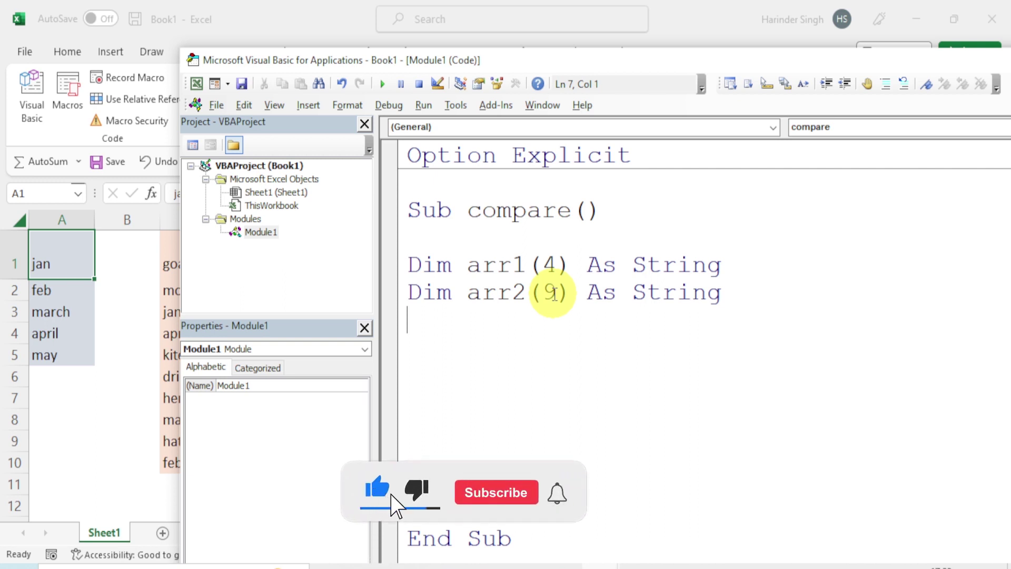
type("D")
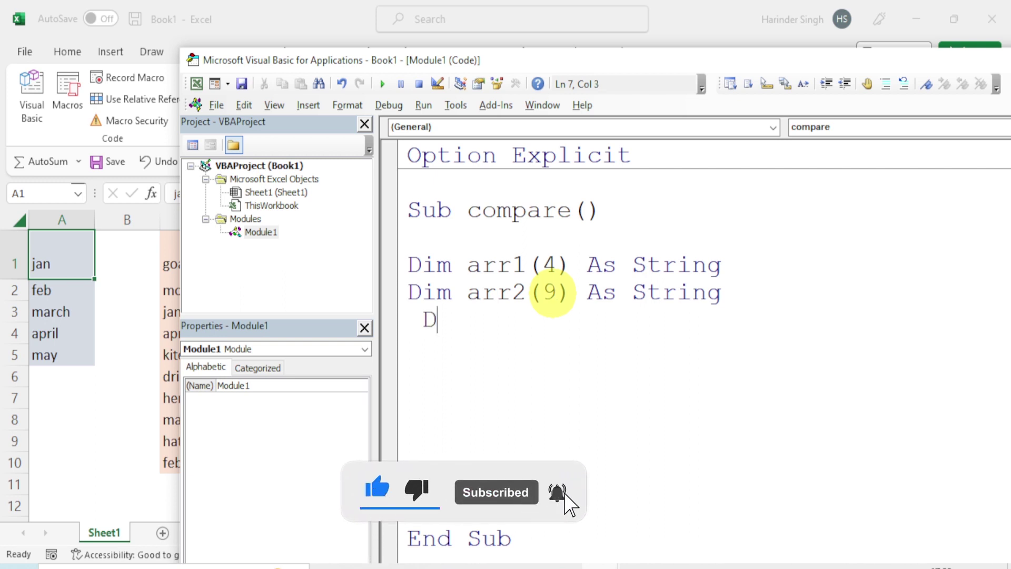
type("im i ")
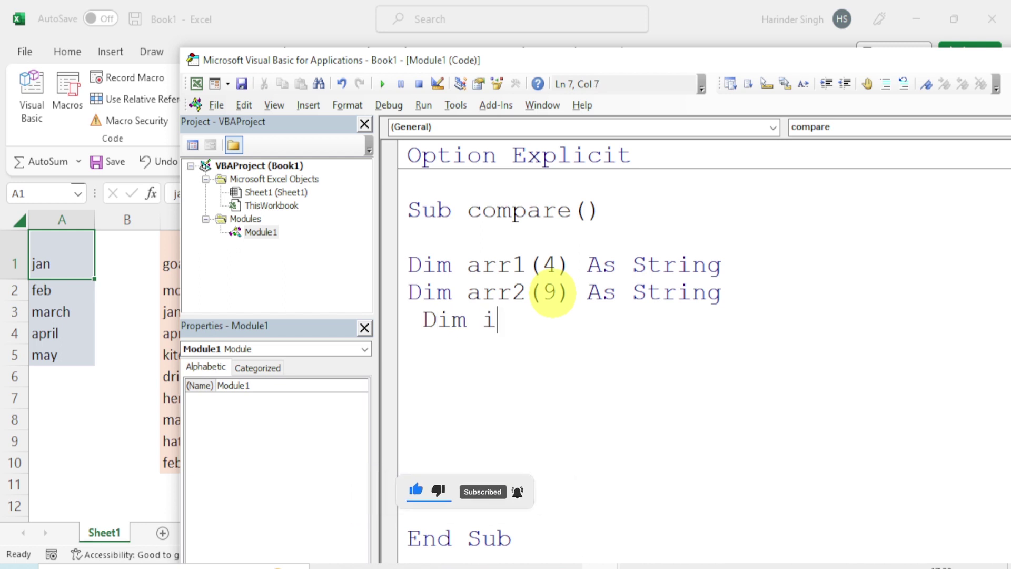
type("as ")
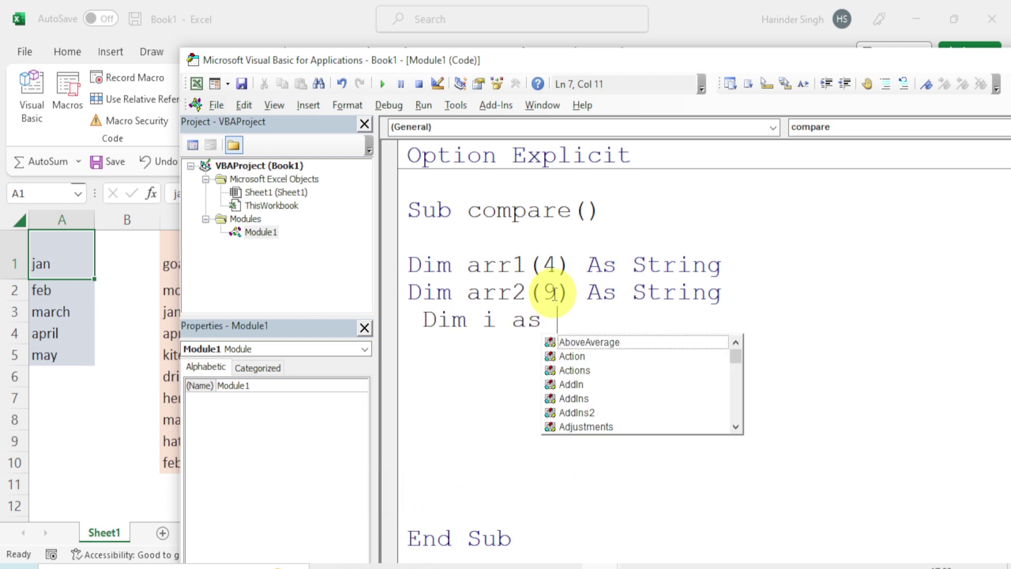
type("long")
key("Return")
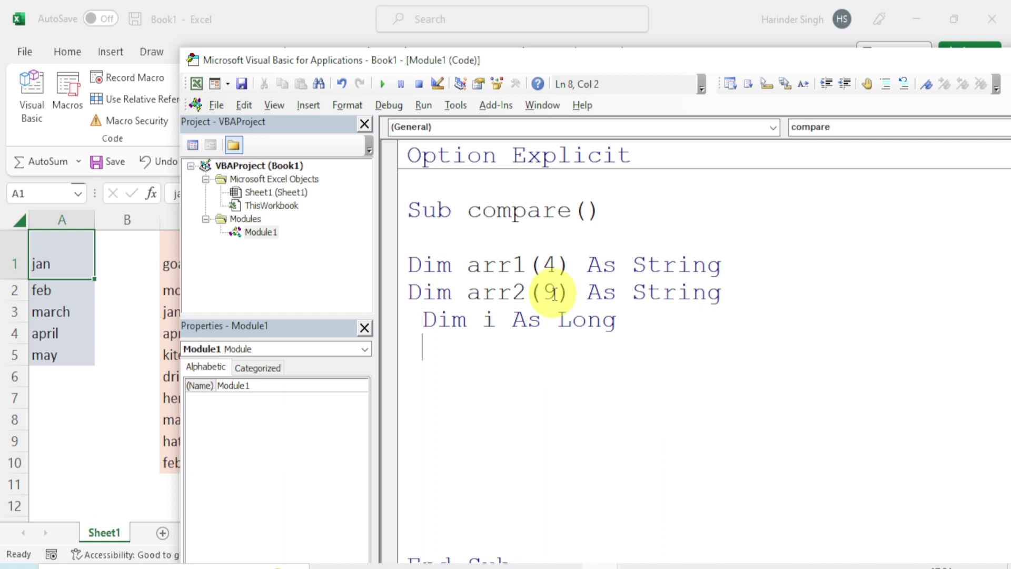
Step: Write For i = 0 To 4 with arr1(i) = Range("a" & i + 1).Value, fixing typos
type("For ")
type("i=")
type("0 ")
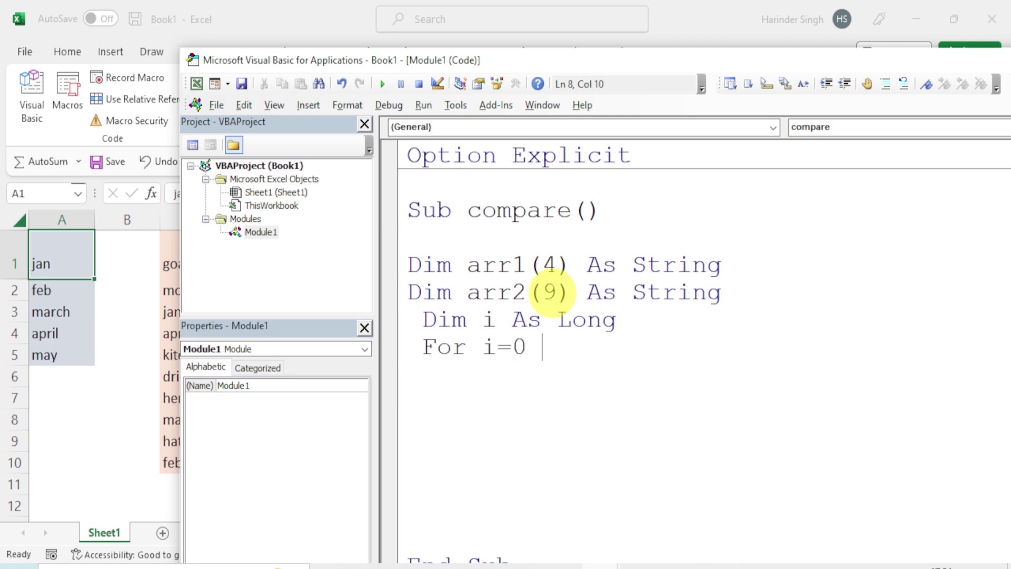
type("to ")
type("4")
key("Return")
type("arr")
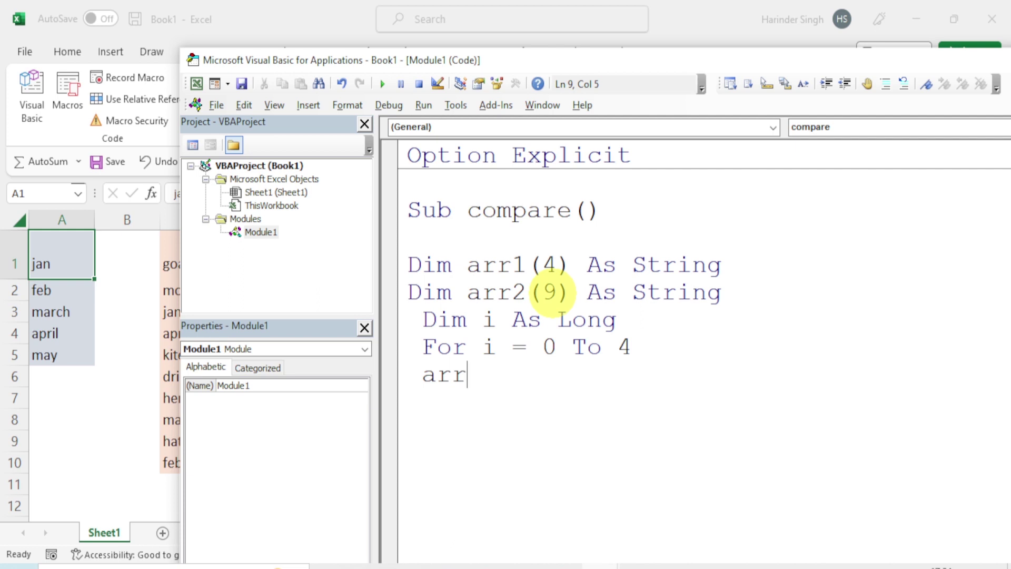
type("1")
type("(i")
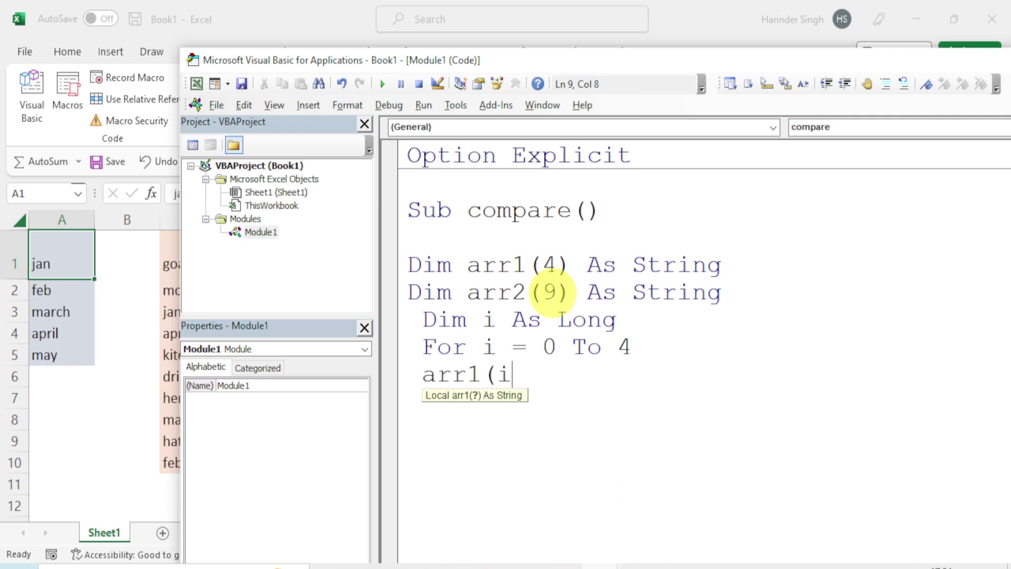
type(")")
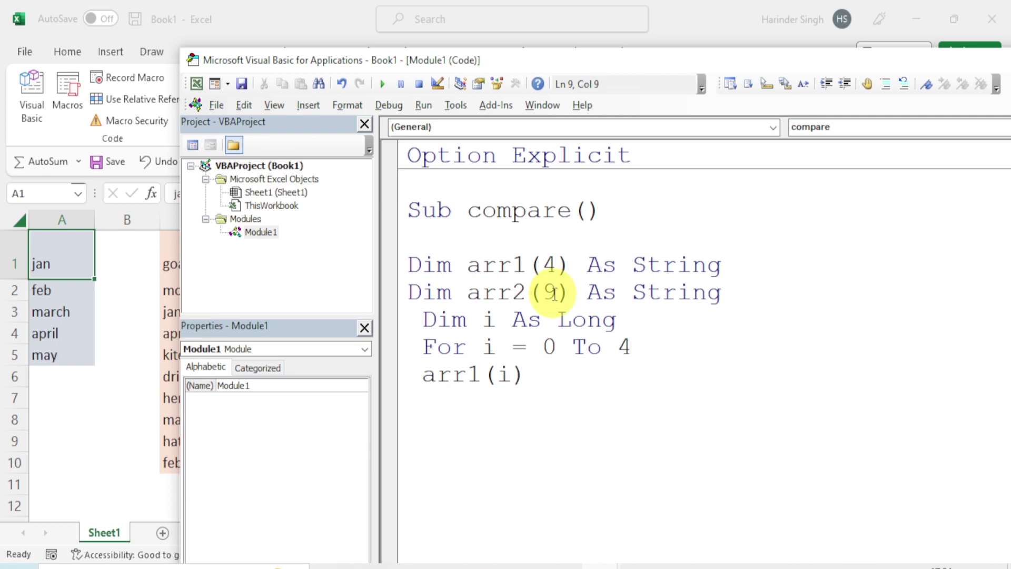
type("=R")
type("ange")
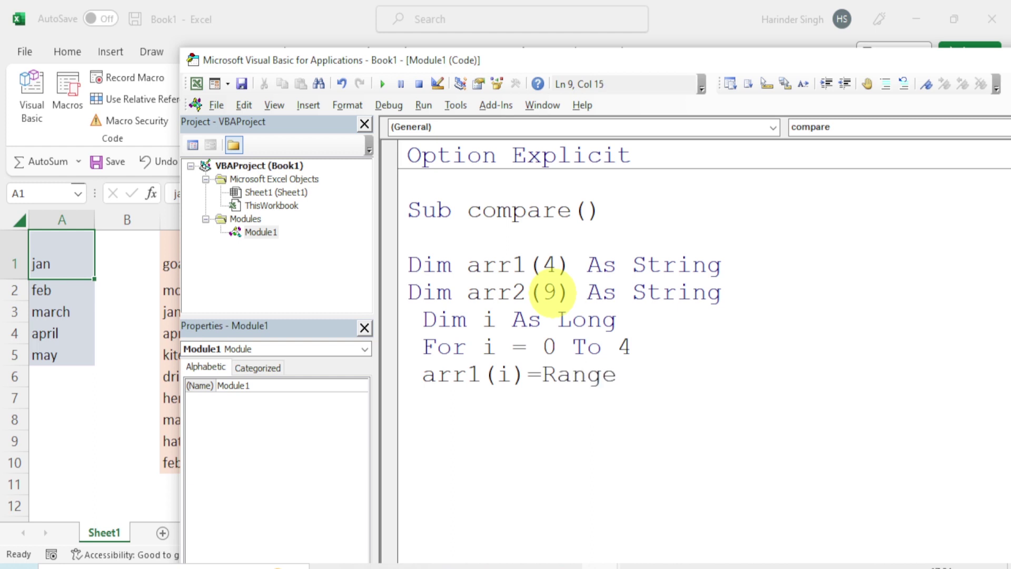
type("(")
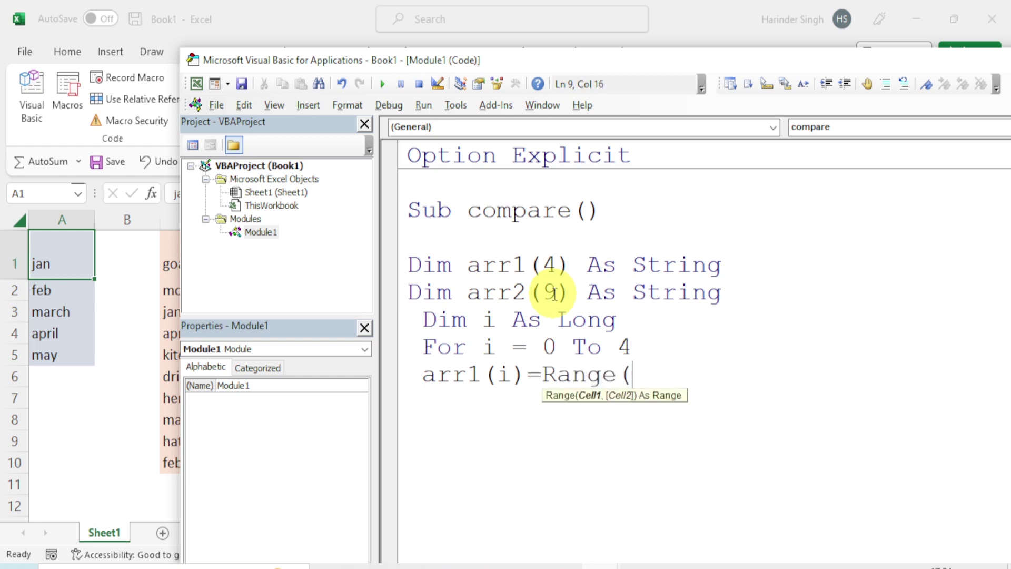
type("\"a\"")
type(" &")
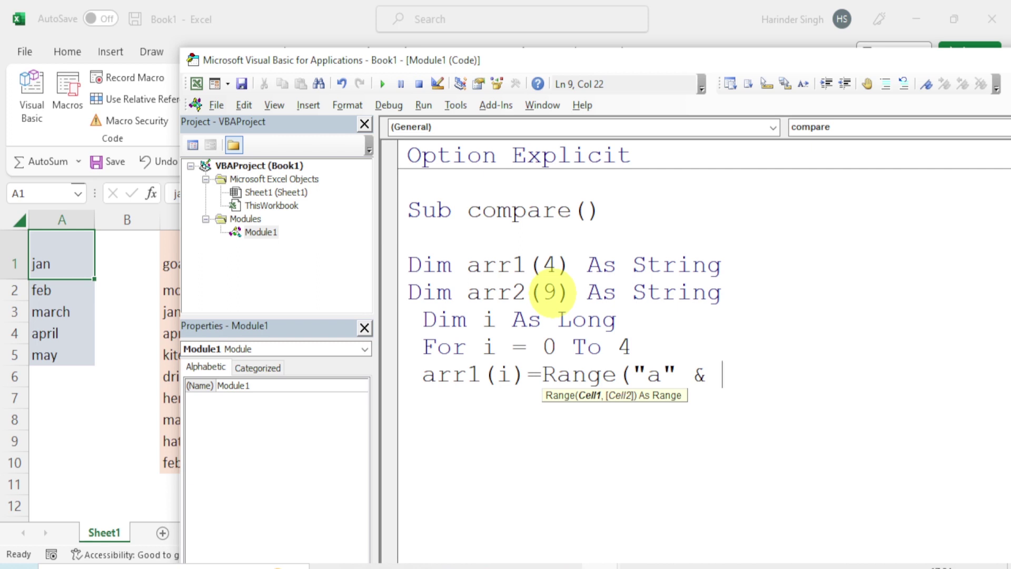
type(" I+")
type("1)")
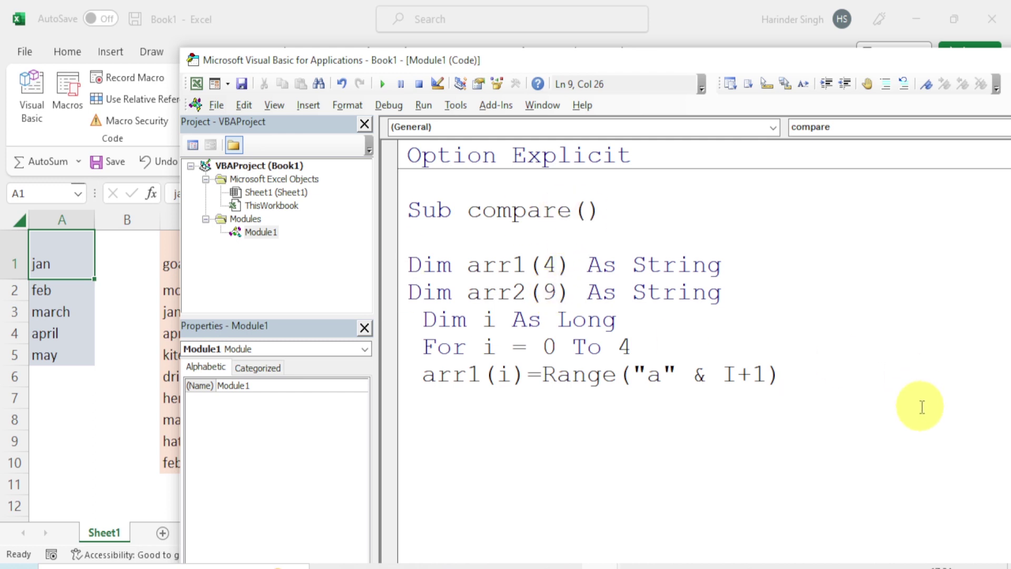
left_click(734, 374)
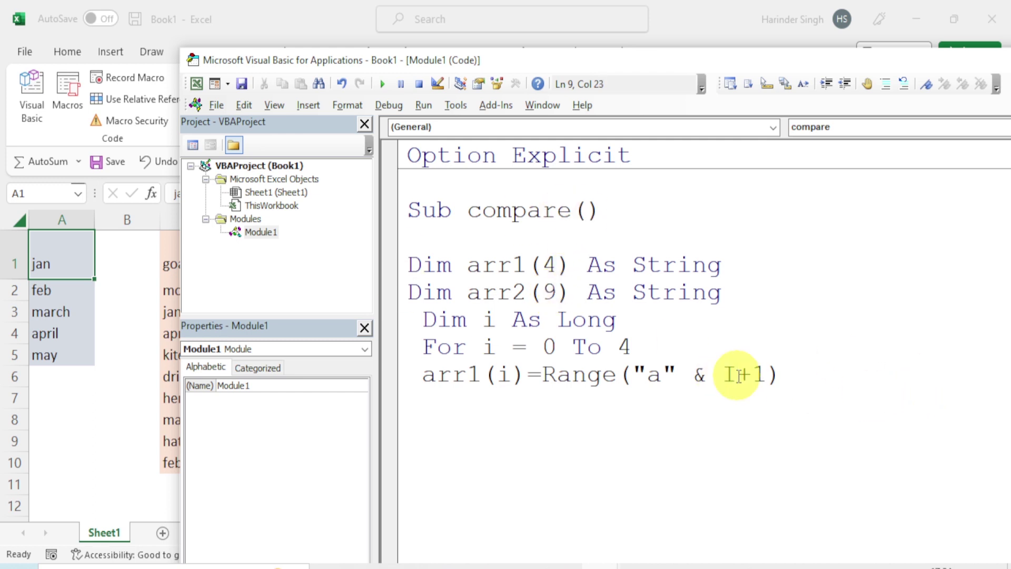
key("BackSpace")
type("i")
key("End")
type(".va")
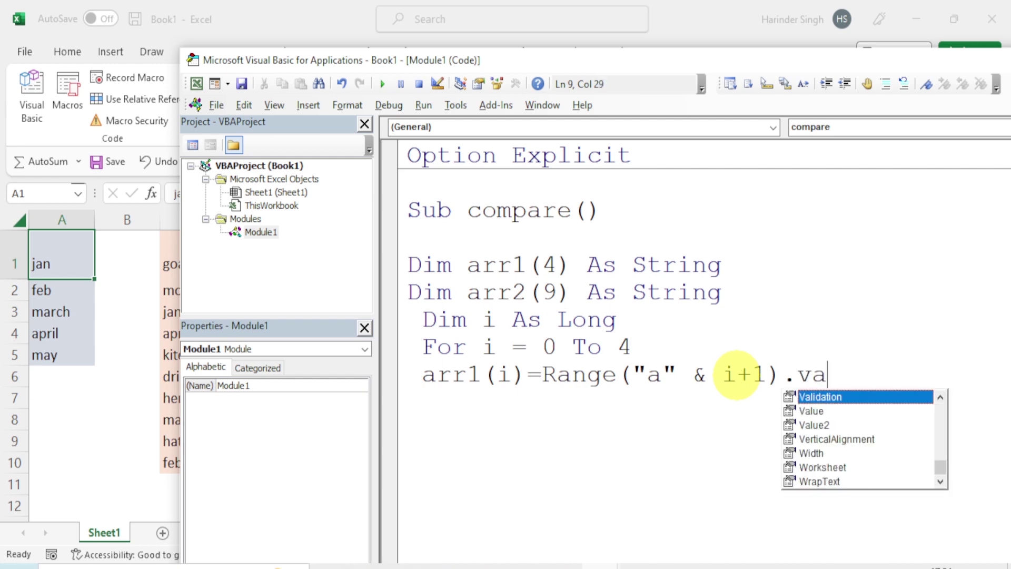
type("lur")
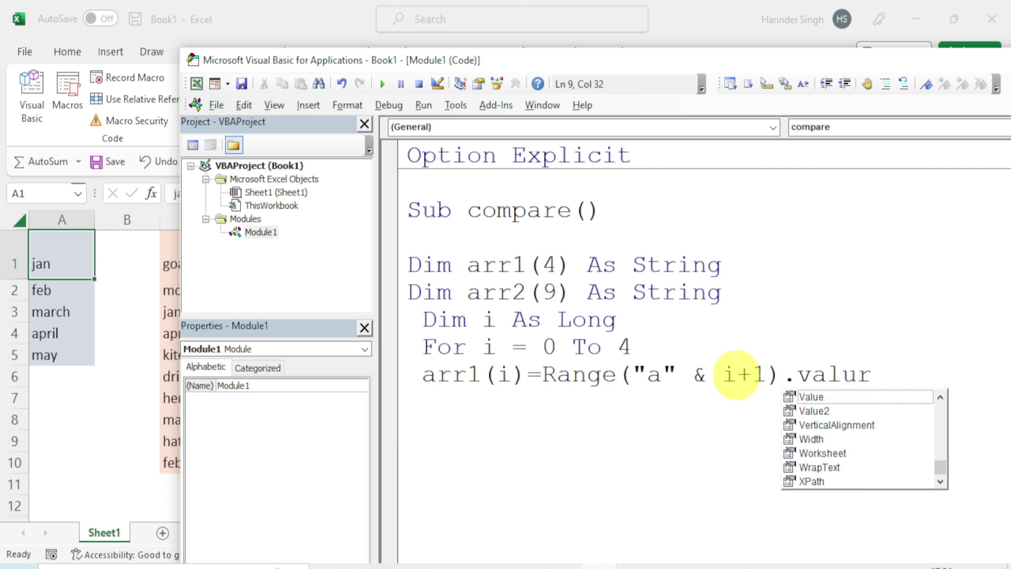
key("BackSpace")
type("e")
key("Return")
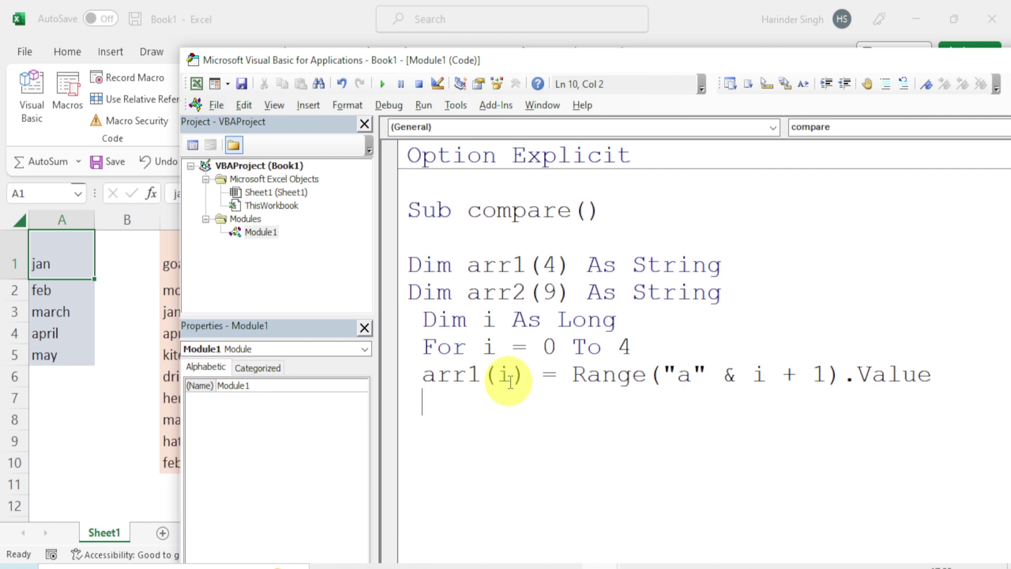
Step: Close the loop with Next i, then select A1:A5 on the worksheet
mouse_move(572, 375)
left_mouse_down()
mouse_move(849, 358)
mouse_move(943, 373)
left_mouse_up()
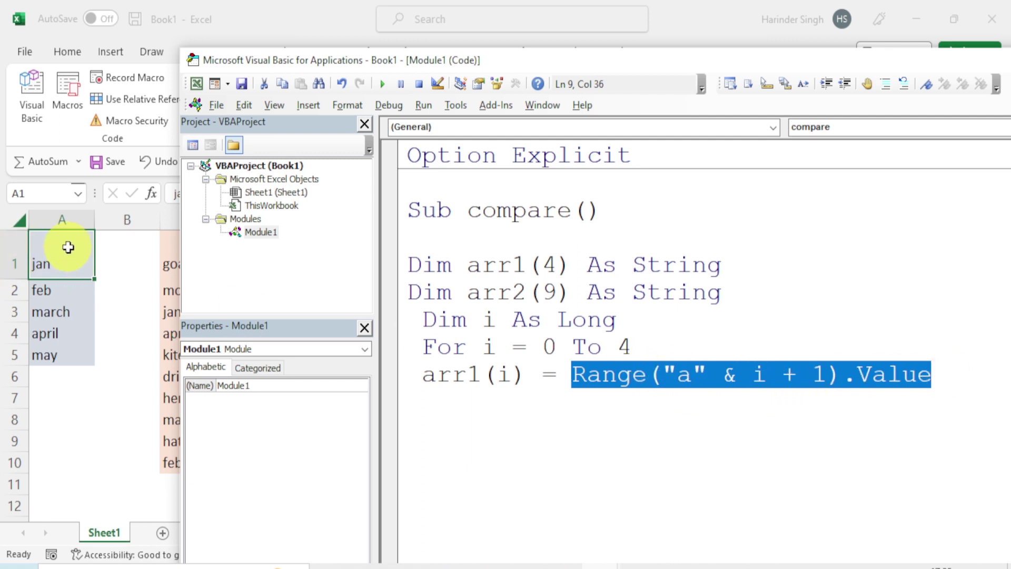
left_click(786, 455)
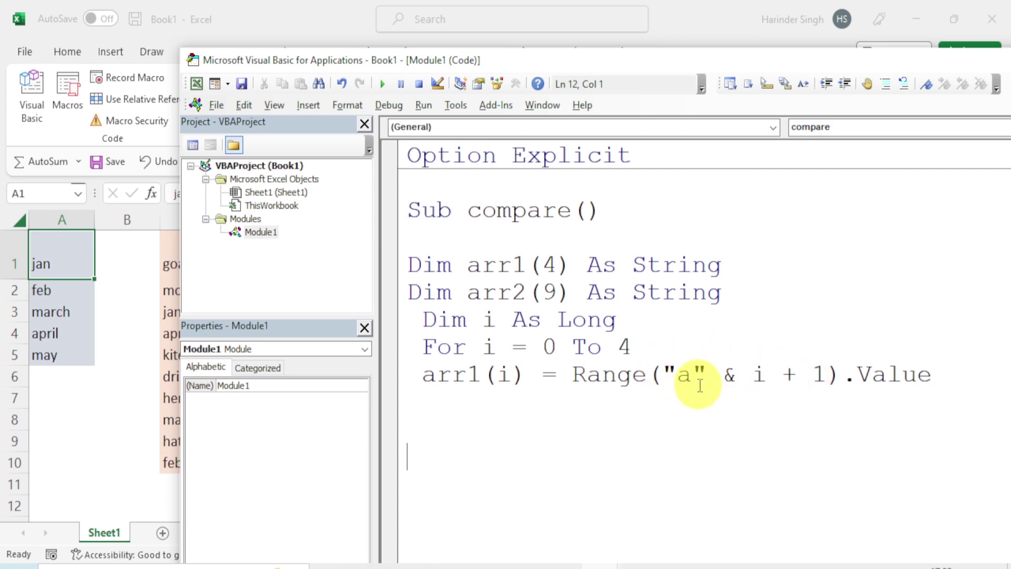
left_click_drag(931, 375, 601, 375)
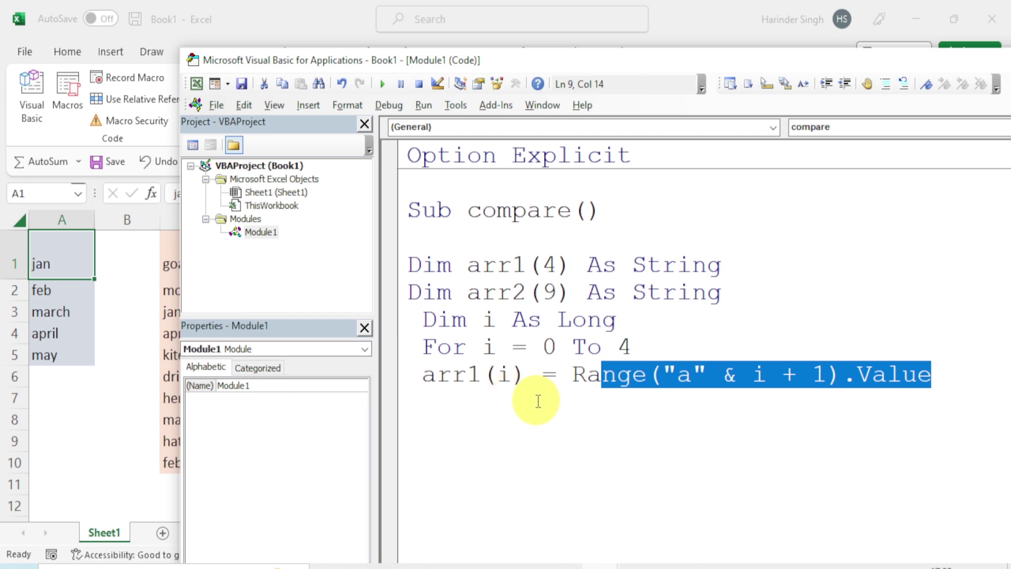
left_click(952, 377)
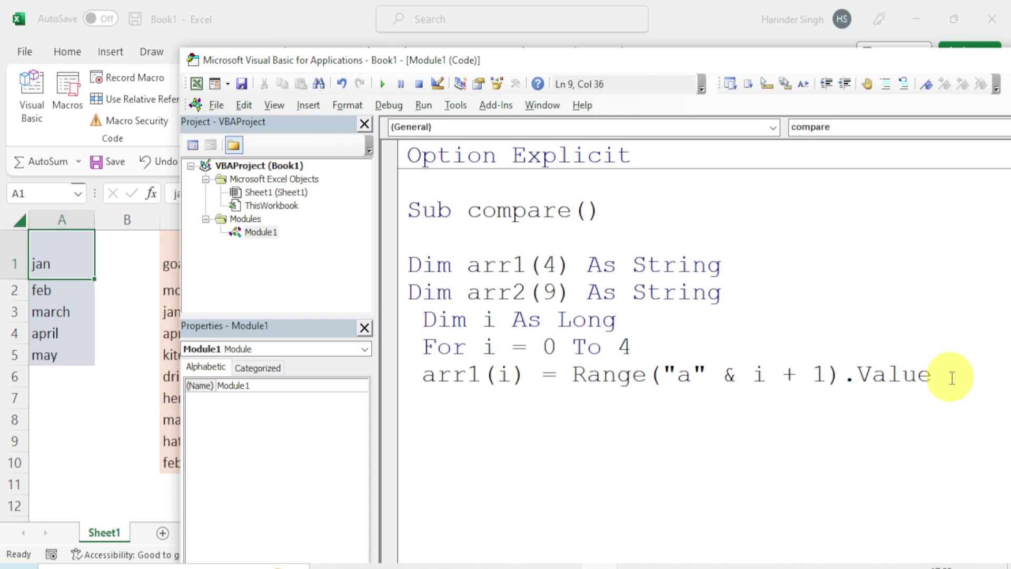
key("Return")
type("Nex")
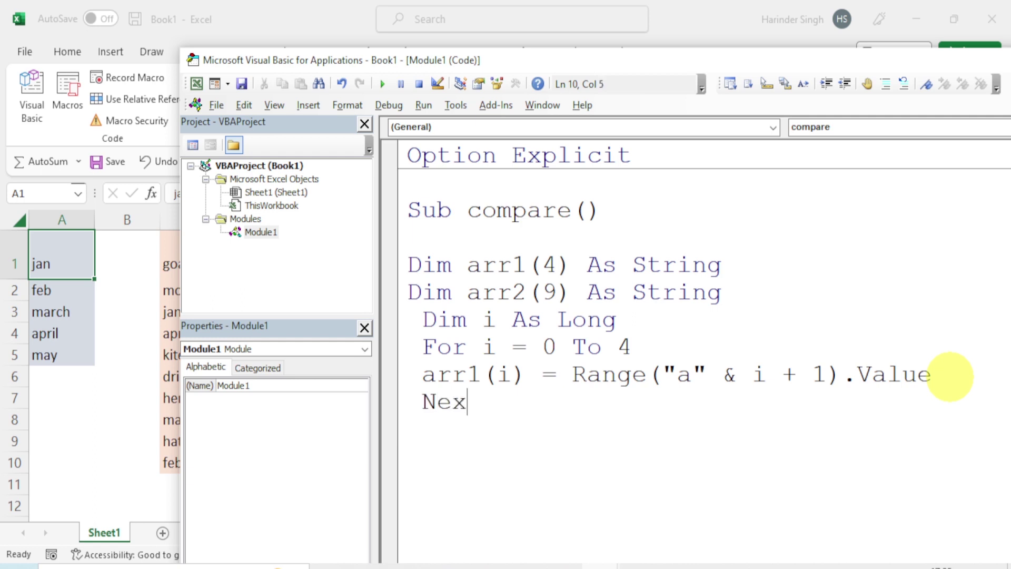
type("t i")
key("Return")
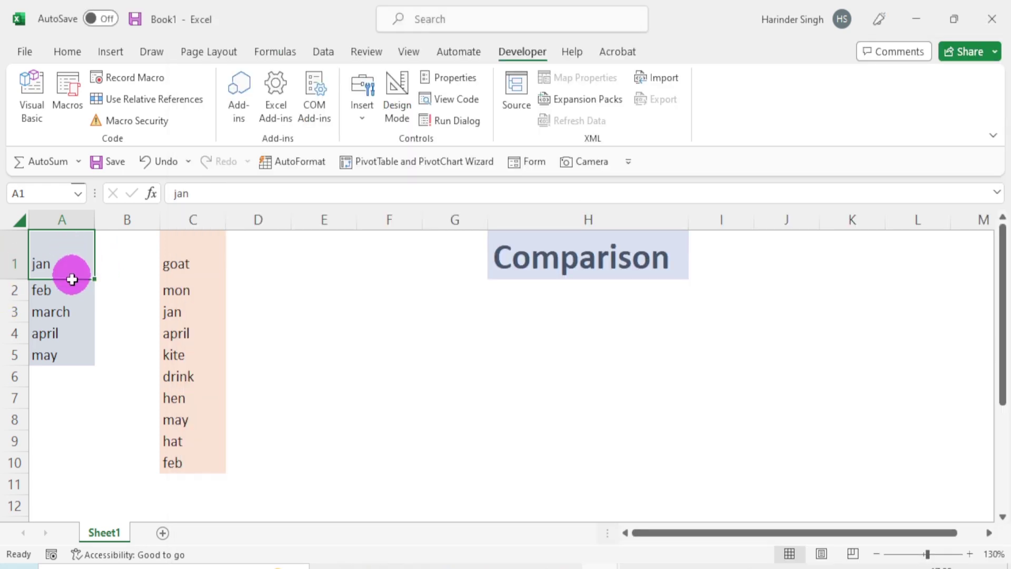
left_click_drag(73, 253, 68, 353)
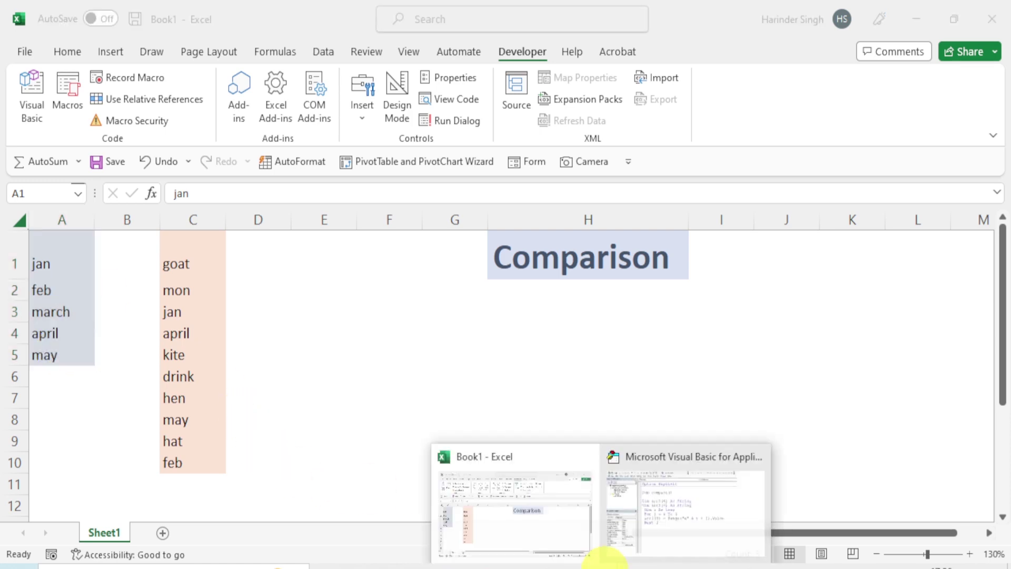
Step: Copy the first For loop and paste a duplicate below it
left_click(645, 538)
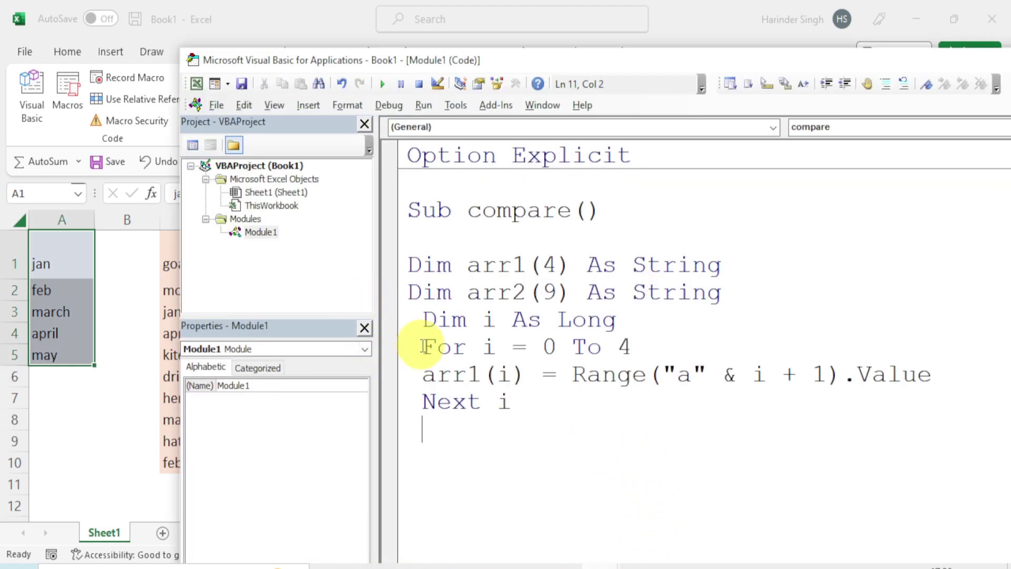
left_click_drag(421, 346, 515, 419)
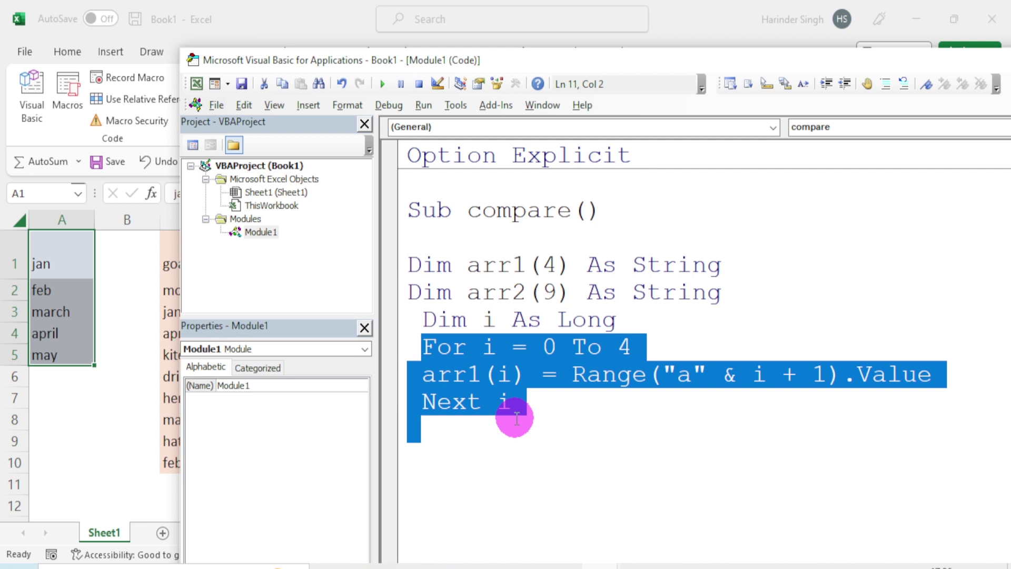
key("ctrl+c")
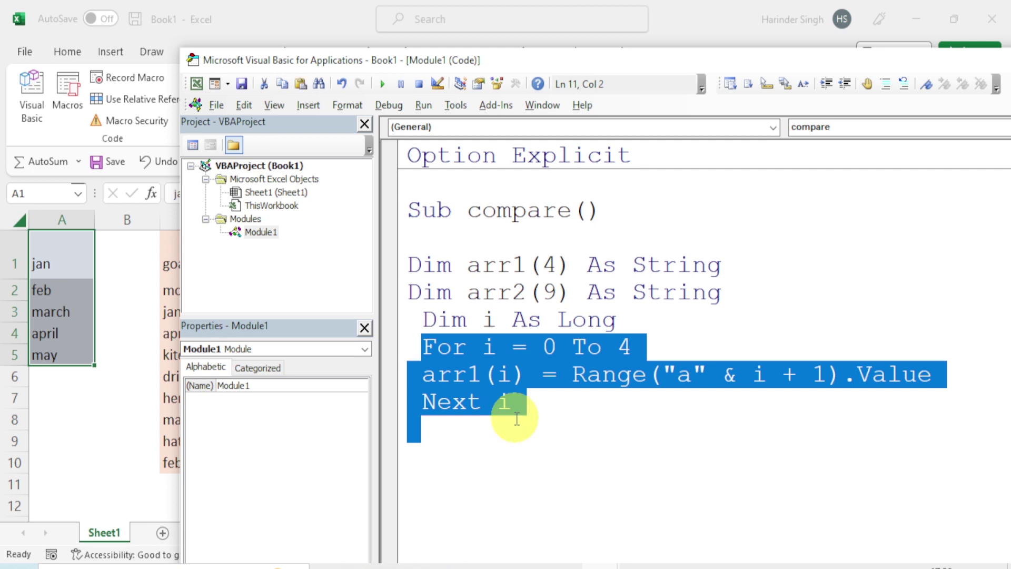
left_click(470, 444)
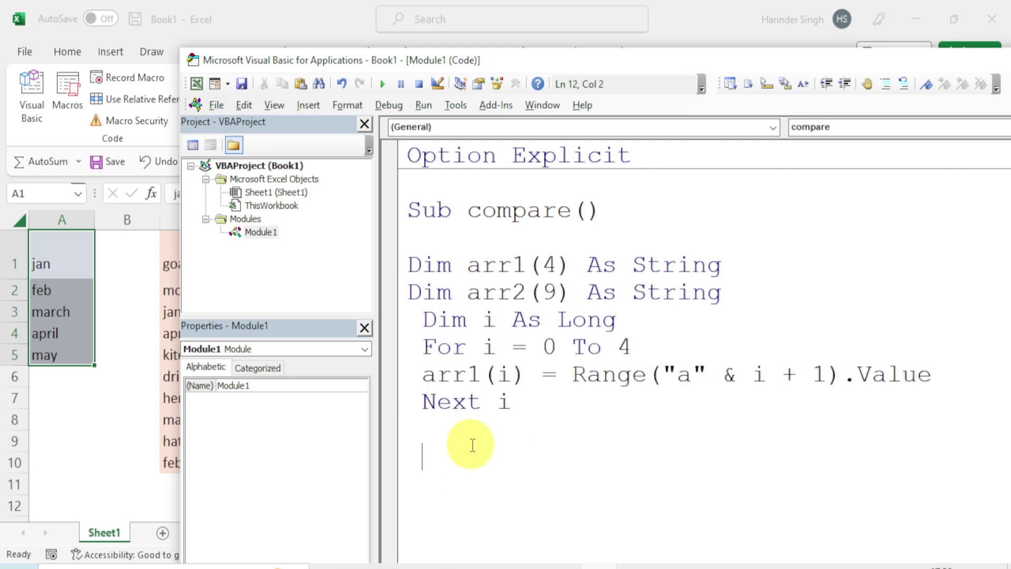
key("ctrl+v")
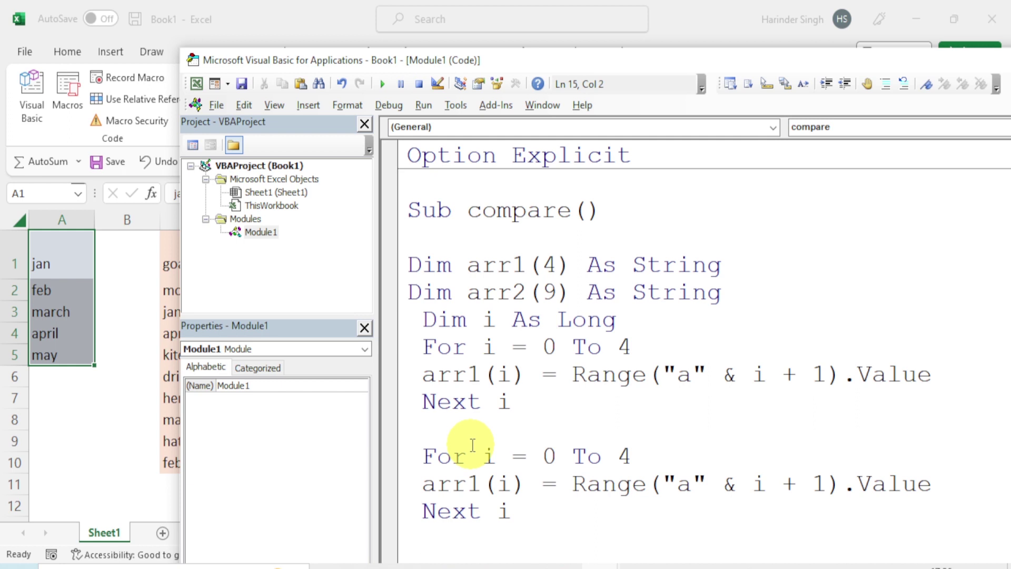
Step: Edit the duplicate to For i = 0 To 9 filling arr2 from column "c"
key("Up")
key("Up")
key("Up")
key("End")
key("BackSpace")
type("9")
key("Down")
key("Left")
key("Left")
key("Left")
key("Left")
key("BackSpace")
type("2")
key("Right")
key("Right")
key("Right")
key("Right")
key("Right")
key("Right")
key("Right")
key("Right")
key("Right")
key("Right")
key("Right")
key("BackSpace")
type("c")
left_click(530, 525)
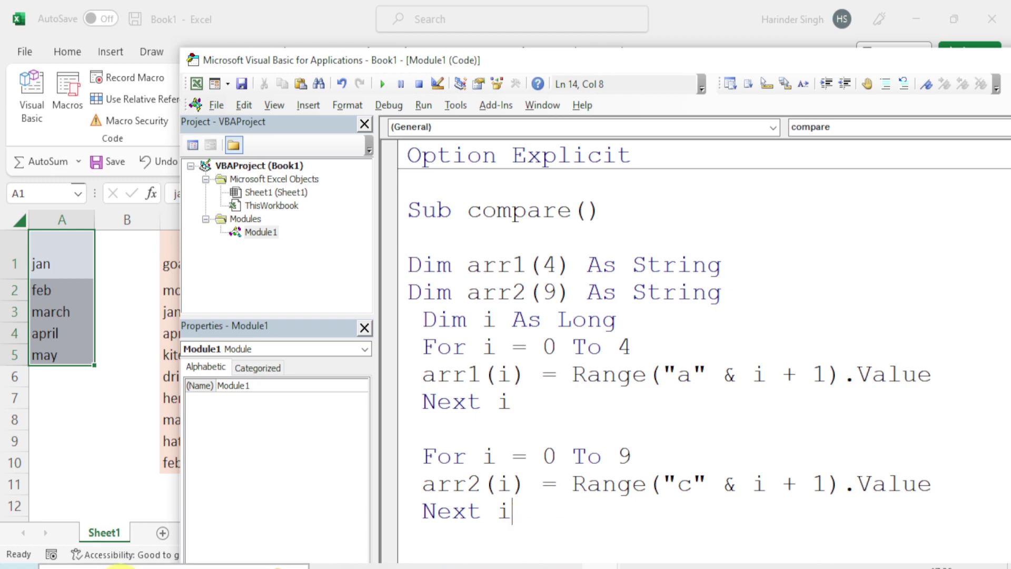
Step: Show the Locals window and place the caret inside the compare macro
left_click(275, 105)
left_click(250, 241)
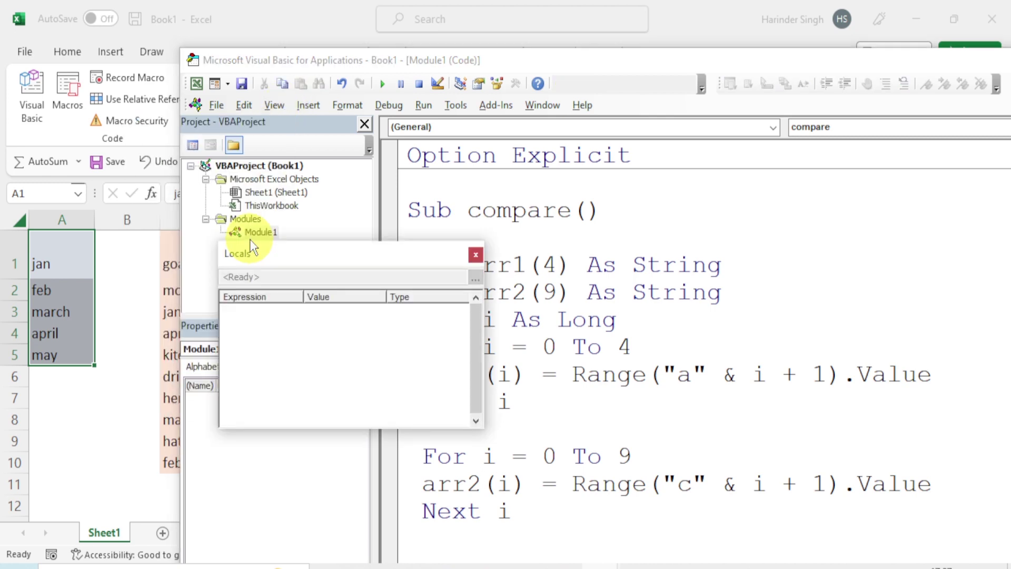
left_click(388, 129)
scroll(609, 282, "down", 2)
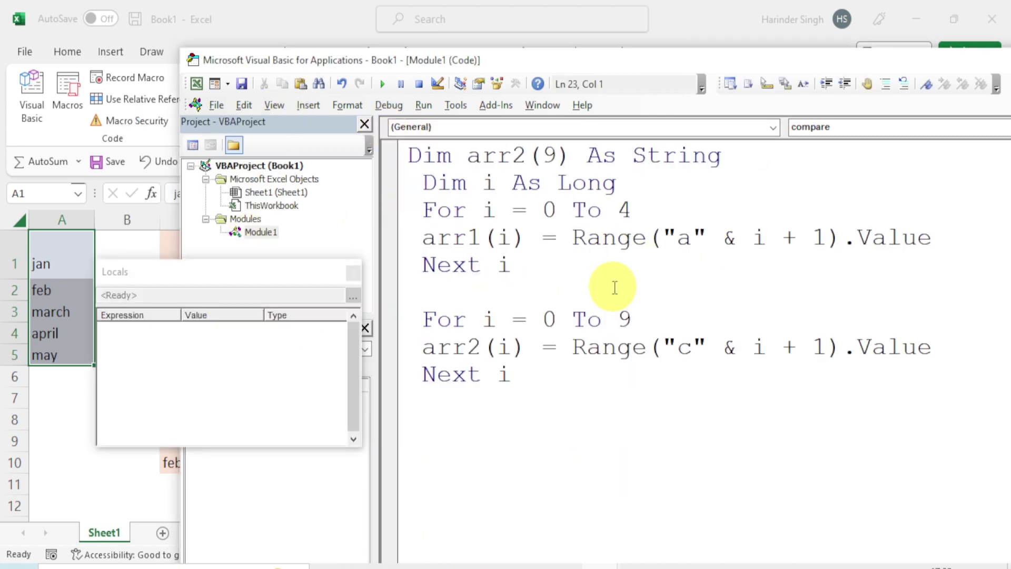
scroll(615, 287, "up", 2)
left_click(409, 256)
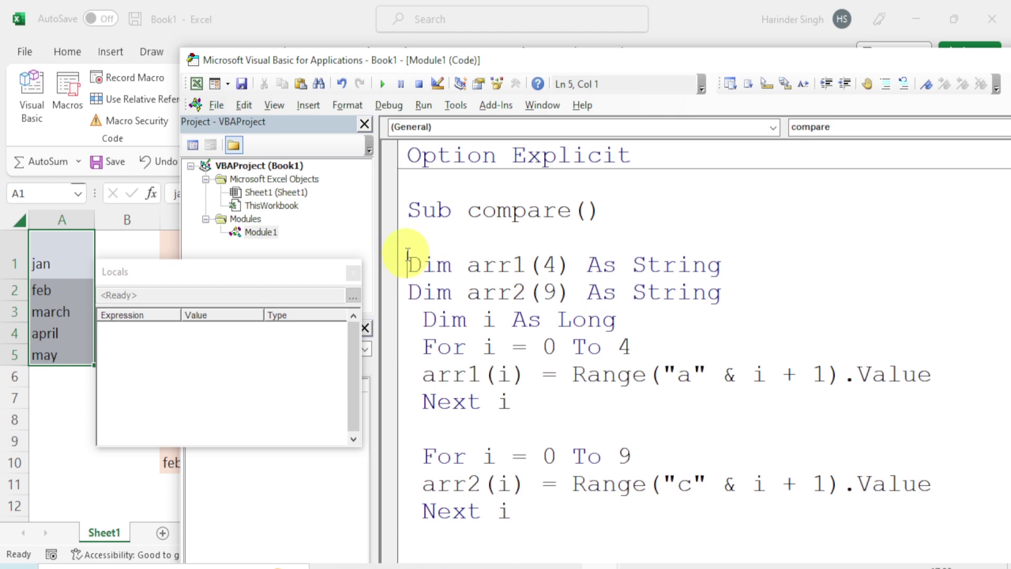
Step: Step through the first loop with F8, expanding arr1 to watch it fill
key("F8")
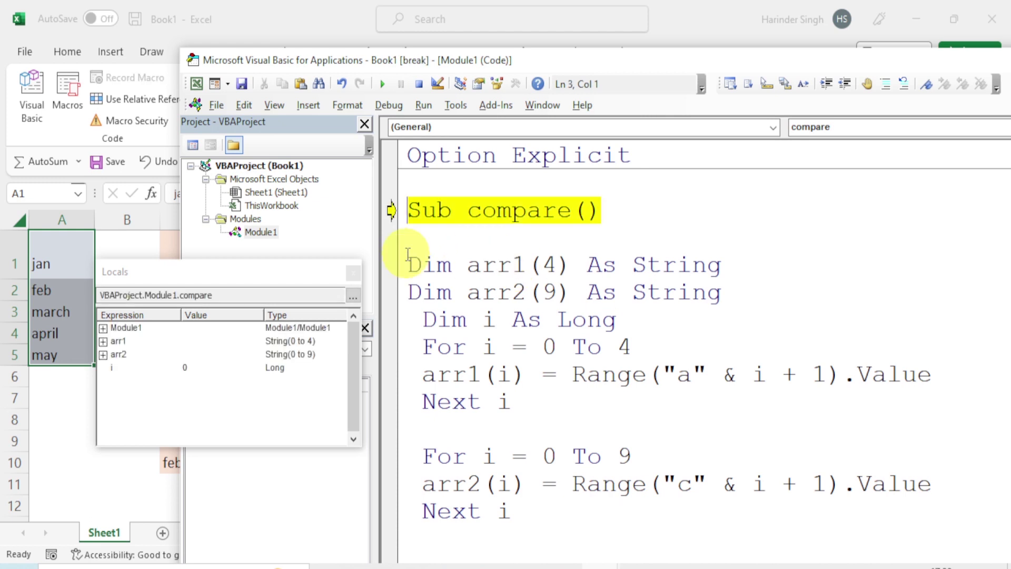
key("F8")
key("F8")
key("F8")
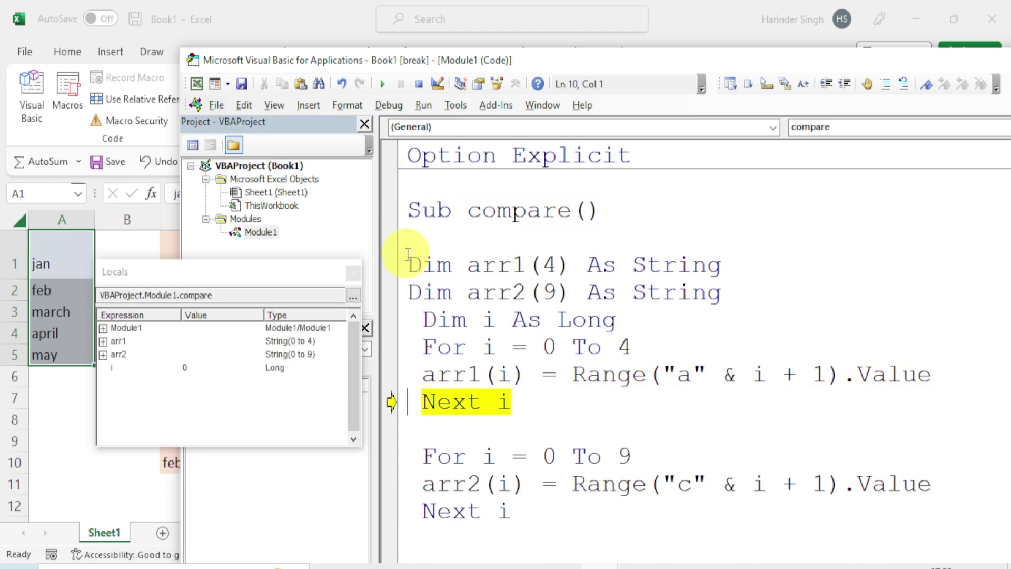
key("F8")
key("F8")
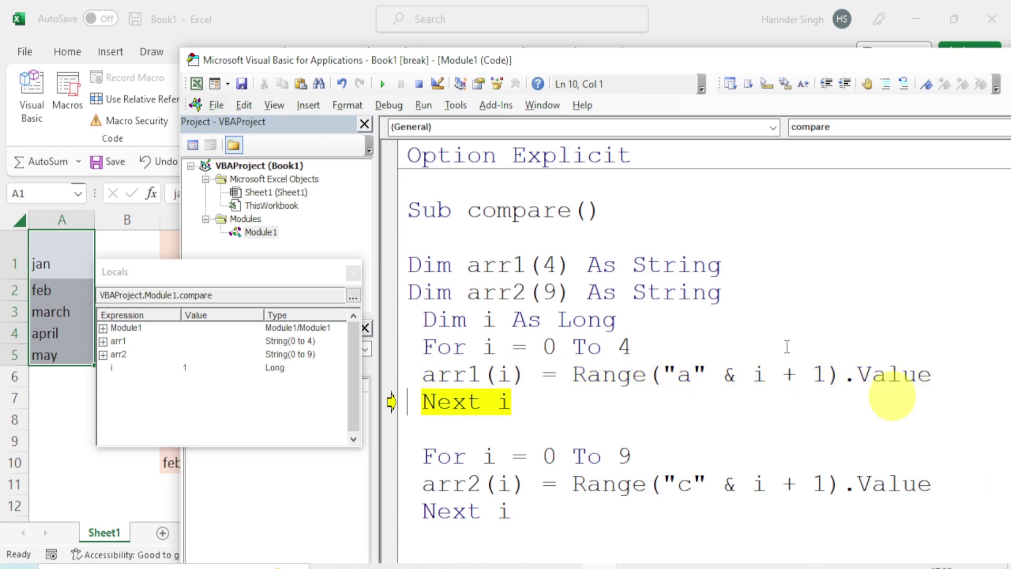
left_click(106, 341)
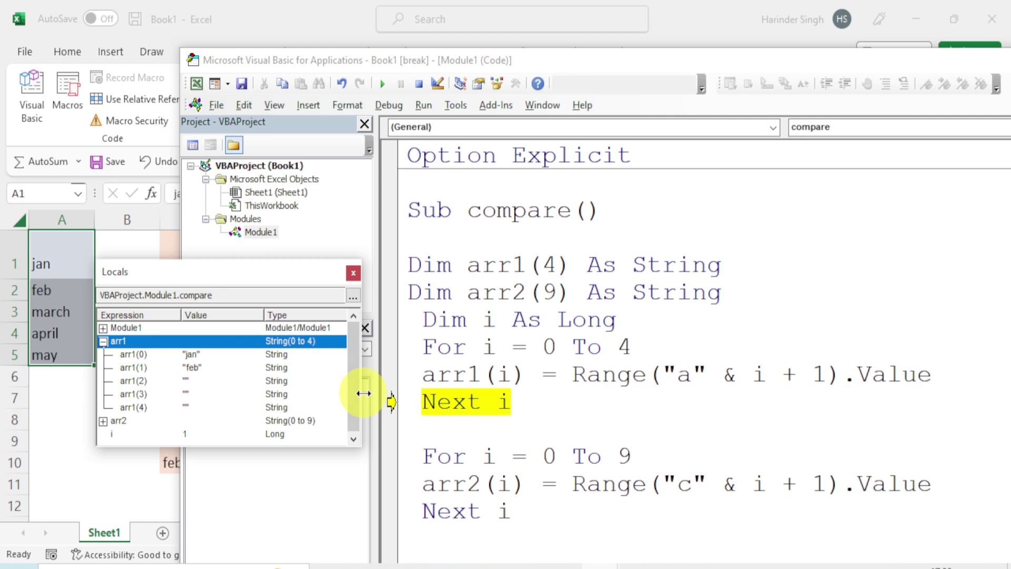
key("F8")
key("F8")
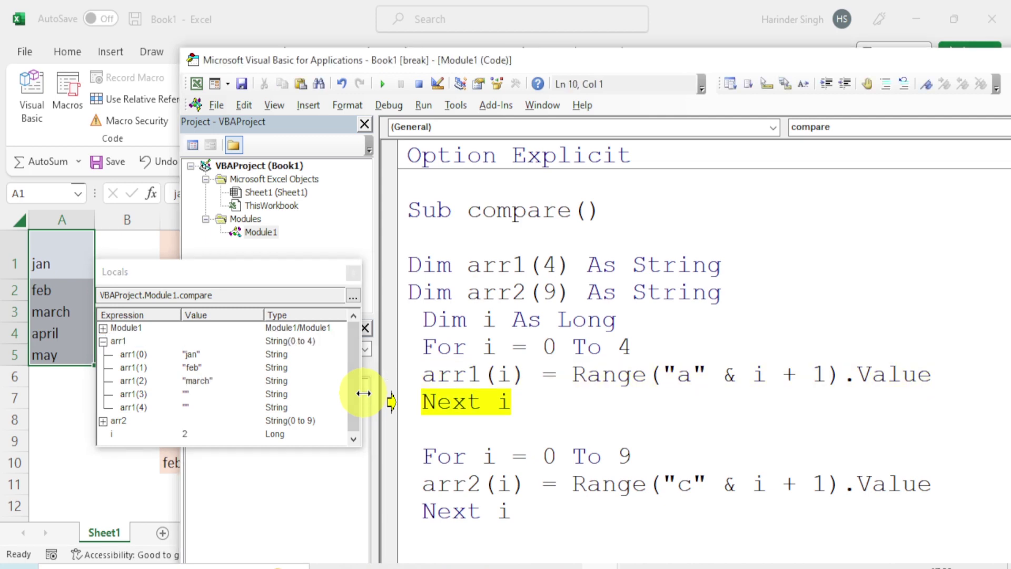
key("F8")
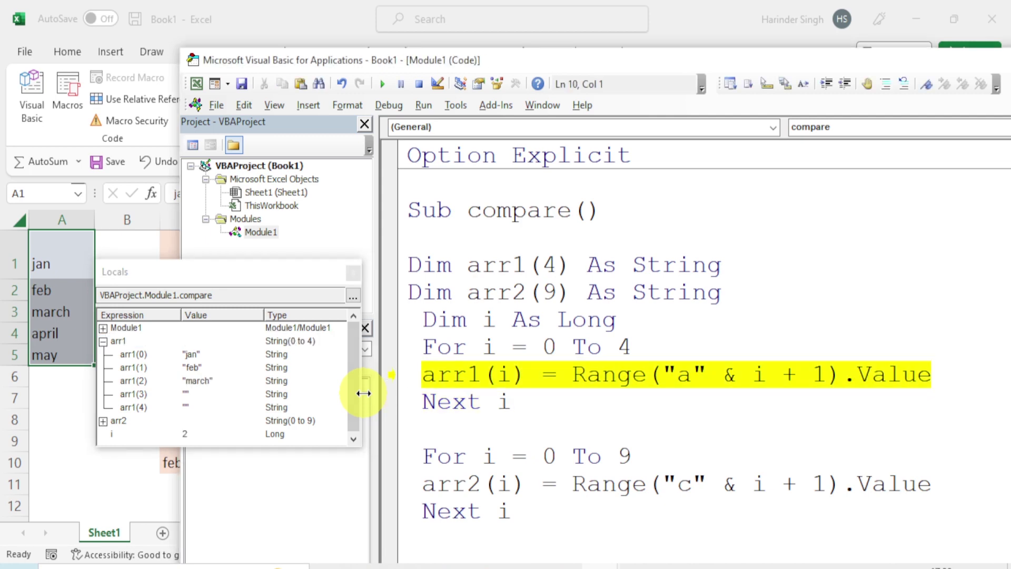
key("F8")
key("F8")
key("F8")
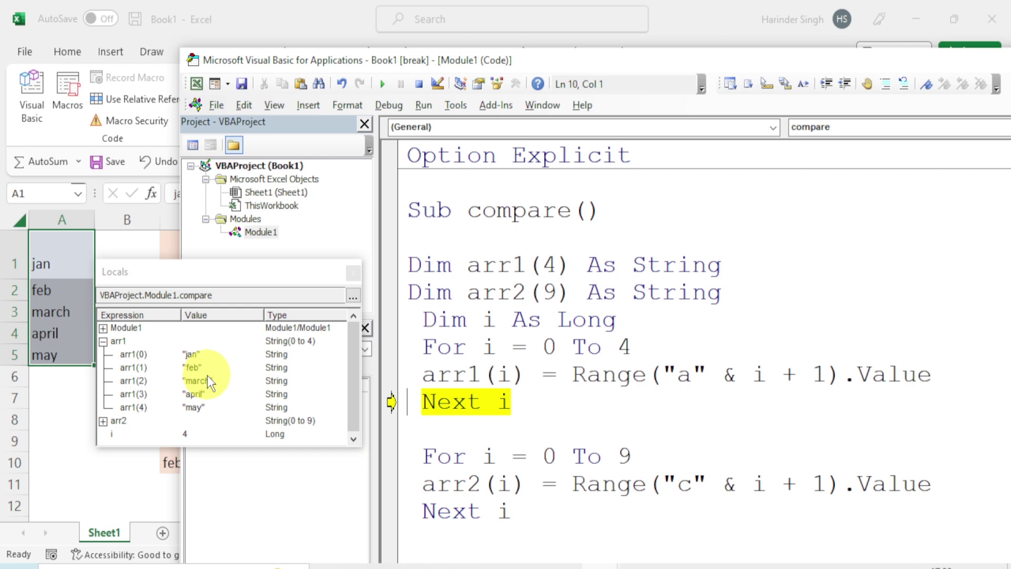
Step: Keep stepping with F8 into the second loop
key("F8")
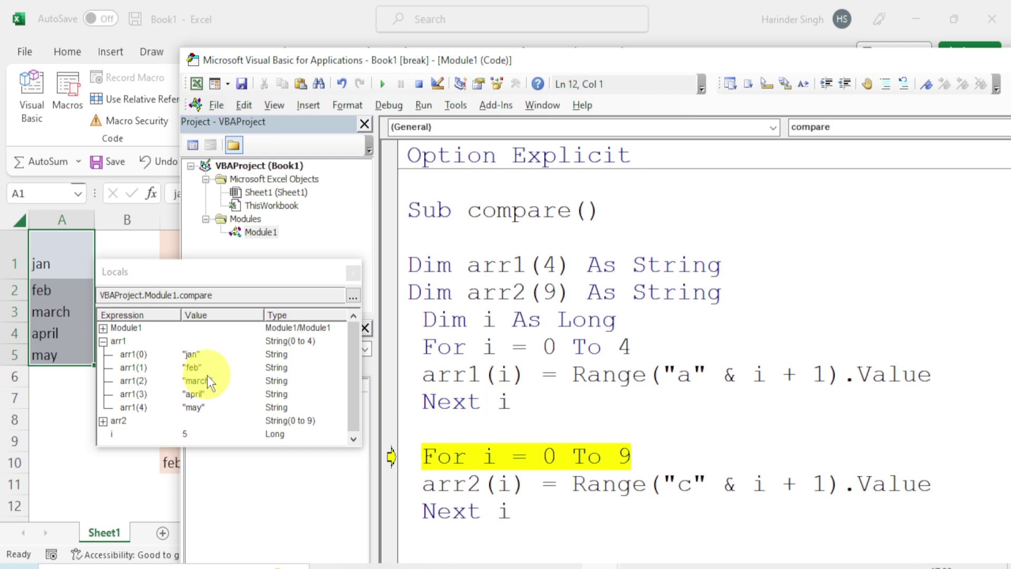
key("F8")
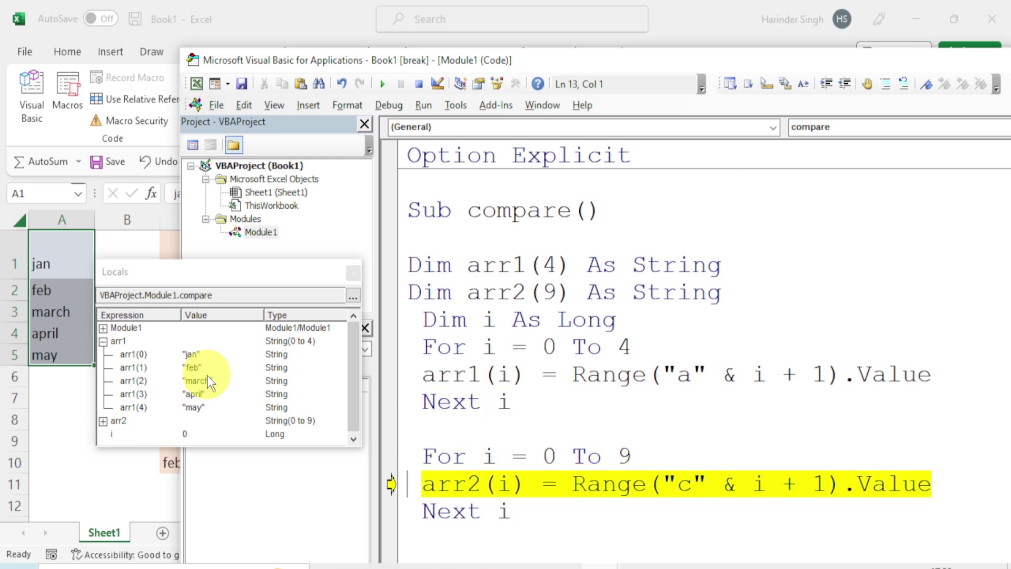
key("F8")
key("F8")
key("F8")
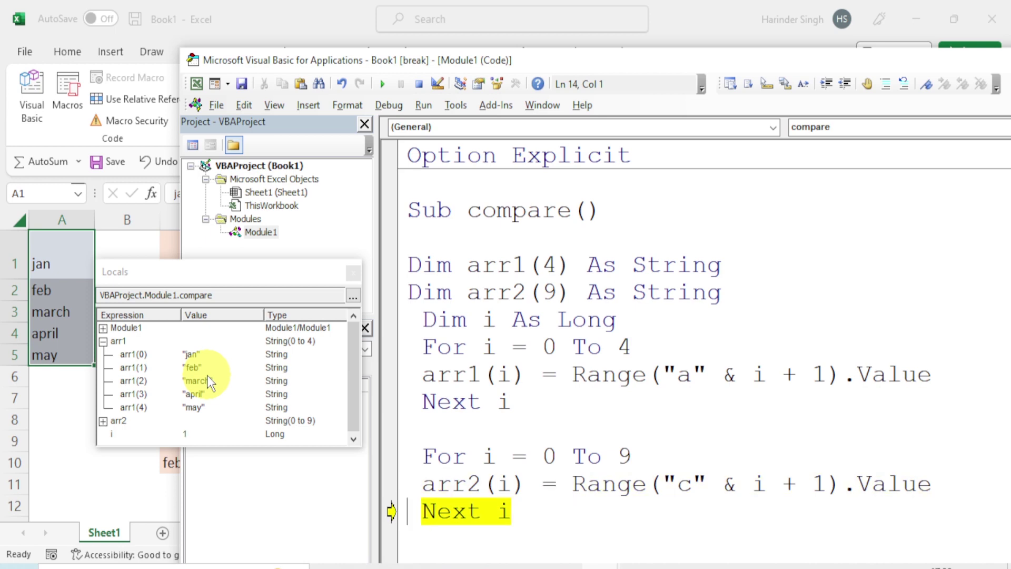
key("F8")
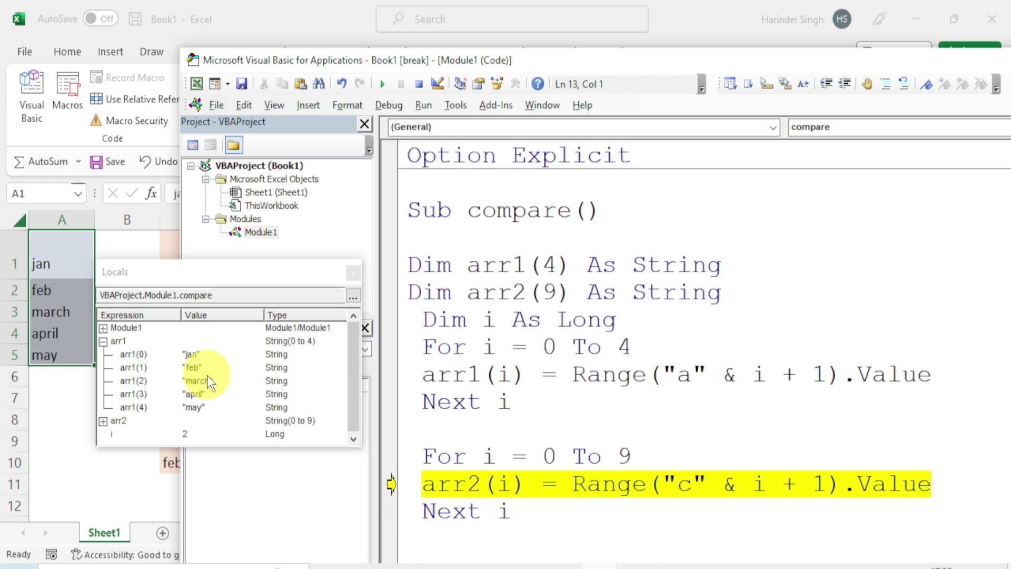
Step: Expand arr2 in Locals and step until it holds goat through feb
left_click_drag(200, 445, 203, 524)
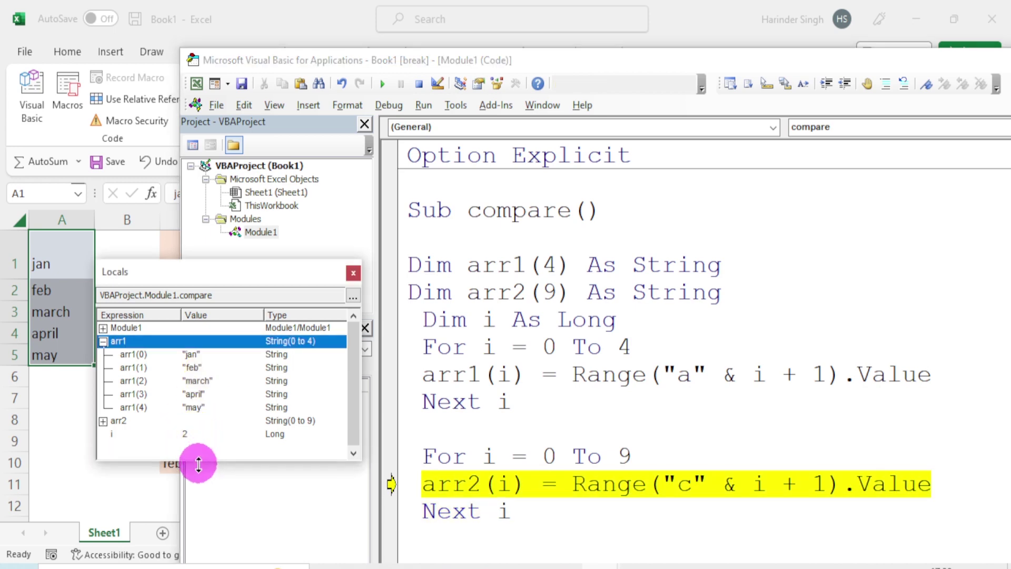
left_click(104, 421)
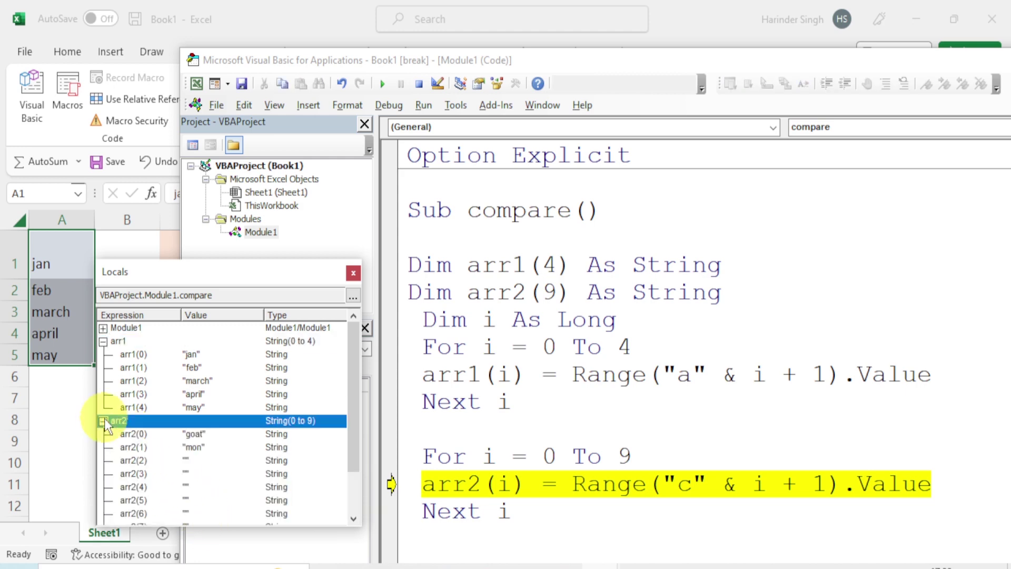
scroll(273, 453, "down", 1)
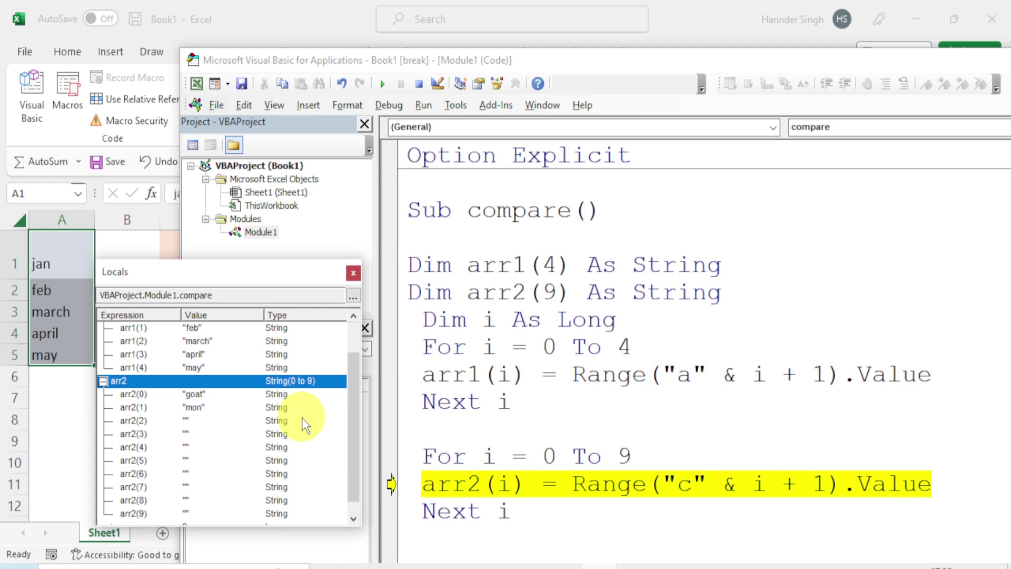
key("F8")
key("F8")
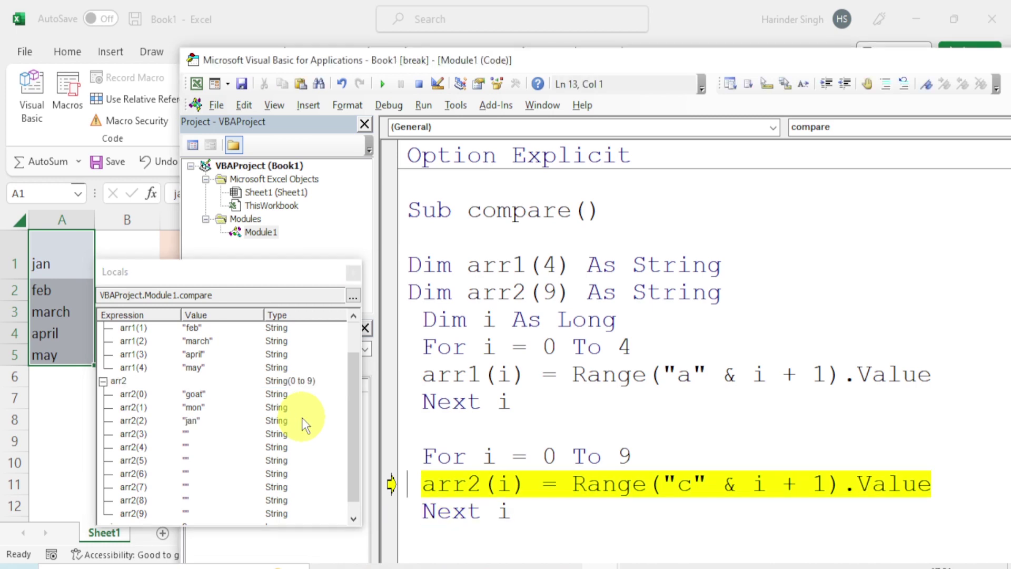
key("F8")
key("F8")
key("F8")
key("F8")
key("F8")
key("F8")
key("F8")
key("F8")
key("F8")
key("F8")
key("F8")
key("F8")
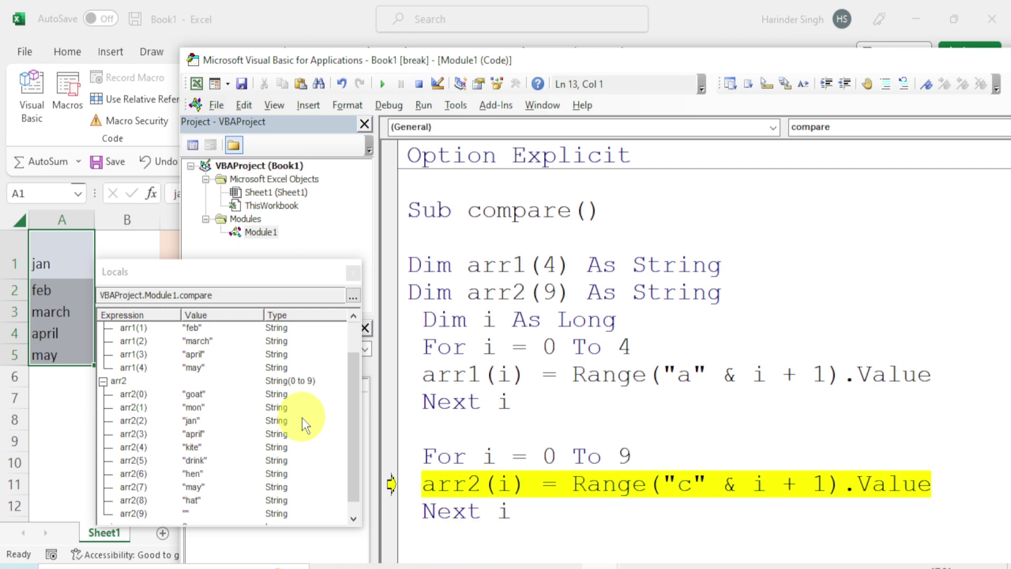
key("F8")
key("F8")
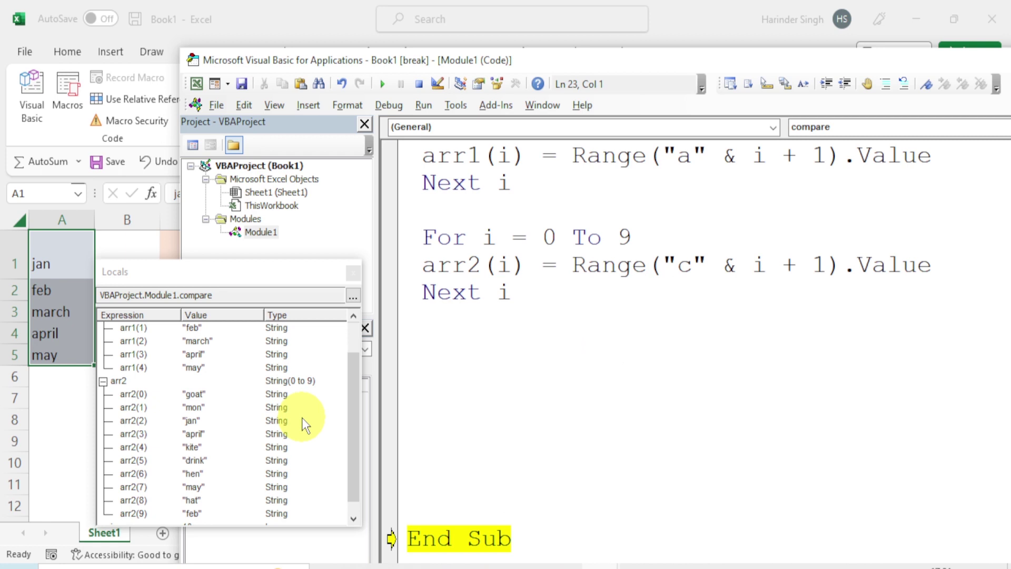
scroll(314, 416, "down", 1)
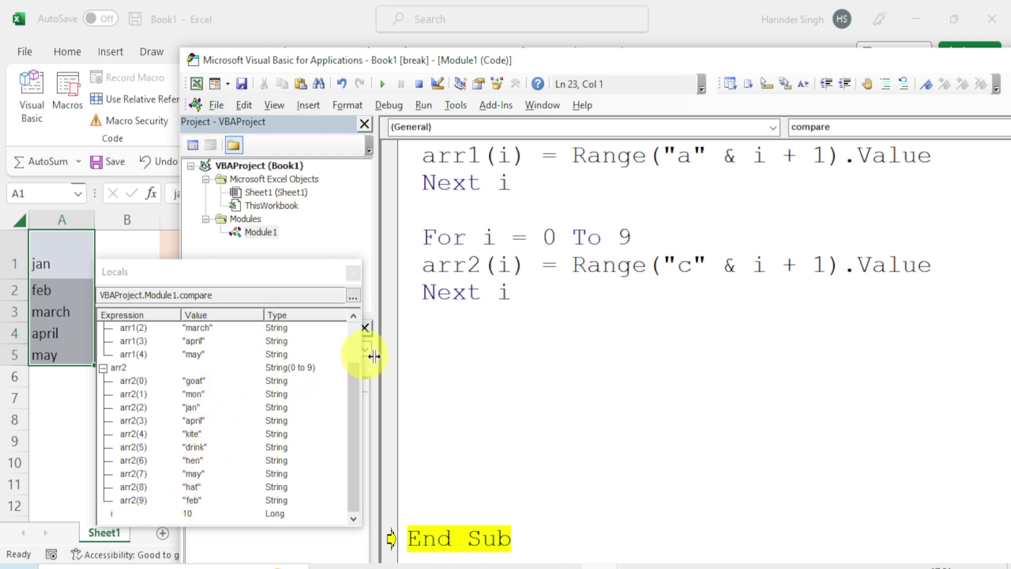
Step: Add a blank line after the second loop and move Locals beside the code
left_click(569, 297)
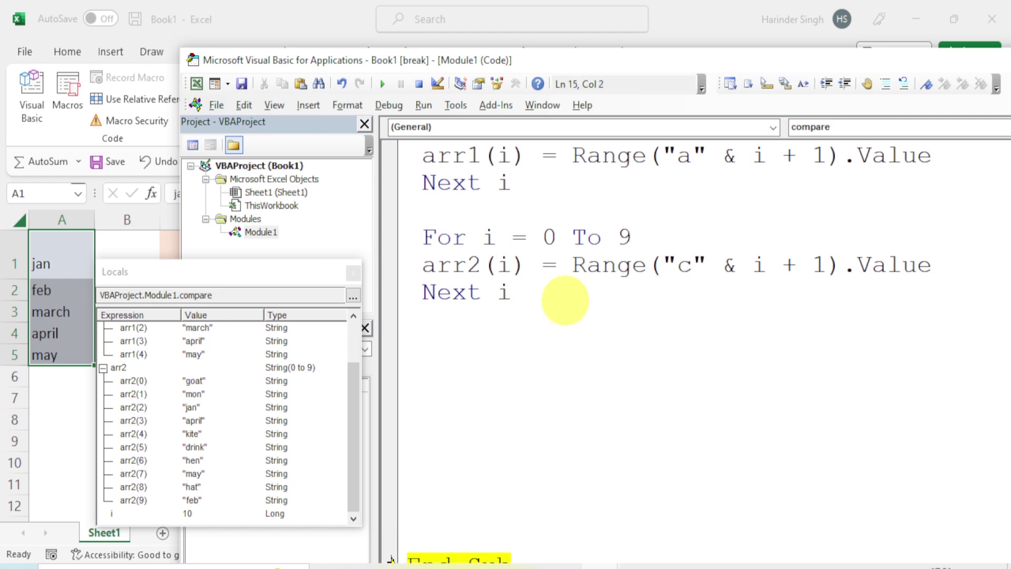
key("Return")
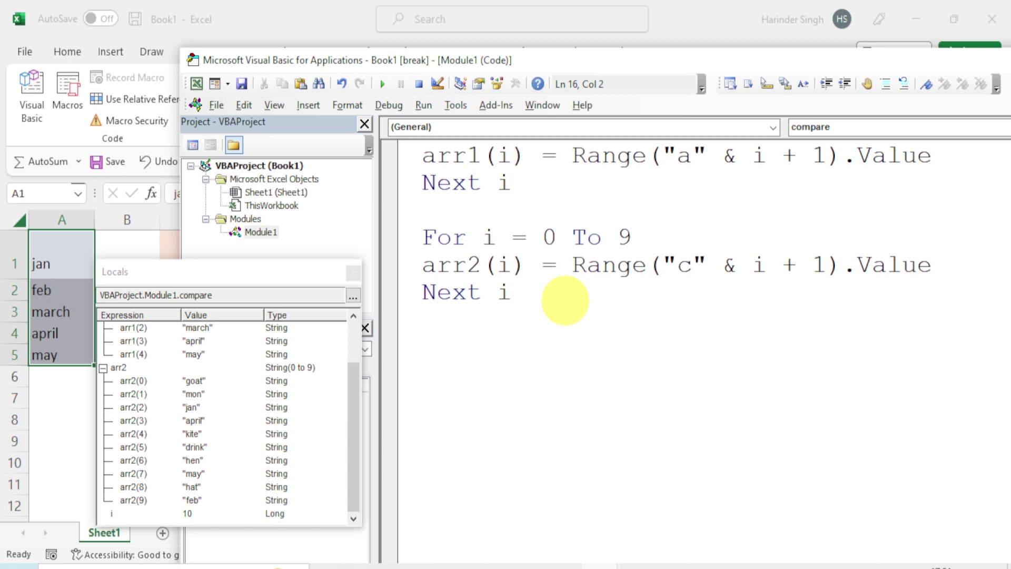
left_click_drag(298, 277, 850, 204)
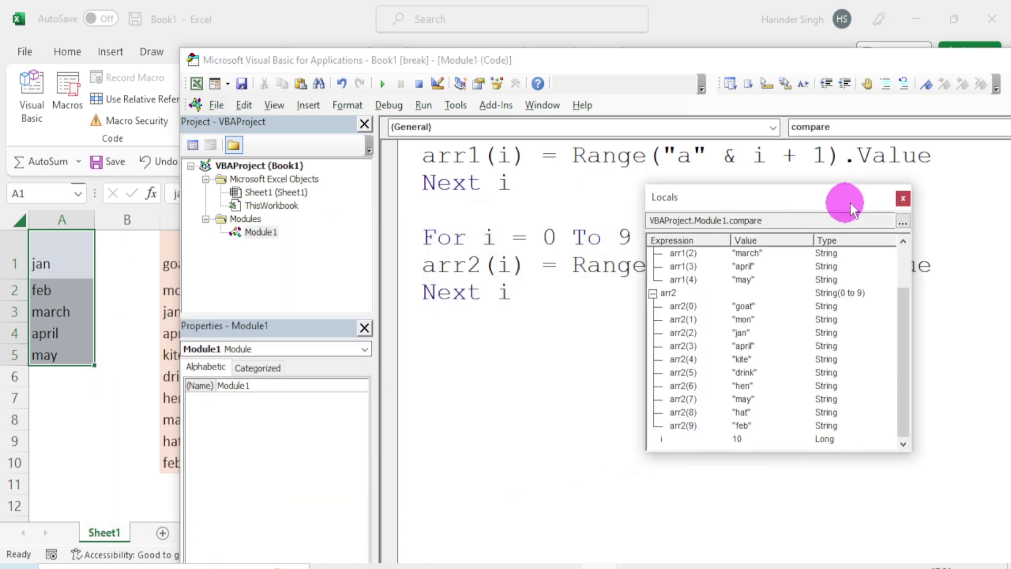
left_click_drag(608, 58, 735, 83)
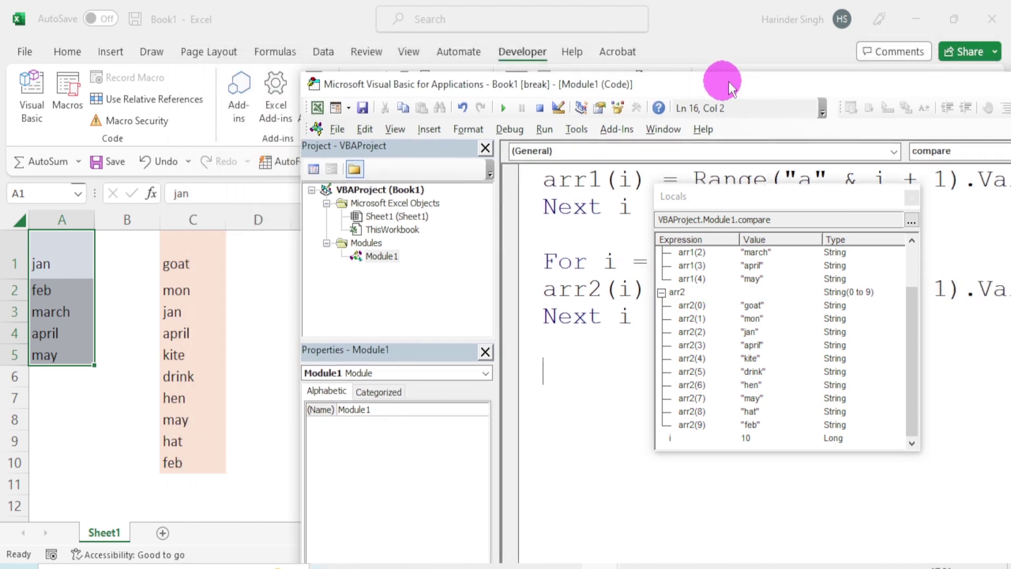
left_click(83, 246)
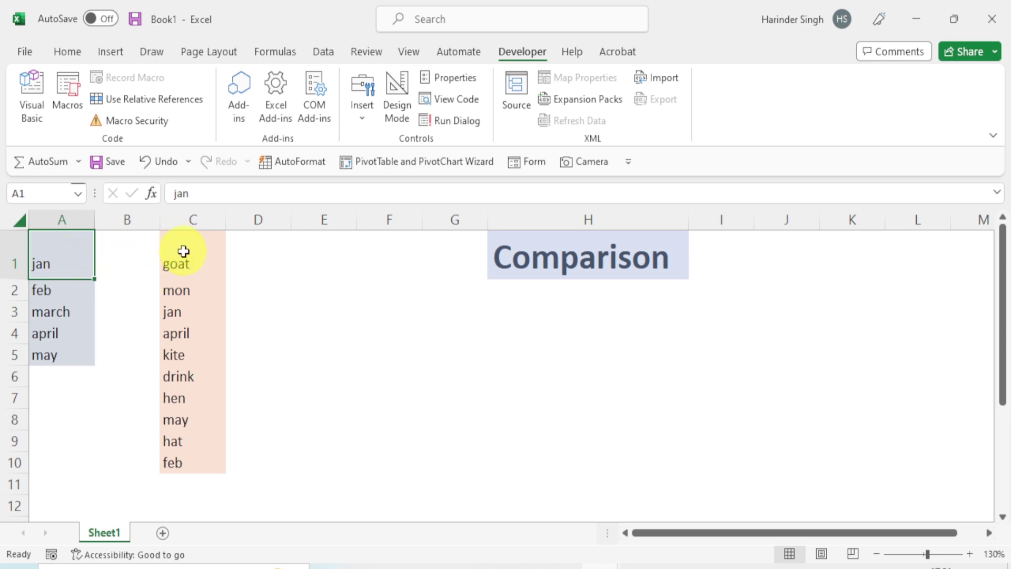
left_click(183, 251)
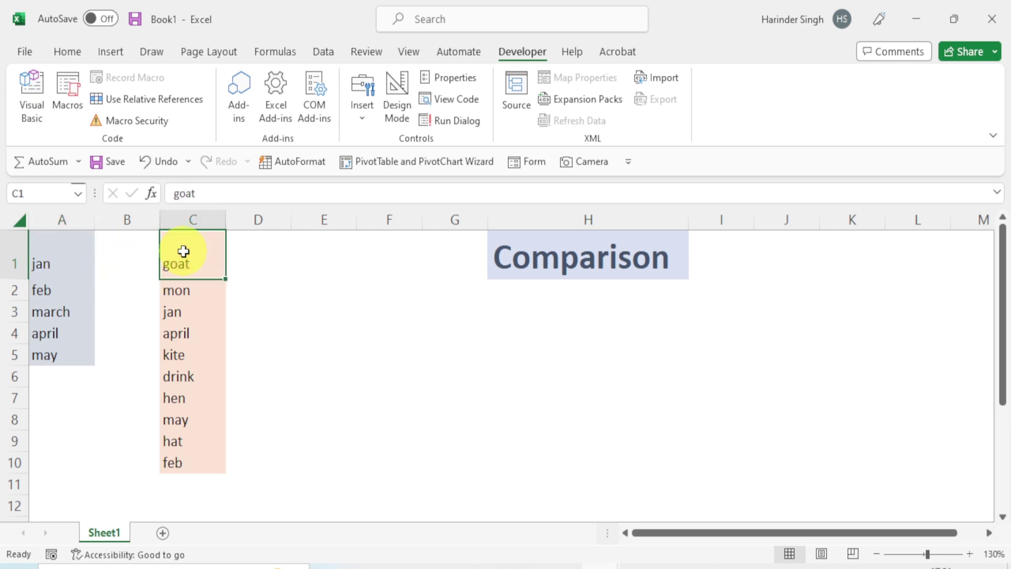
left_click(186, 290)
left_click(185, 311)
left_click(185, 334)
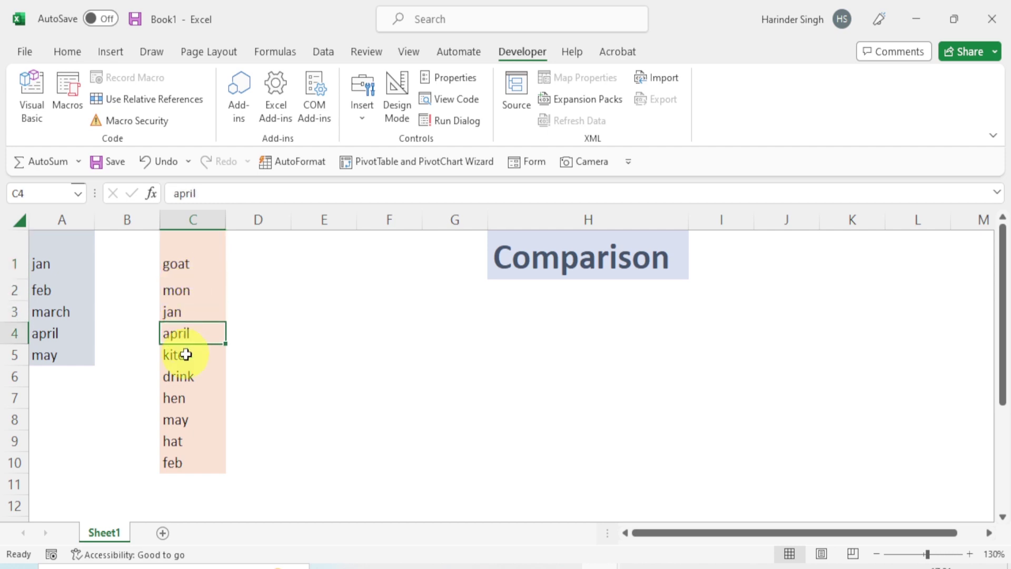
left_click(185, 355)
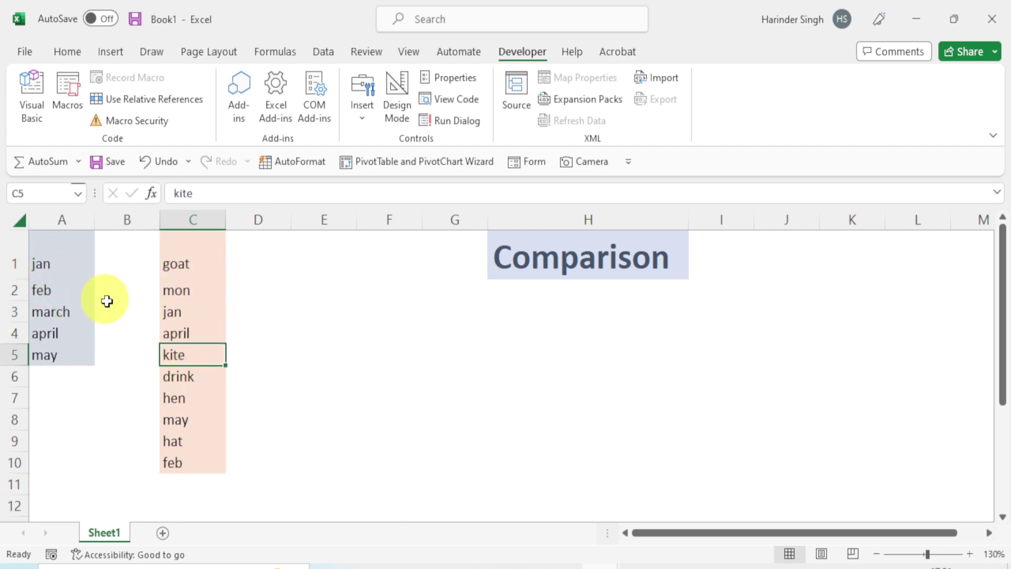
left_click(180, 316)
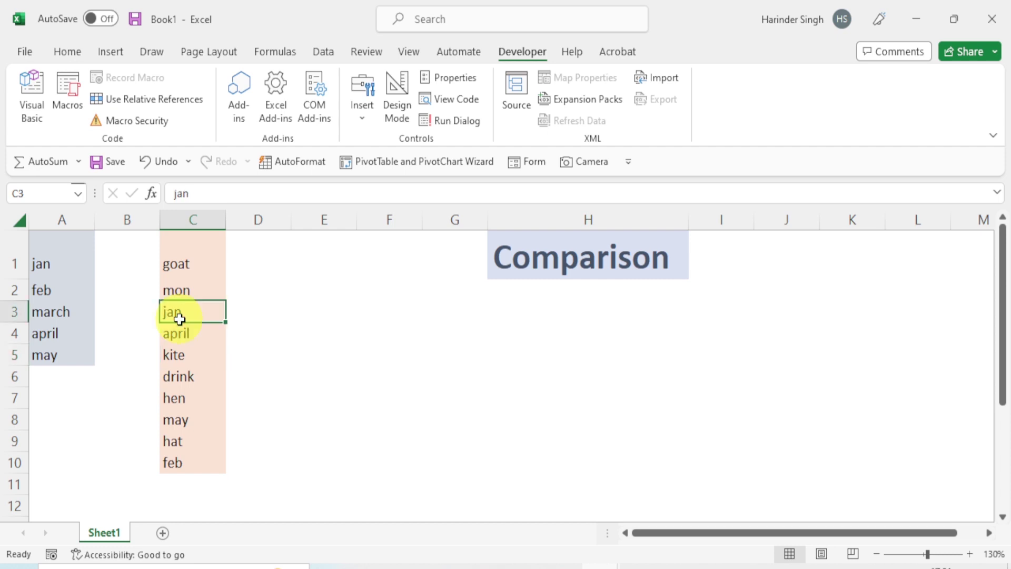
left_click(45, 265)
left_click(182, 315)
left_click(66, 290)
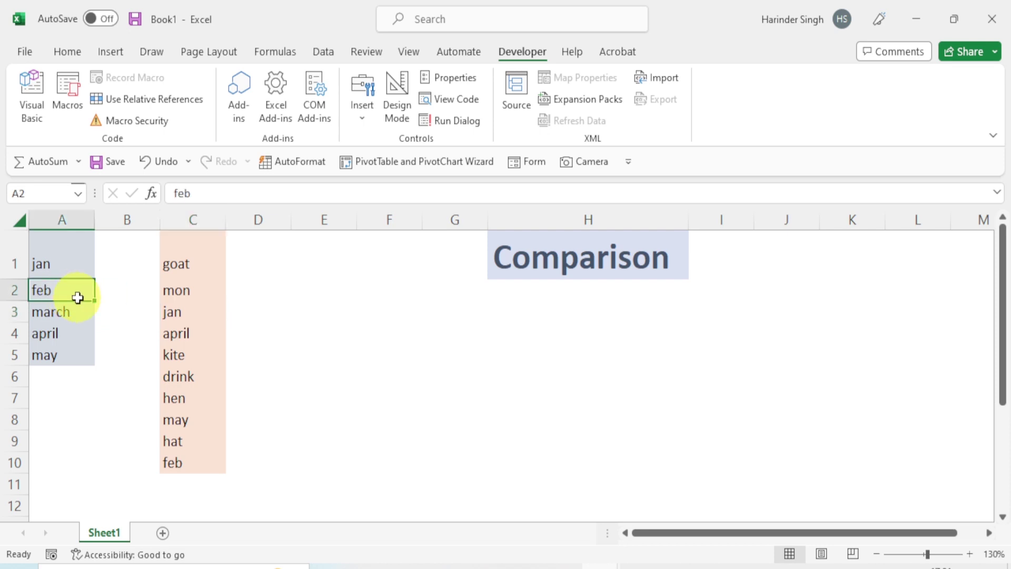
left_click(209, 261)
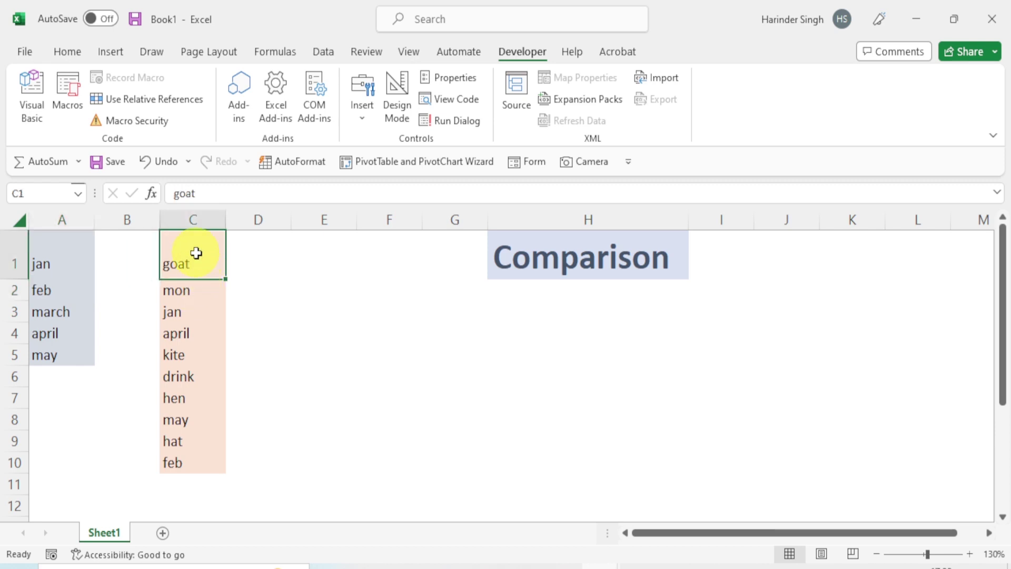
left_click(200, 293)
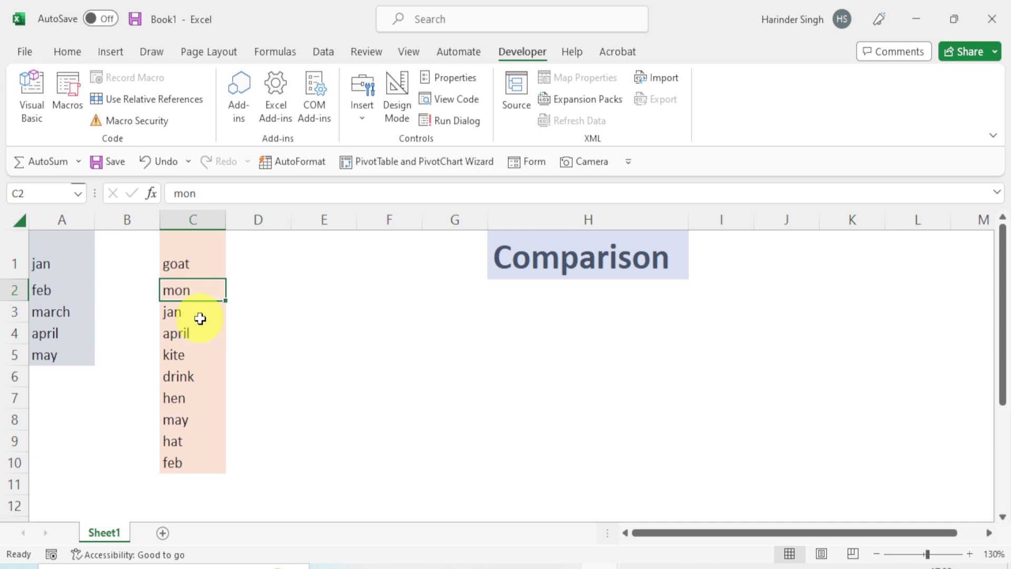
left_click(201, 319)
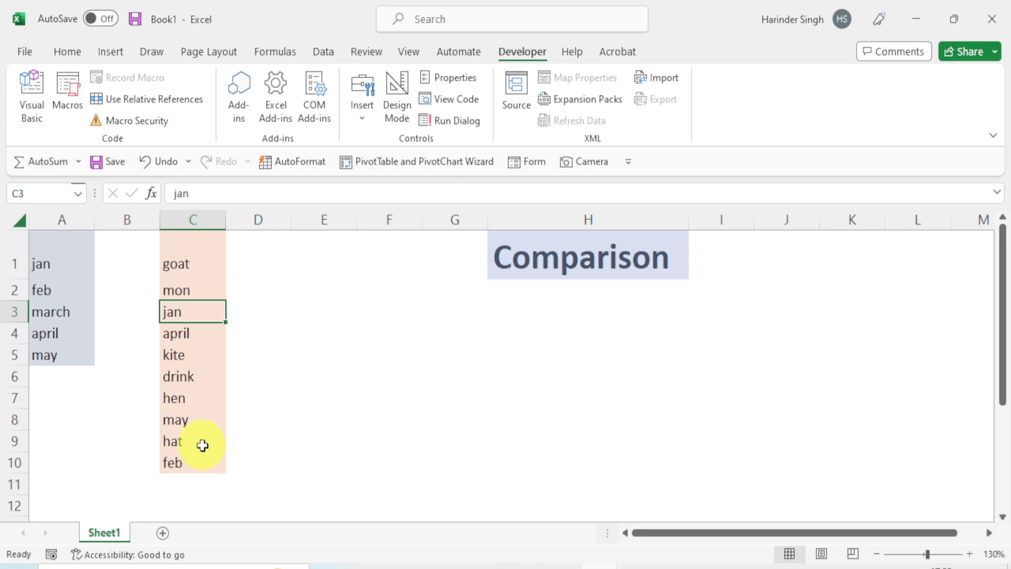
left_click(62, 313)
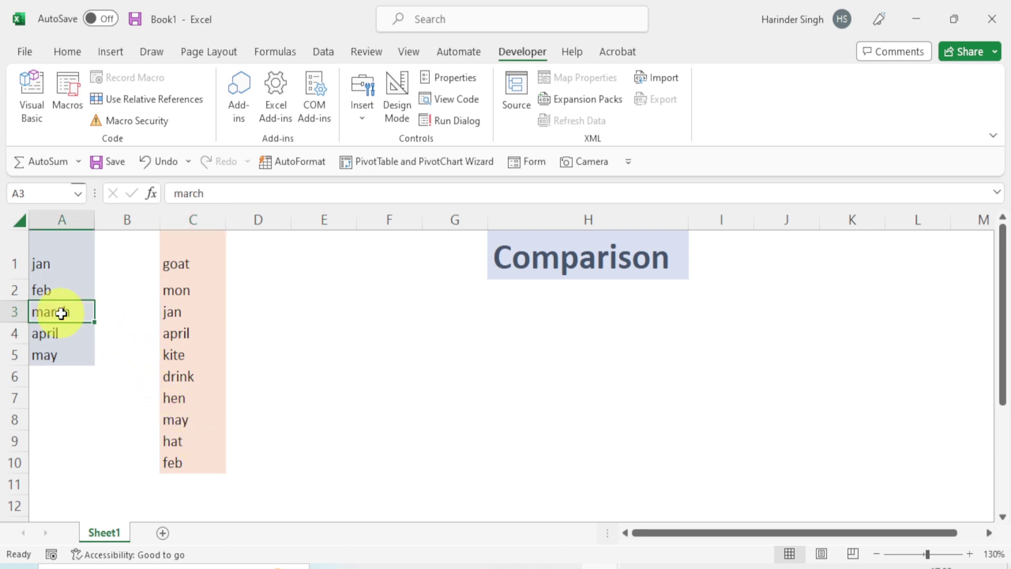
left_click(190, 249)
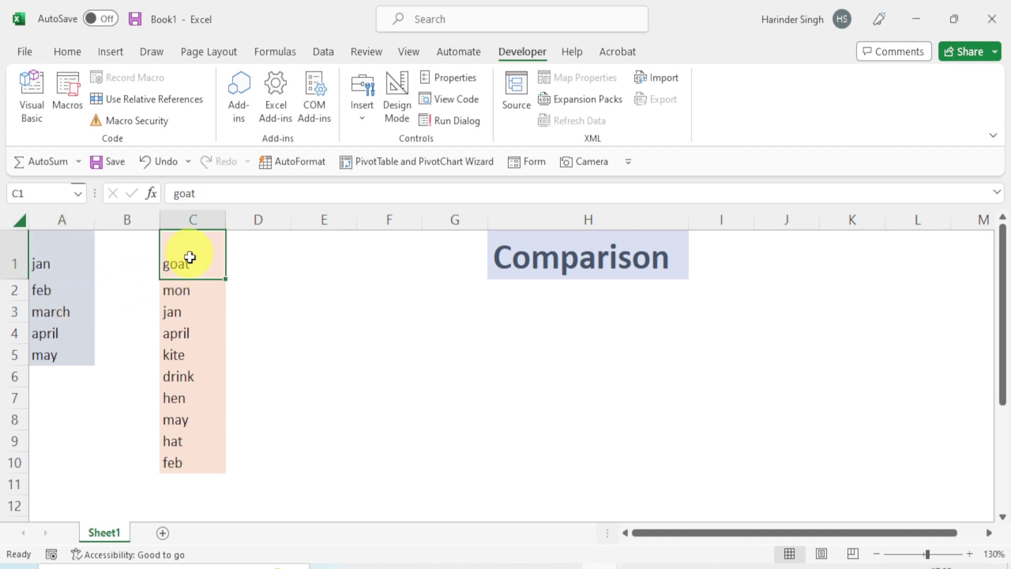
left_click(199, 467)
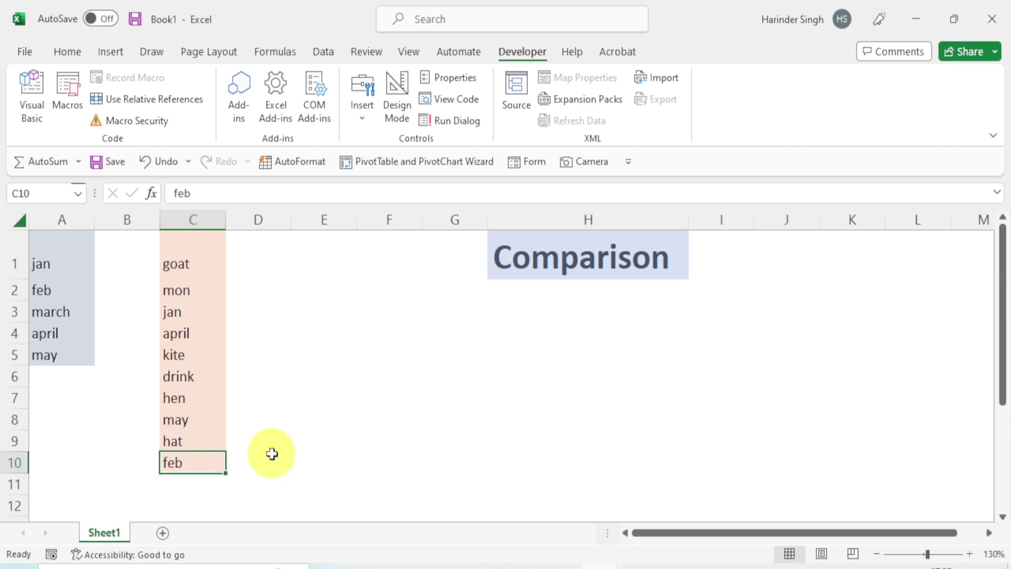
Step: Bring the VBA editor forward and move the Locals window off the code
left_click(593, 565)
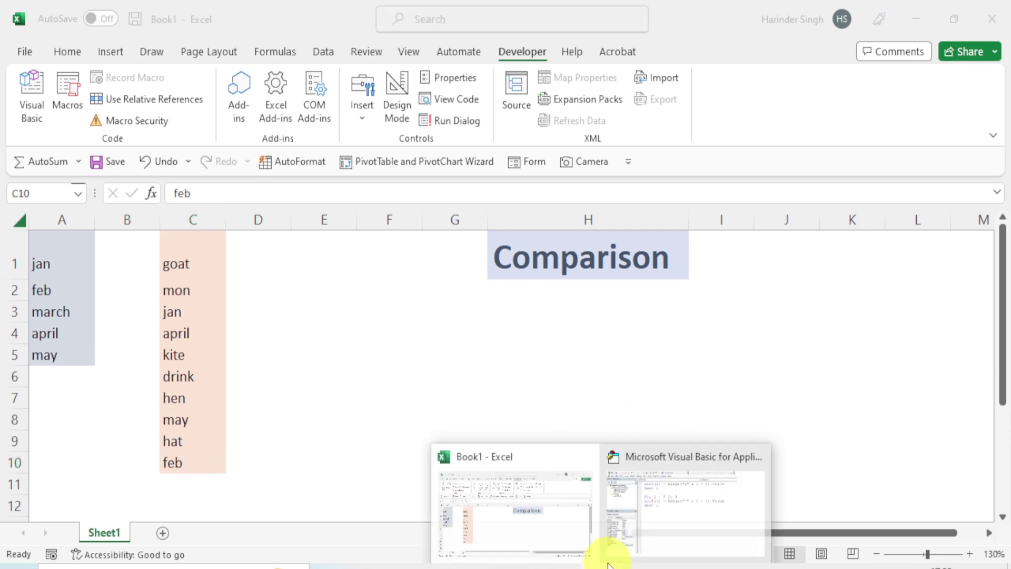
left_click(649, 538)
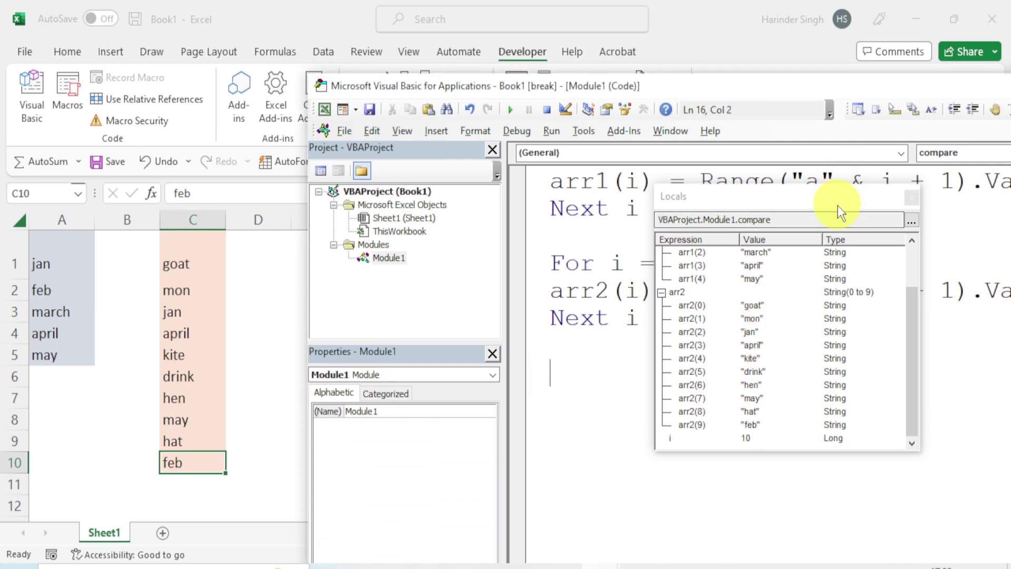
left_click_drag(836, 196, 421, 285)
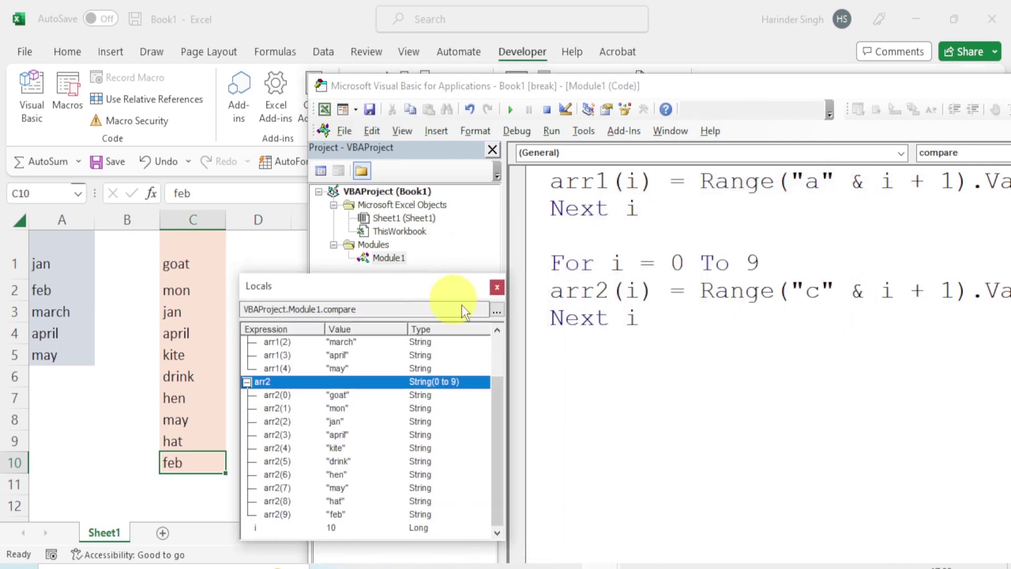
left_click(563, 371)
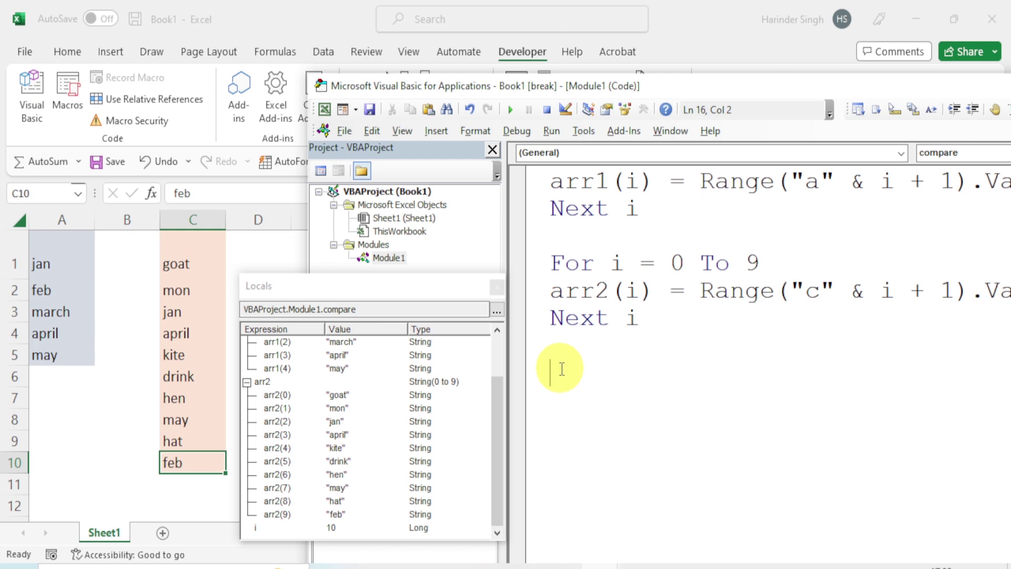
Step: Type Dim big As Long, small As Long and If arr1(big) = arr2(small) Then
type("Dim ")
type("bi")
type("g as ")
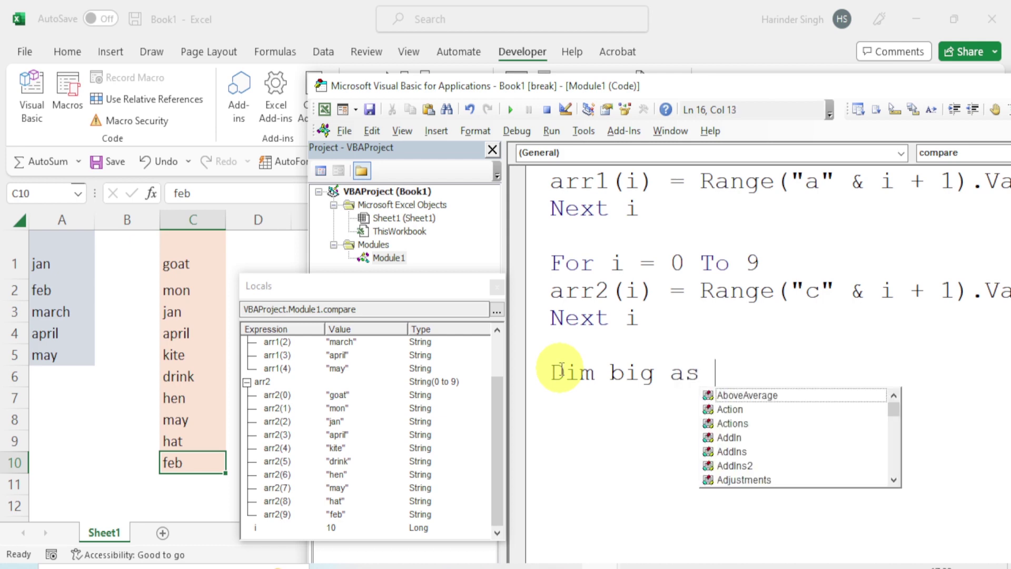
type("long")
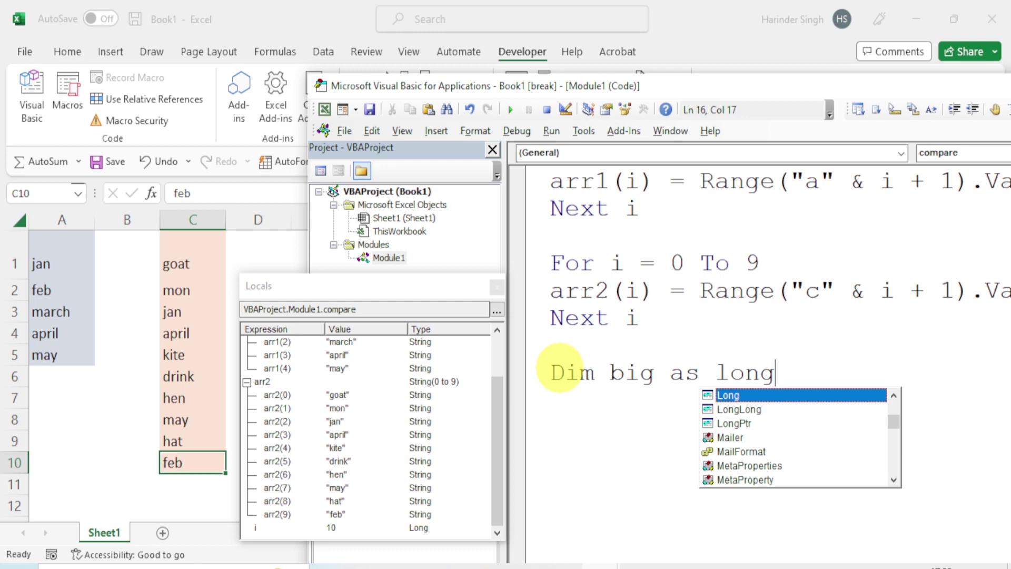
type(",sm")
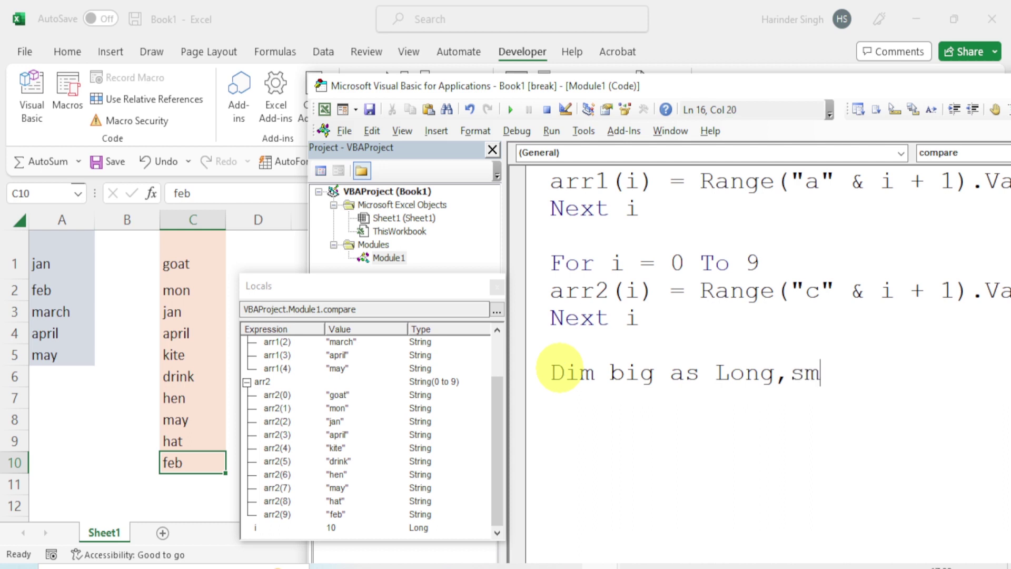
type("all as ")
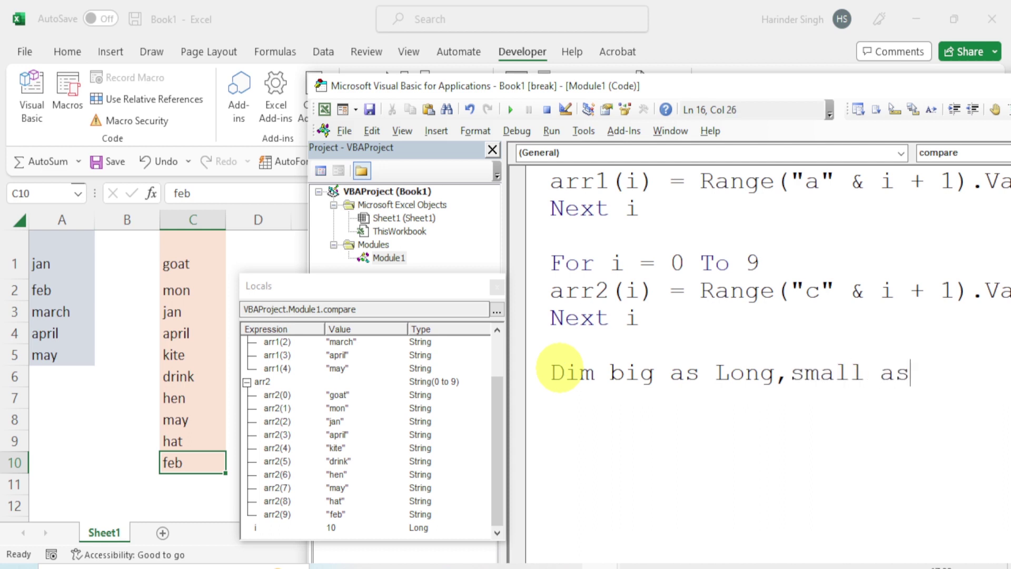
type("Long")
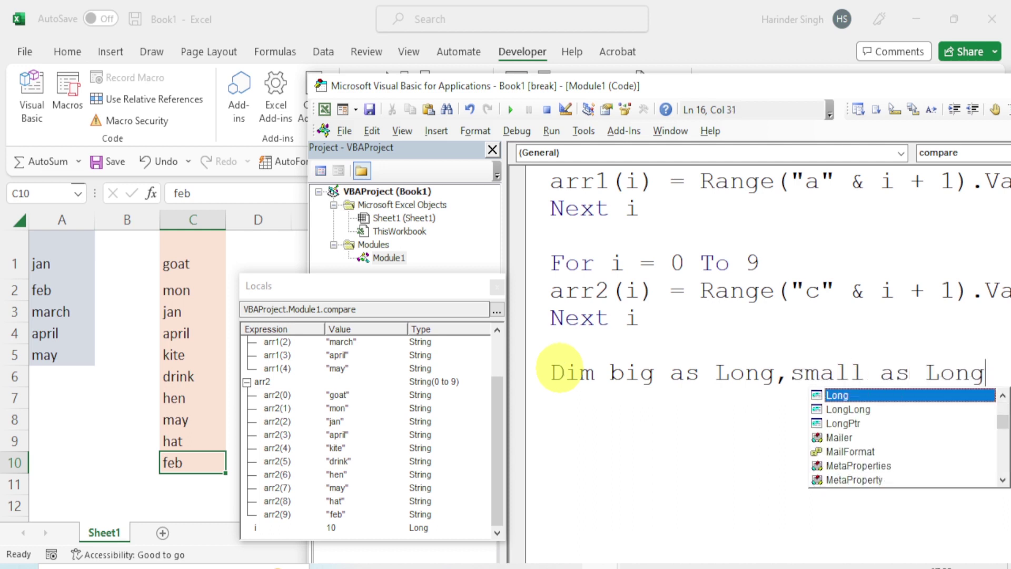
key("Return")
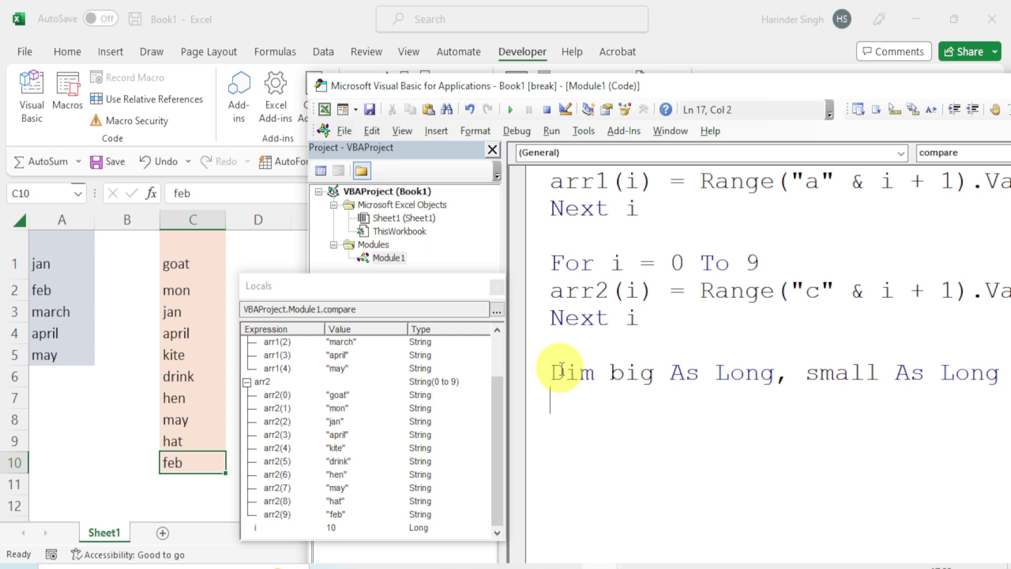
type("if ")
type("arr")
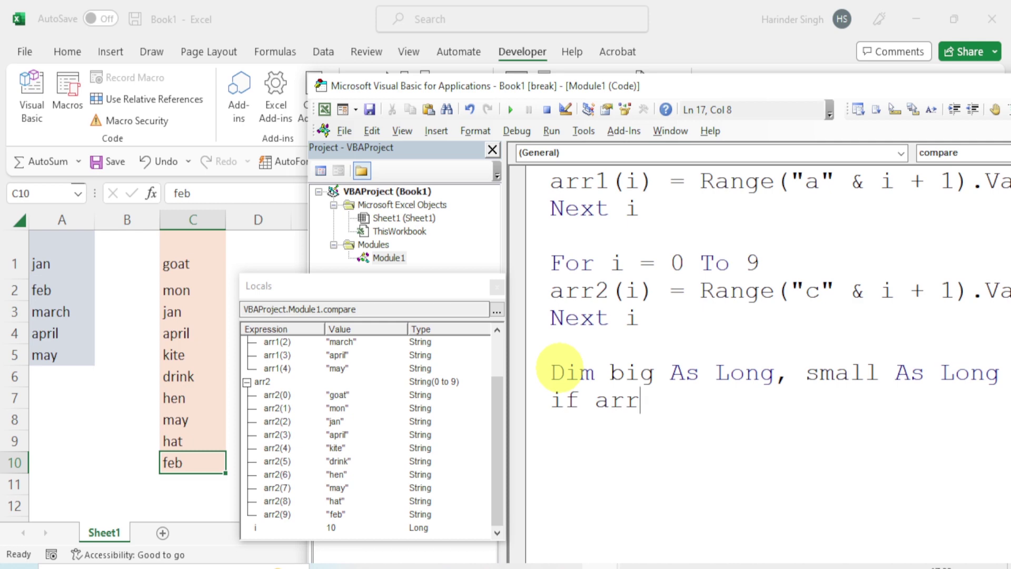
type("1(")
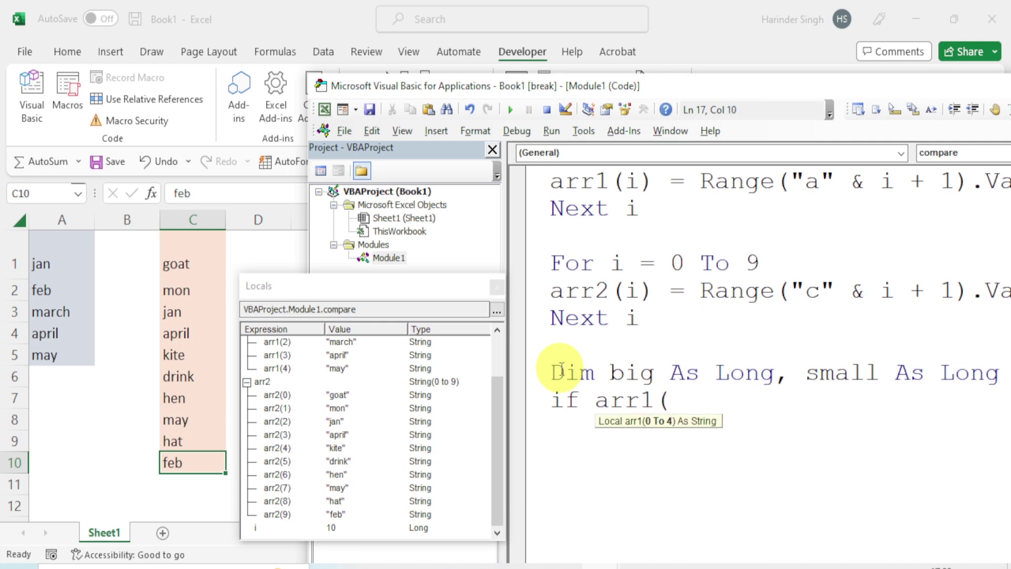
type("big")
type(")=")
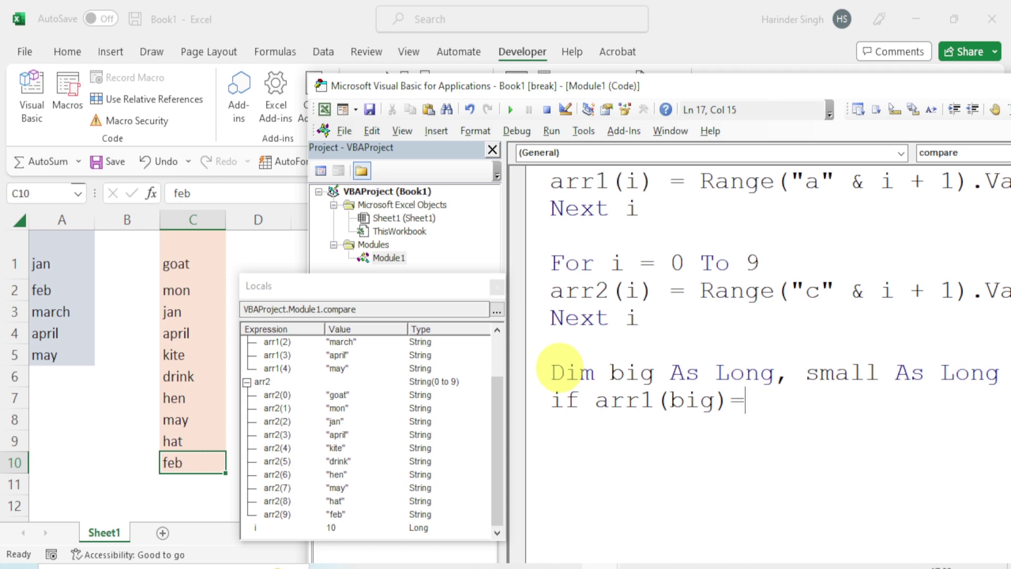
type("arr")
type("2(")
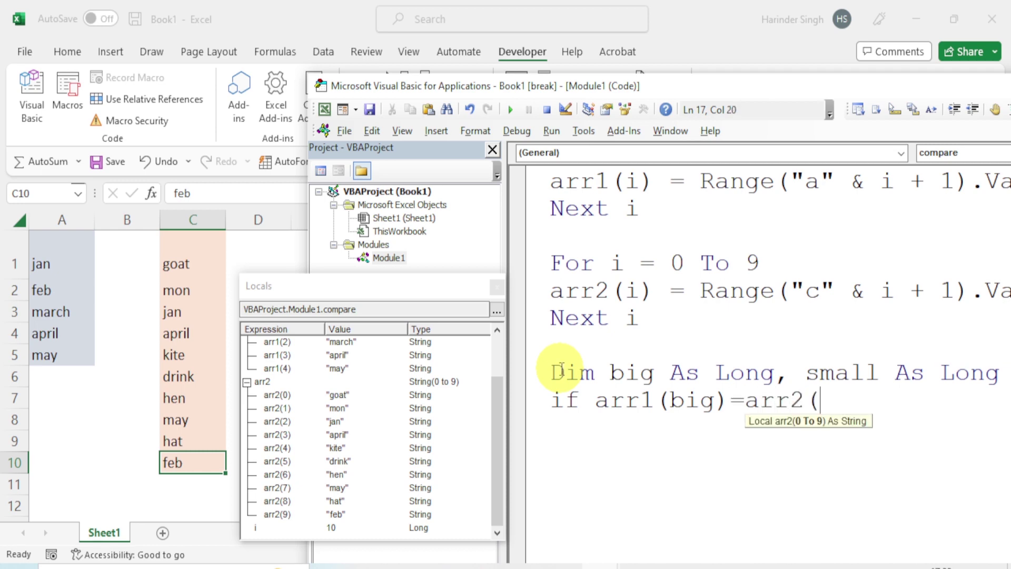
type("small")
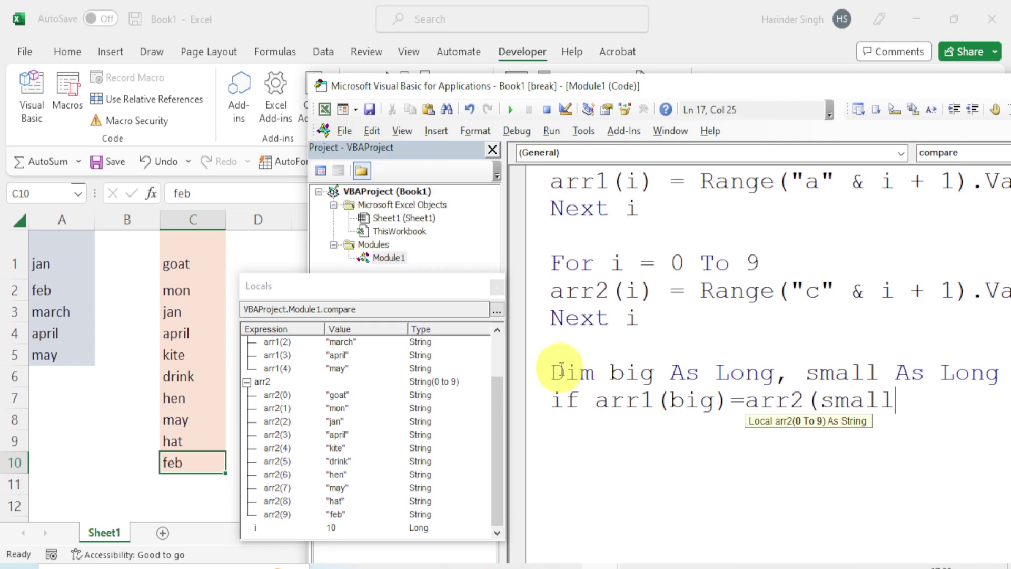
type(") th")
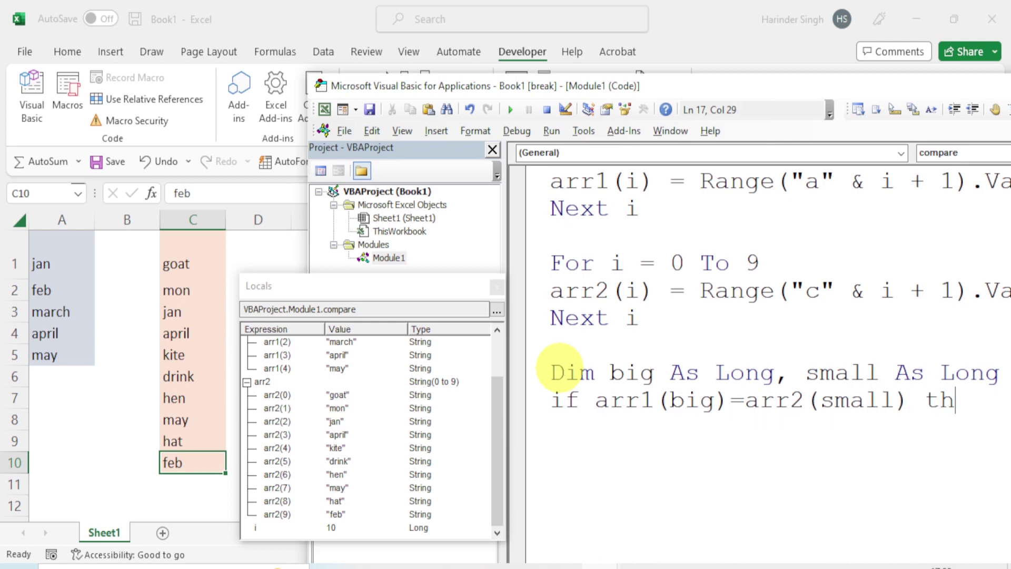
type("en")
key("Return")
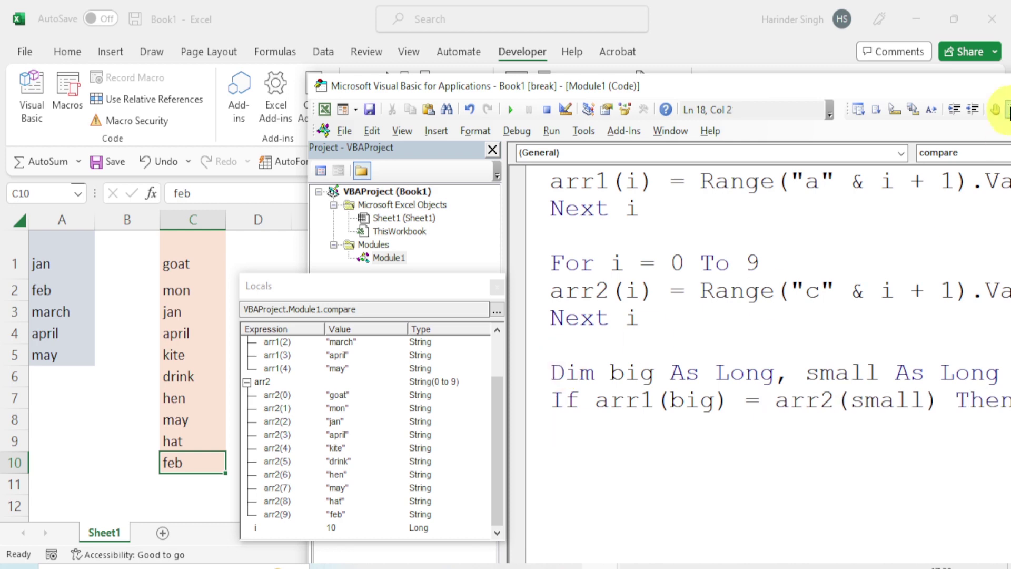
Step: Insert For big = 0 To 4 and For small = 0 To 9 lines after the declarations
mouse_move(770, 86)
left_mouse_down()
mouse_move(730, 66)
mouse_move(727, 44)
left_mouse_up()
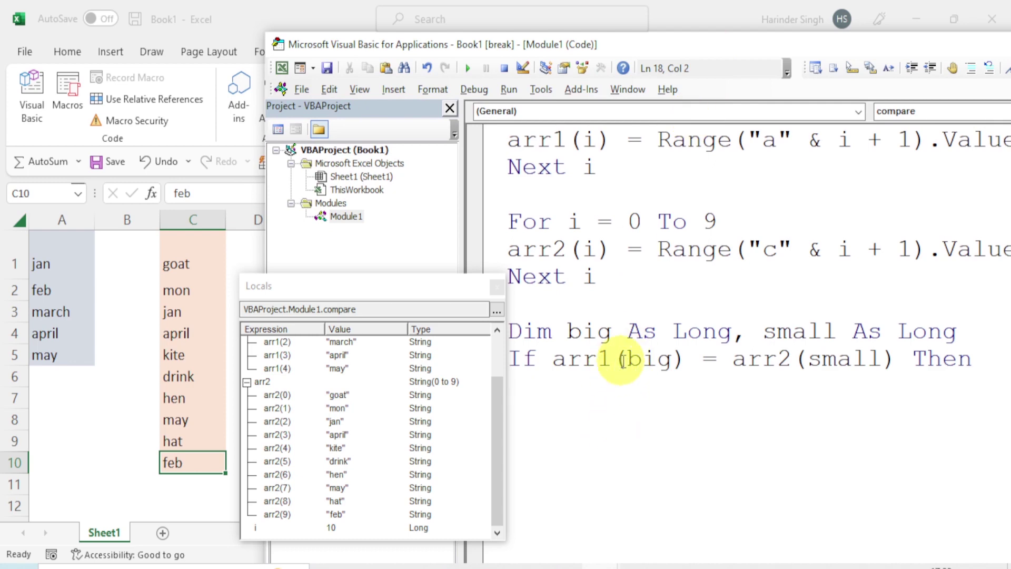
left_click_drag(626, 360, 669, 360)
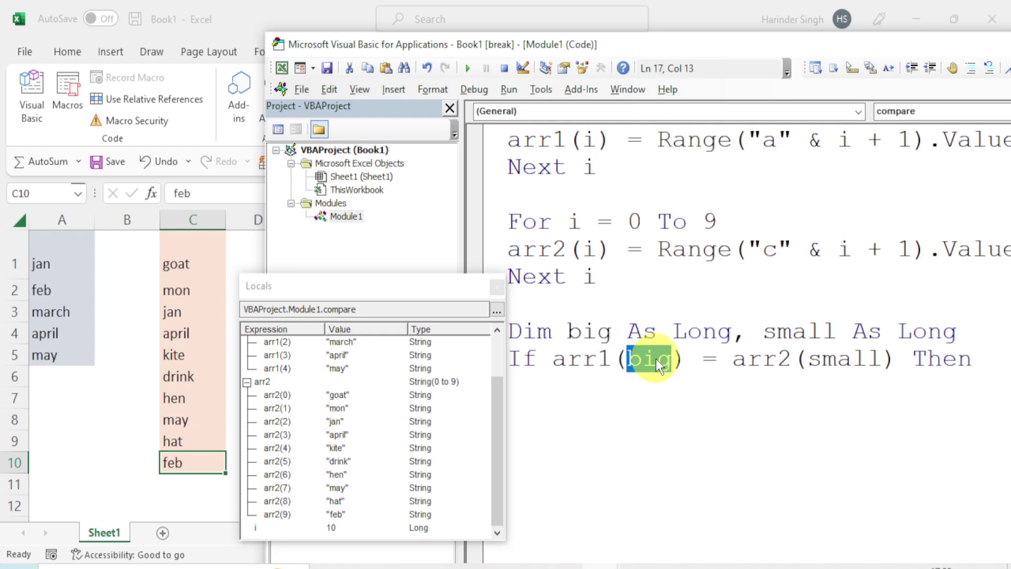
left_click(985, 328)
key("Return")
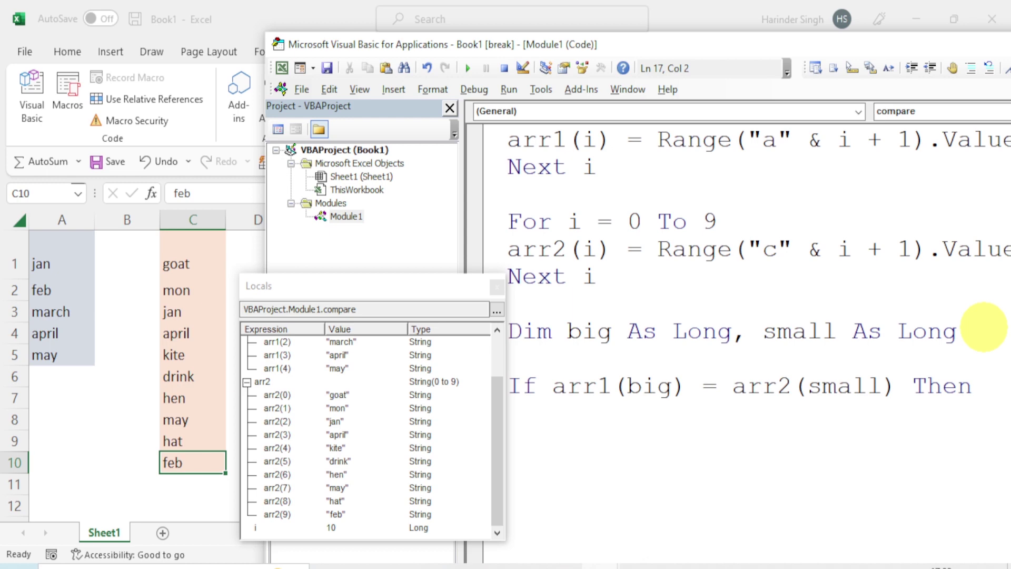
type("fo")
type("r b")
type("ig=")
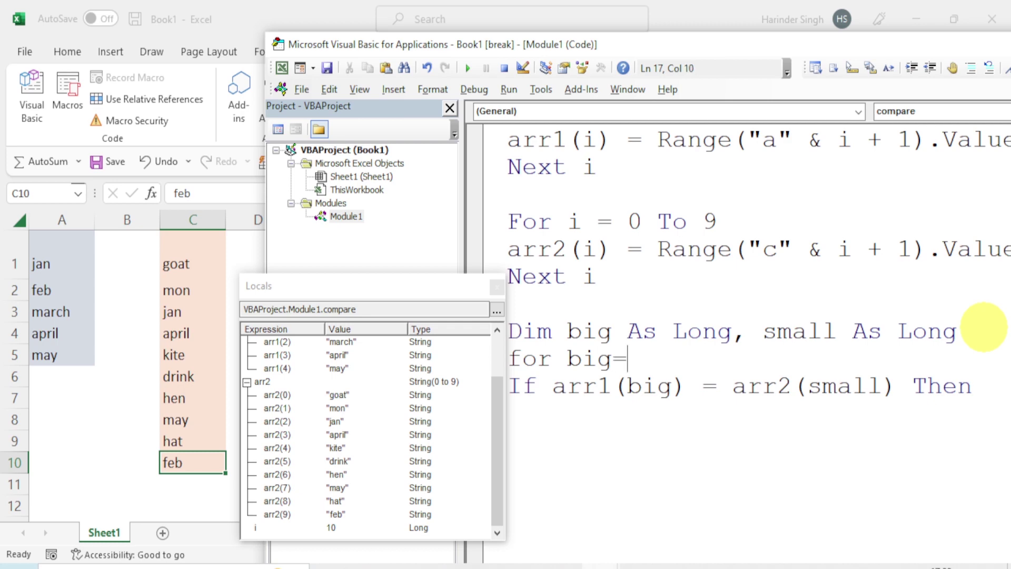
type("0 ")
type("to 4")
key("Return")
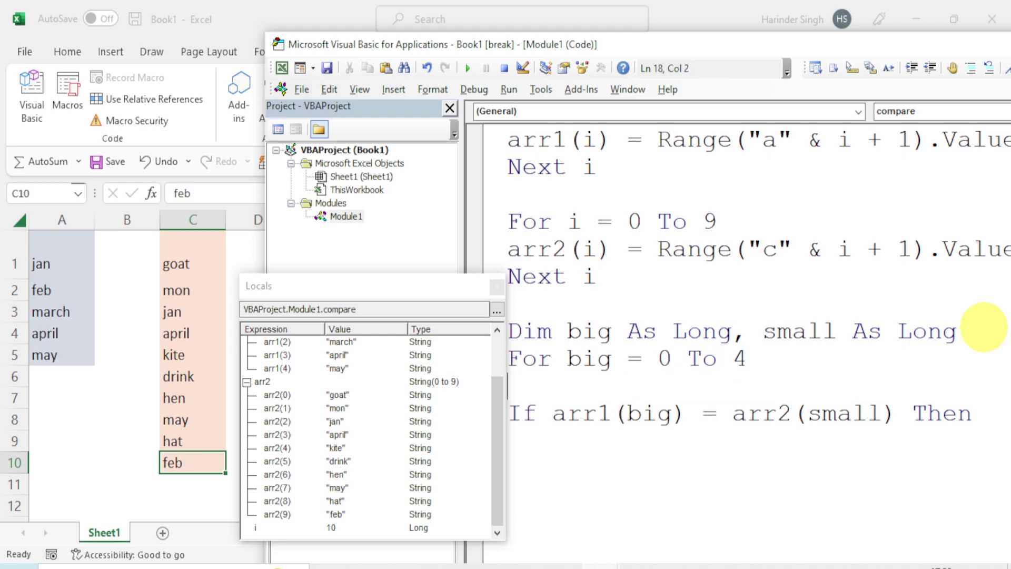
type("fo")
type("r ")
type("small ")
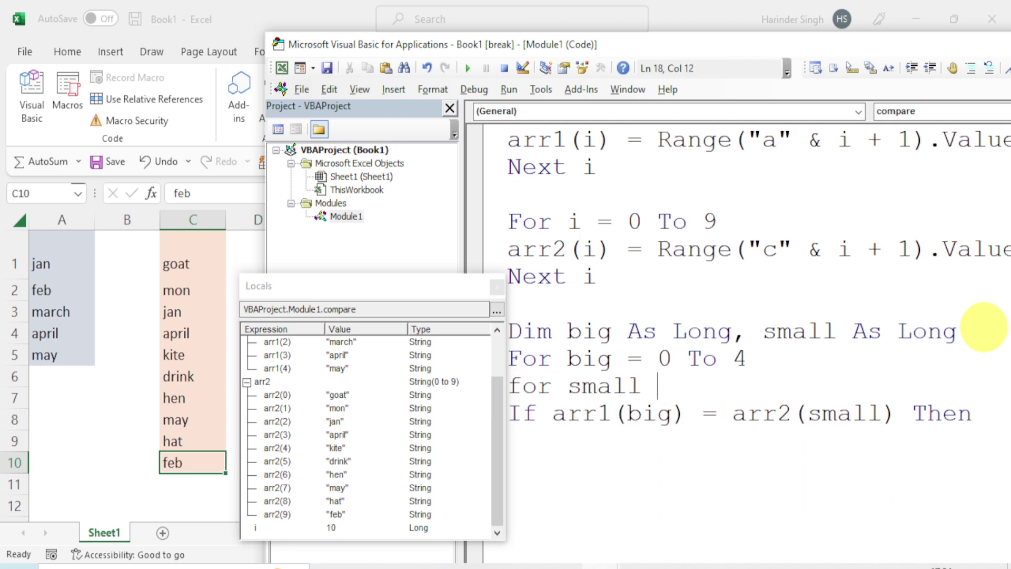
type("= ")
type("0 t")
type("o 9")
key("Return")
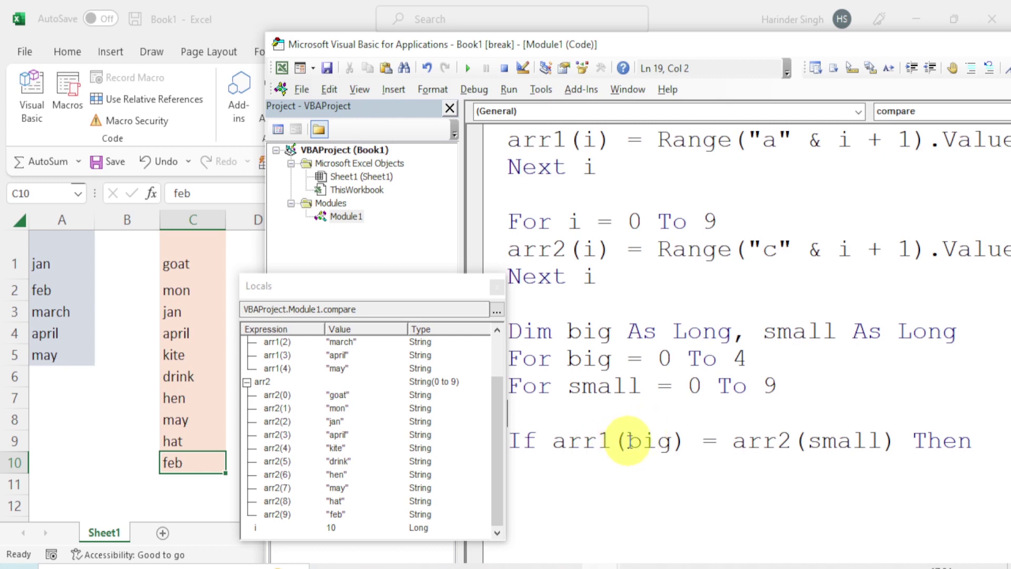
Step: Type store=store & " " & arr1(big) on the blank line under the If test
left_click_drag(626, 442, 672, 439)
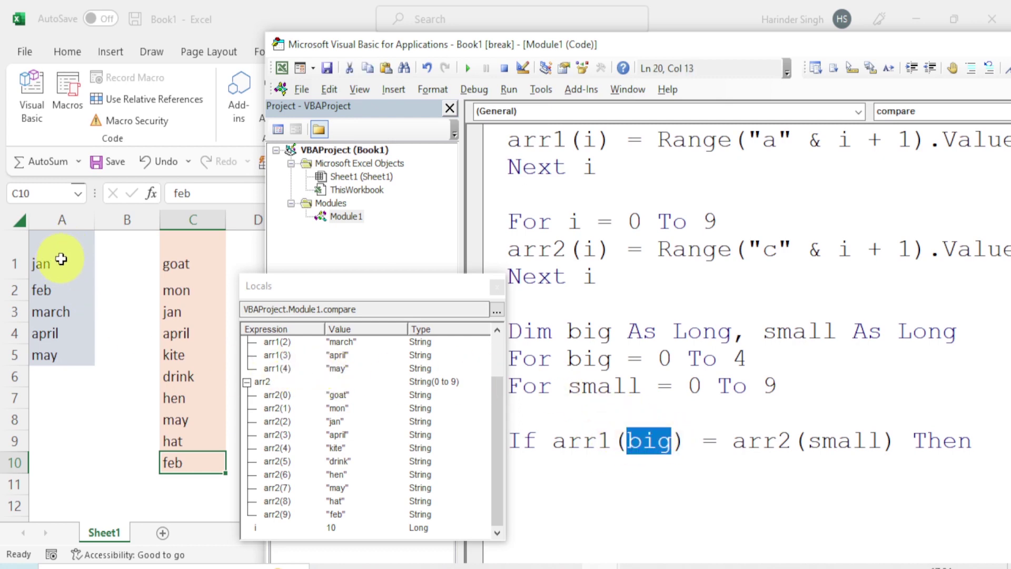
scroll(386, 397, "up", 1)
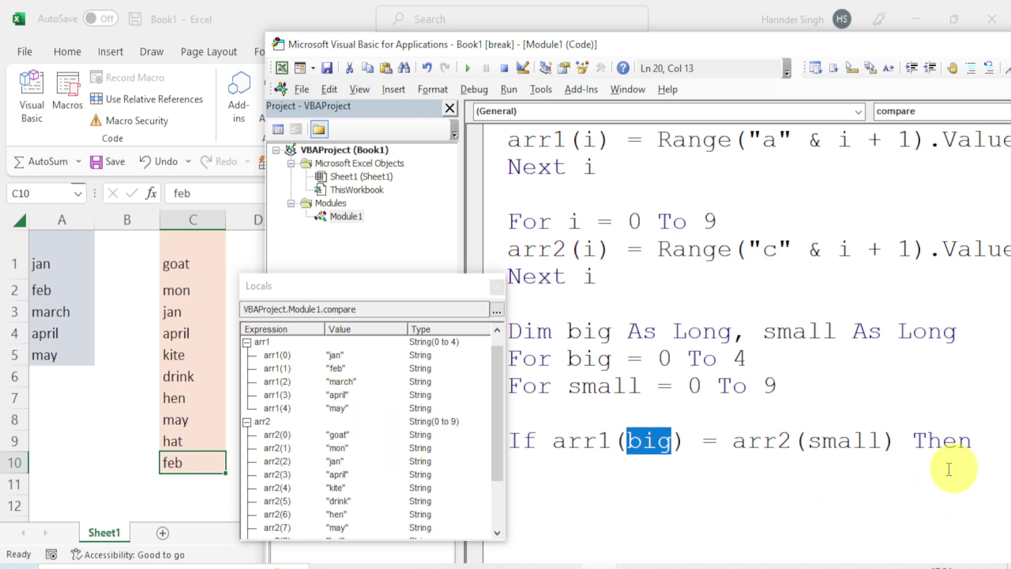
left_click(556, 478)
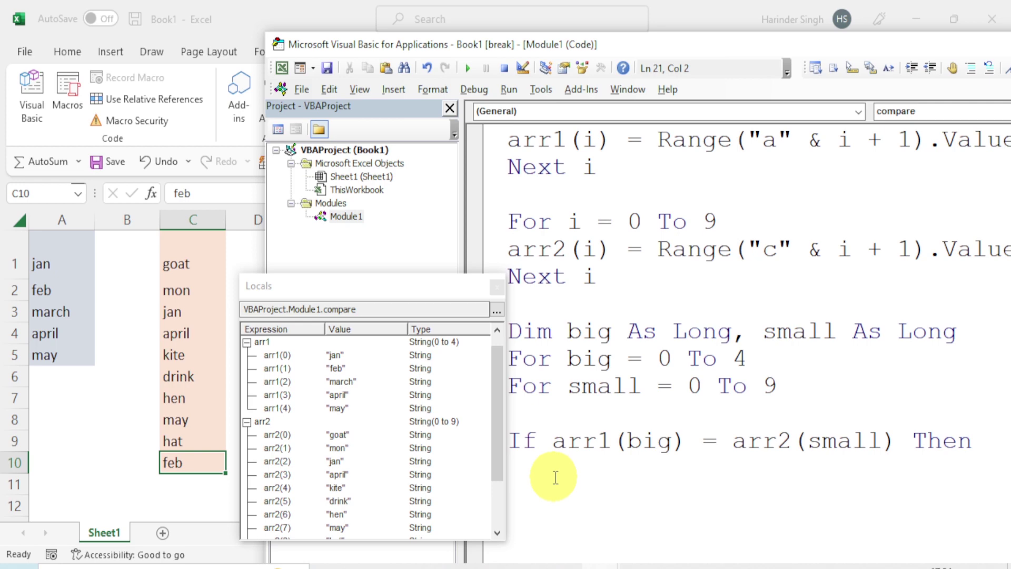
type("st")
type("ore")
type("=sto")
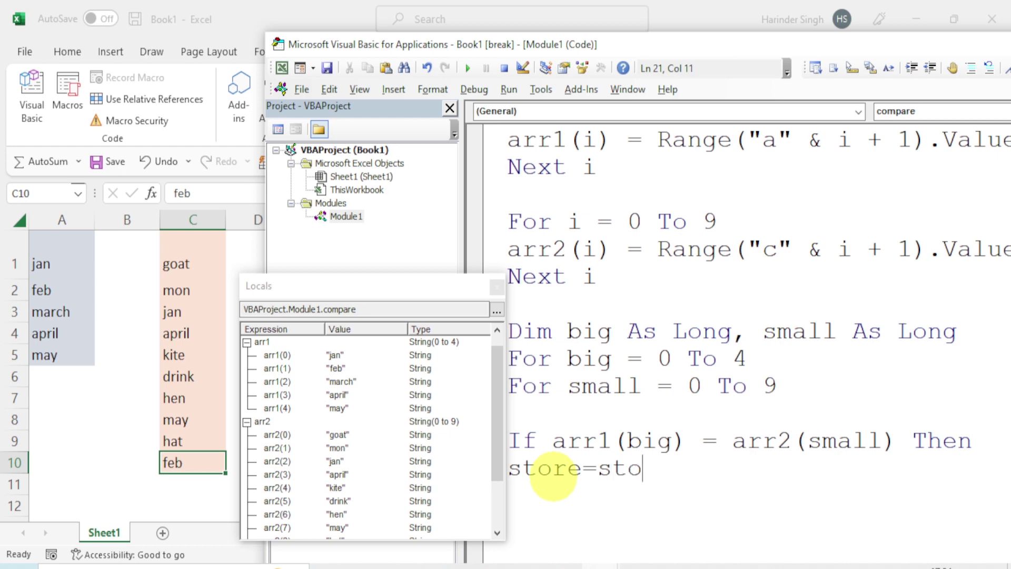
type("re")
type(" &")
type(" \" \"")
type(" & a")
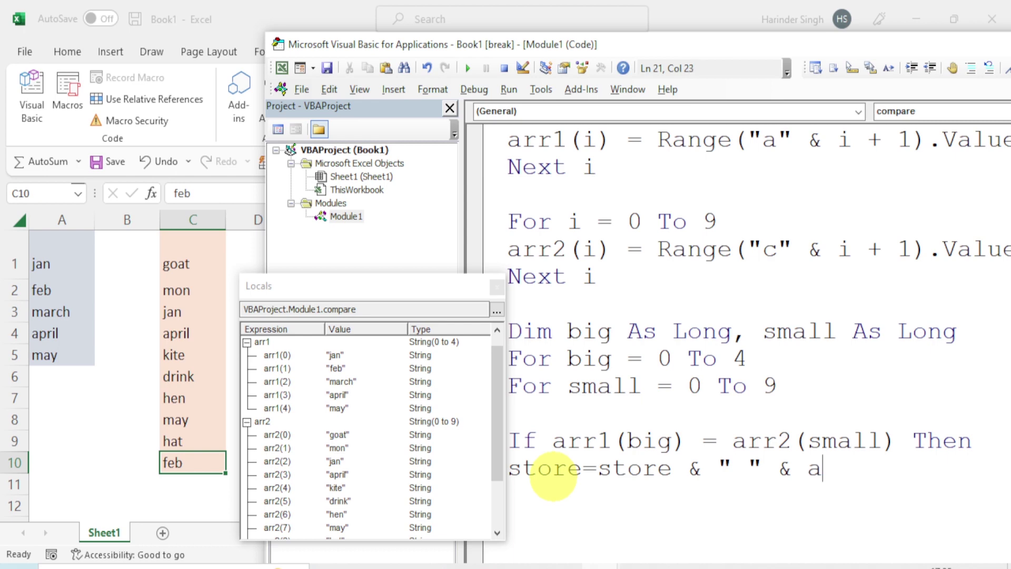
type("rr1")
type("(bi")
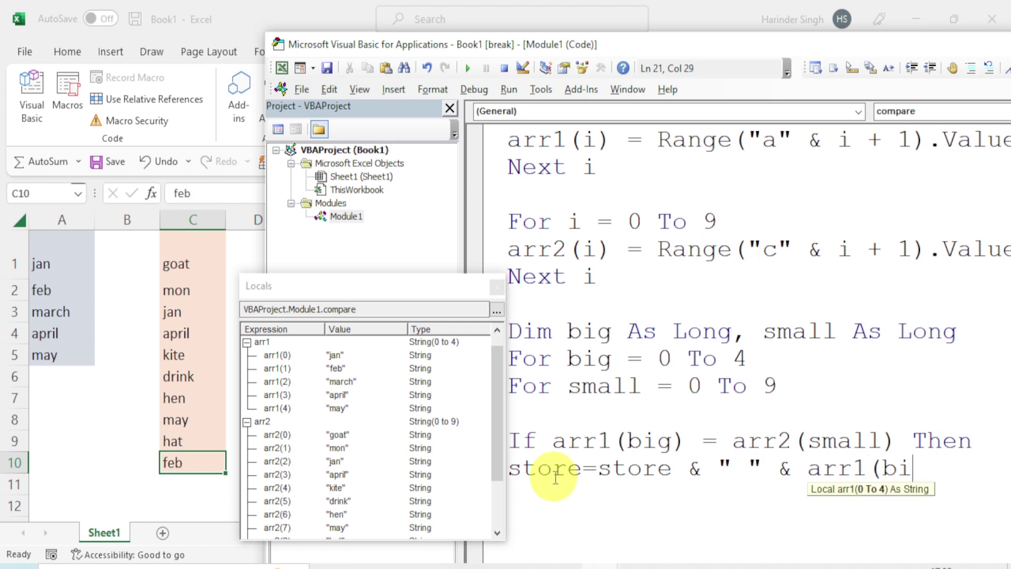
type("g)")
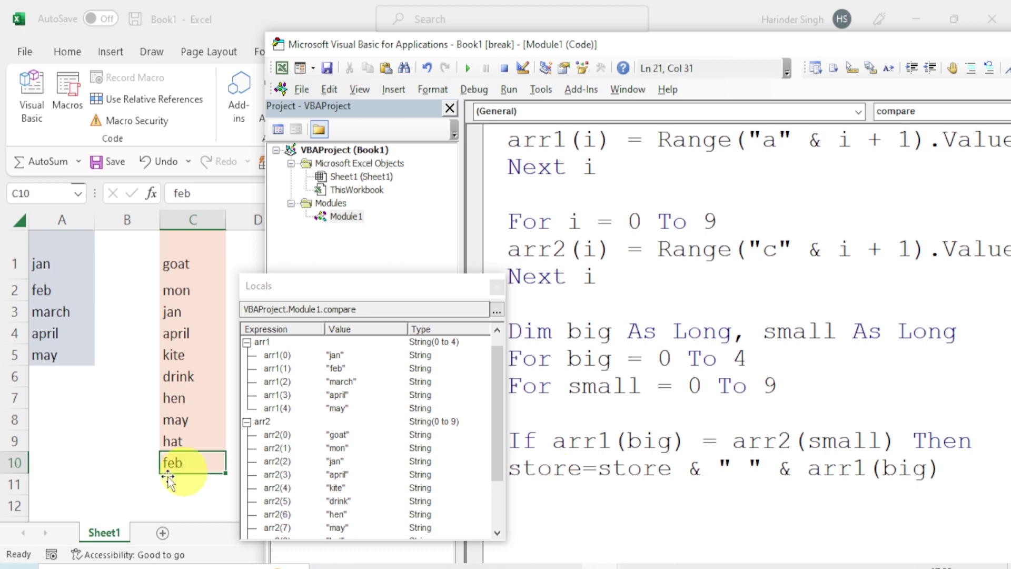
Step: Drag the Locals window up and further left so it no longer covers the code
left_click_drag(369, 281, 291, 247)
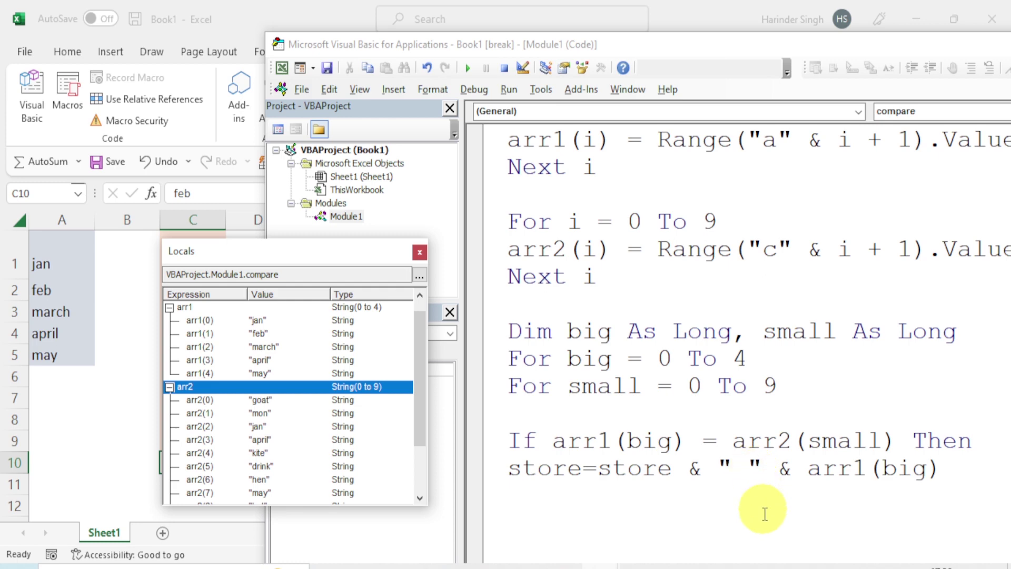
Step: Below the store line, add Exit For, Else and End If on separate lines
left_click(960, 466)
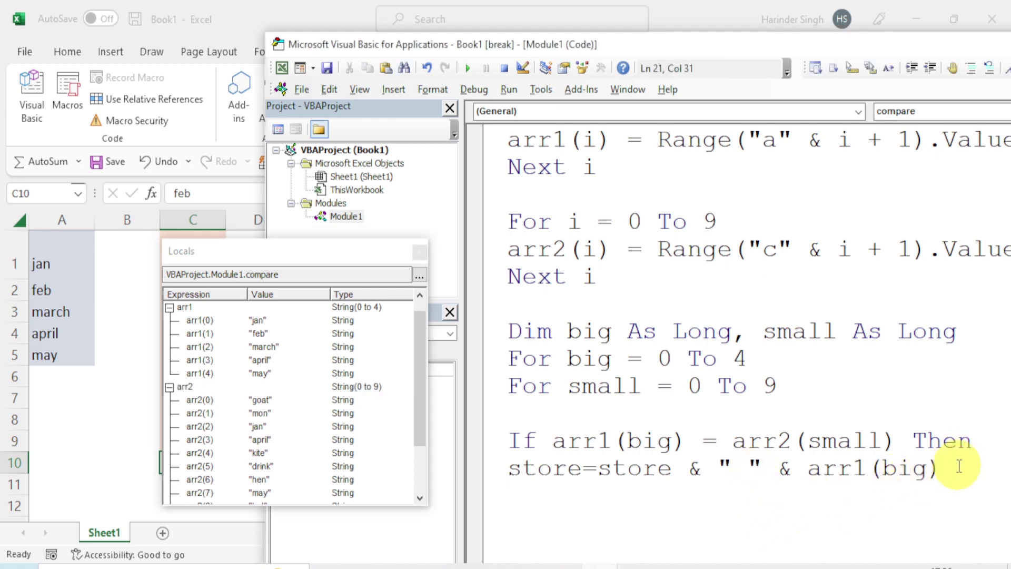
key("Return")
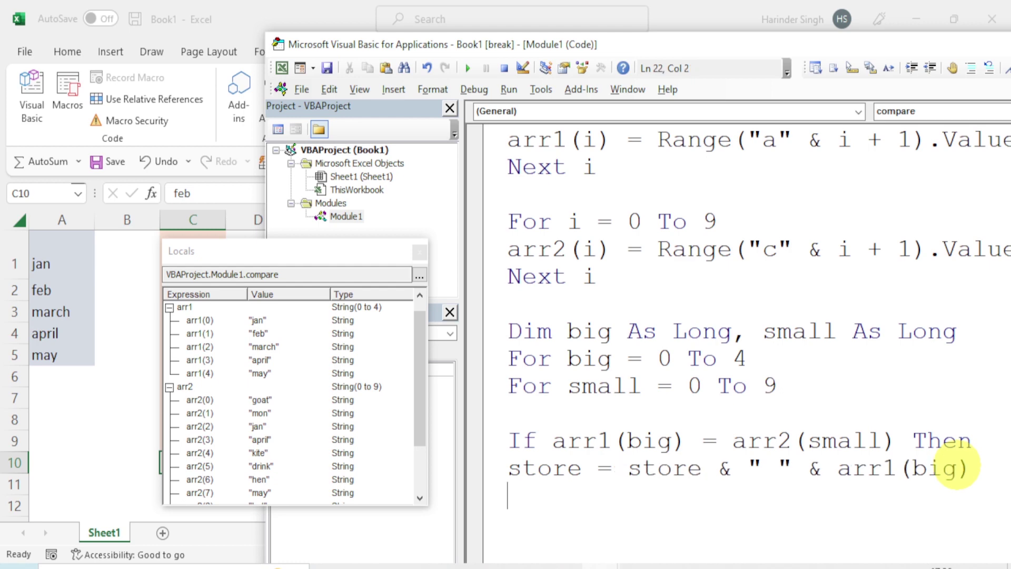
type("Ex")
type("it F")
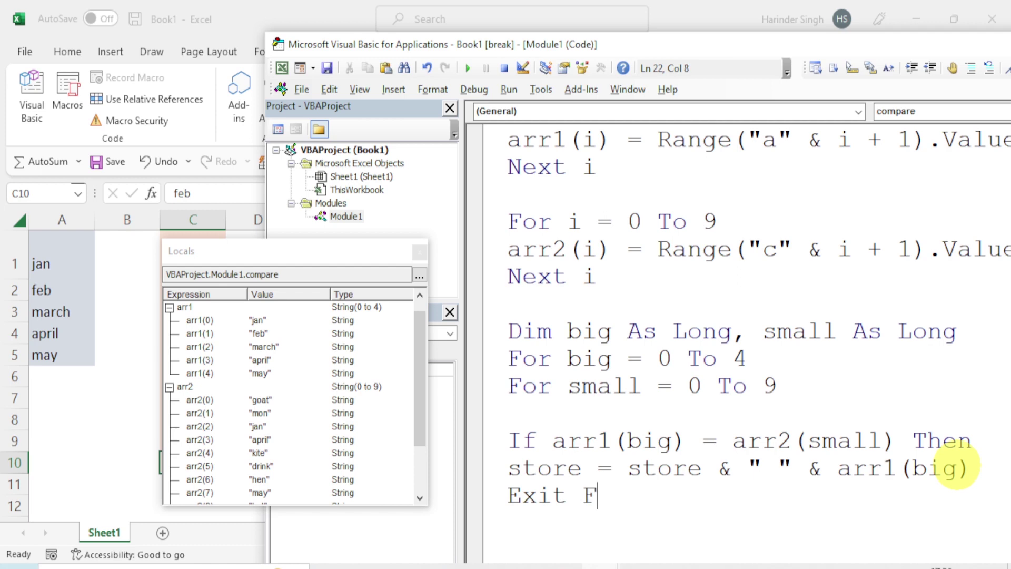
type("or")
key("Return")
type("els")
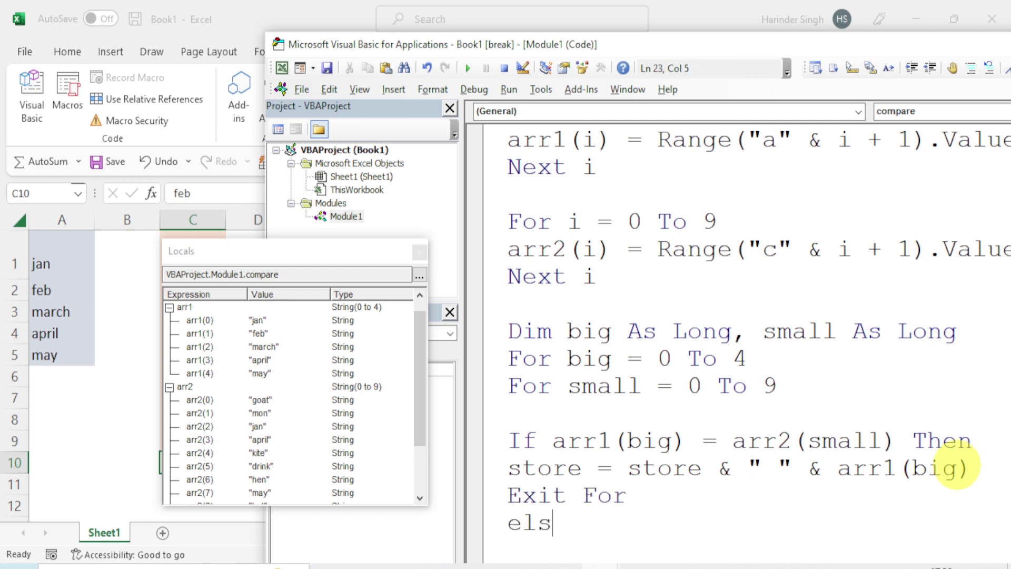
type("e")
key("Return")
type("en")
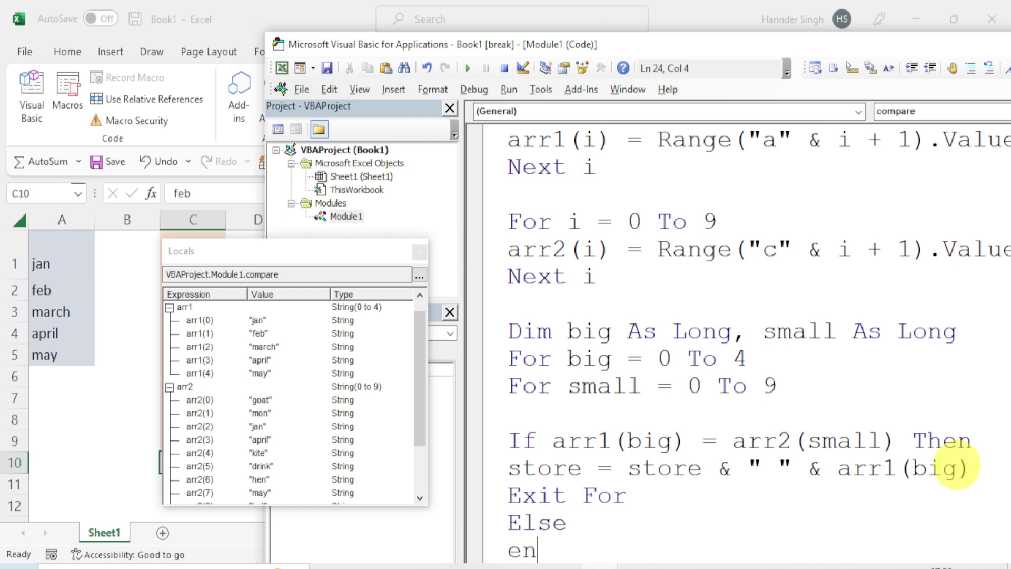
type("d")
type(" if")
key("Return")
Step: Close the loops with Next small and Next big, then add MsgBox " values are " & store
type("next ")
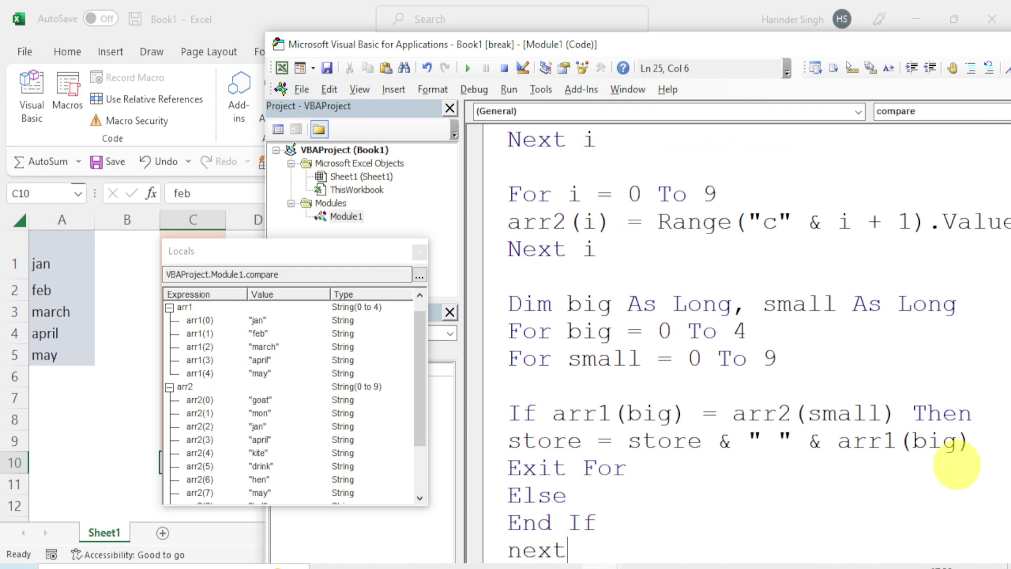
type("smal")
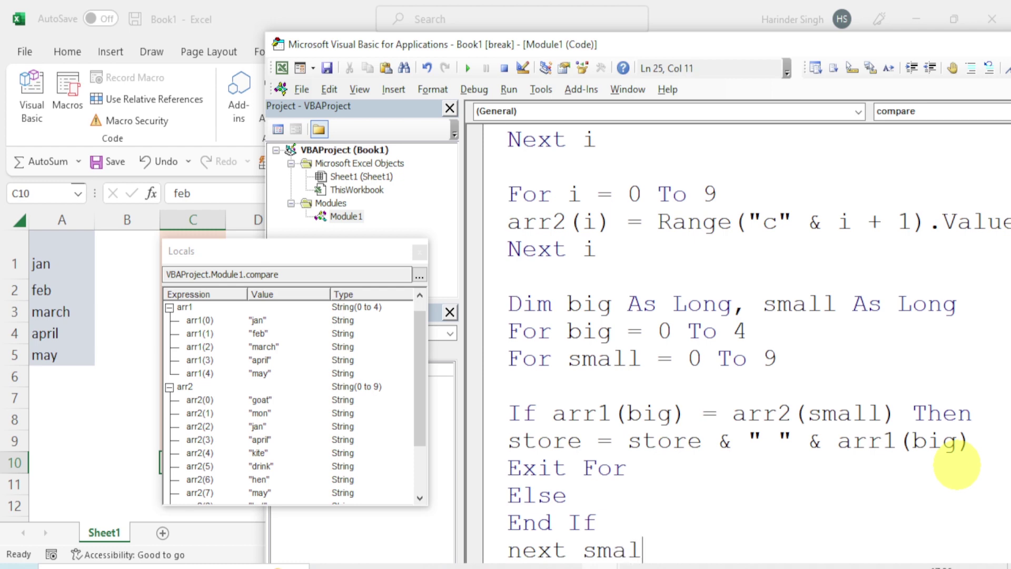
type("l")
key("Return")
type("ne")
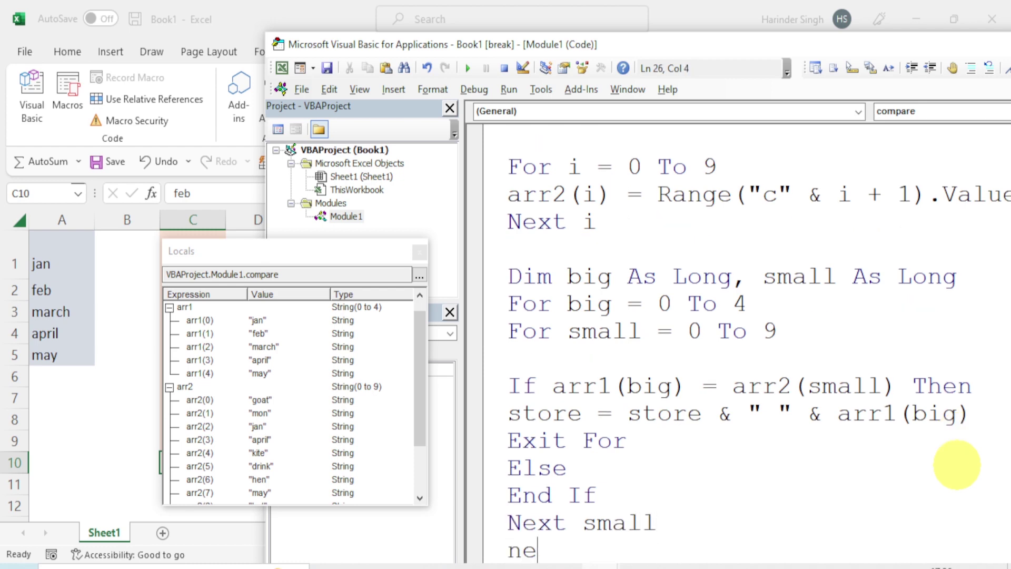
type("xt bi")
type("g")
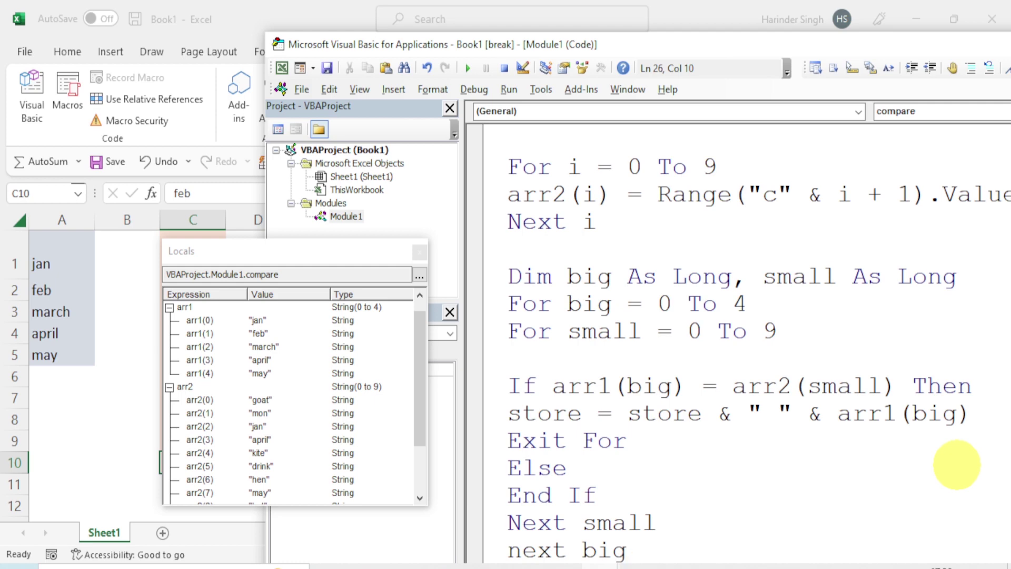
key("Return")
type("M")
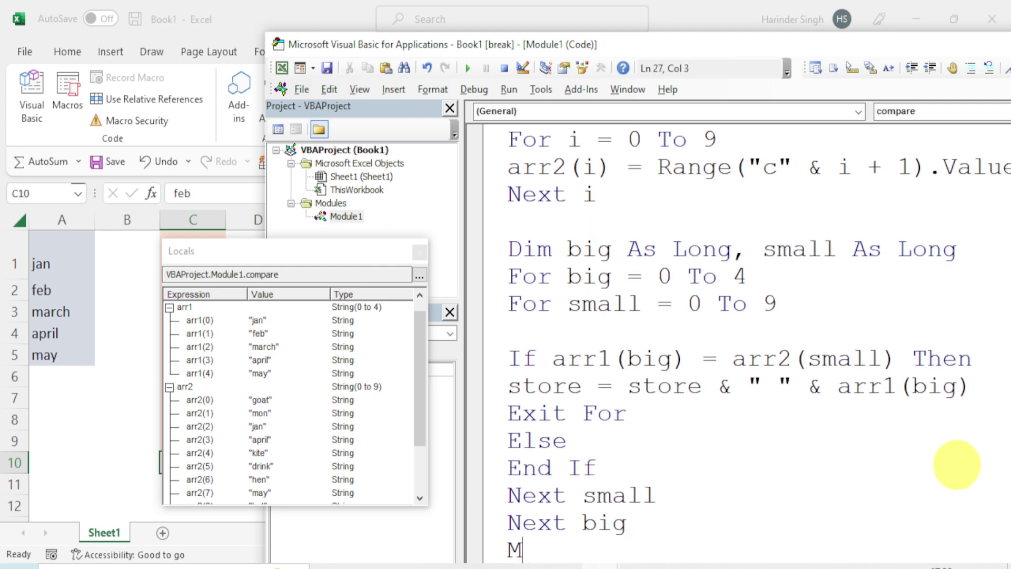
type("sgbox ")
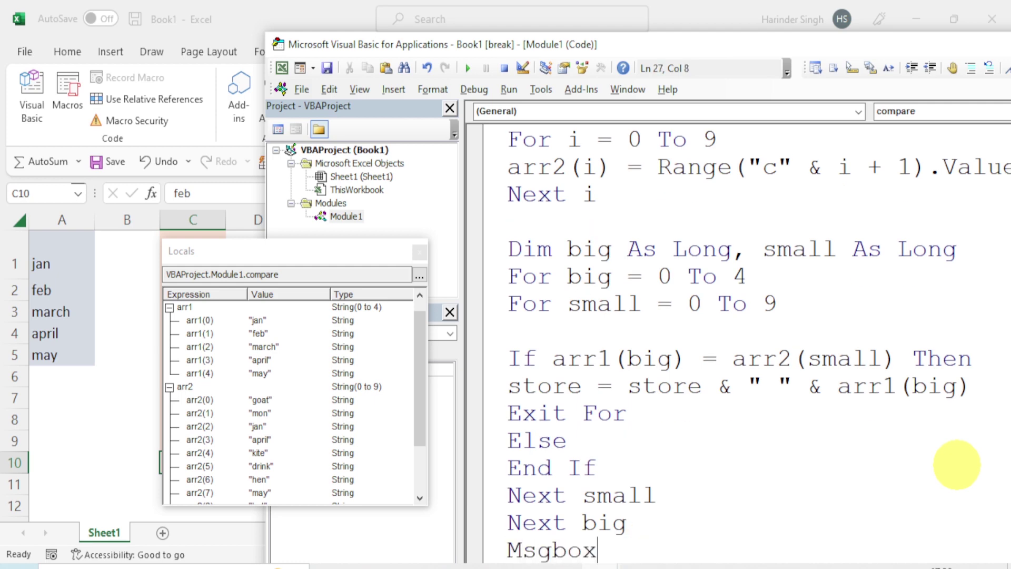
type("\"")
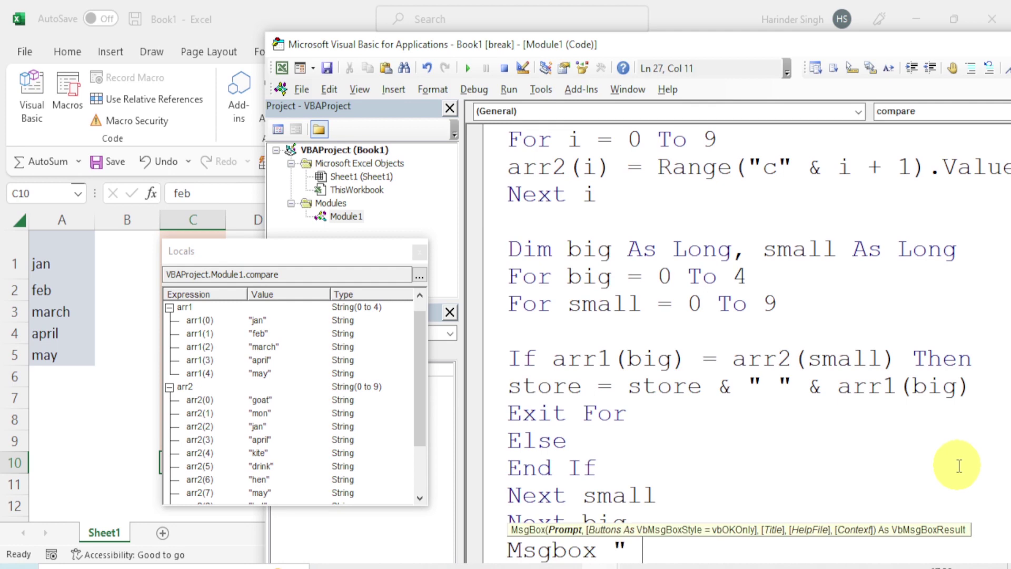
type(" values ")
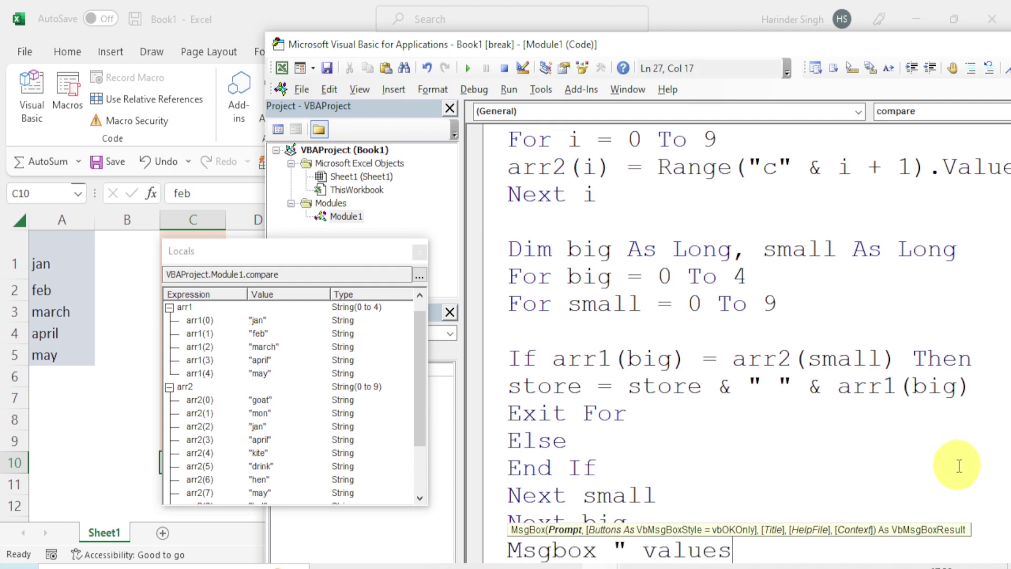
type("are ")
type("\"")
type(" & ")
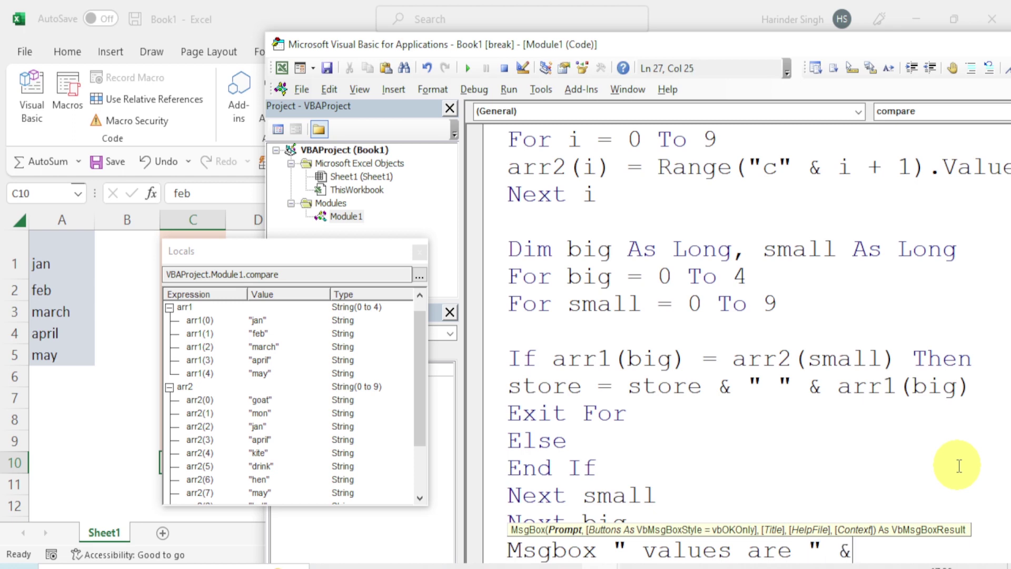
type("st")
type("ore")
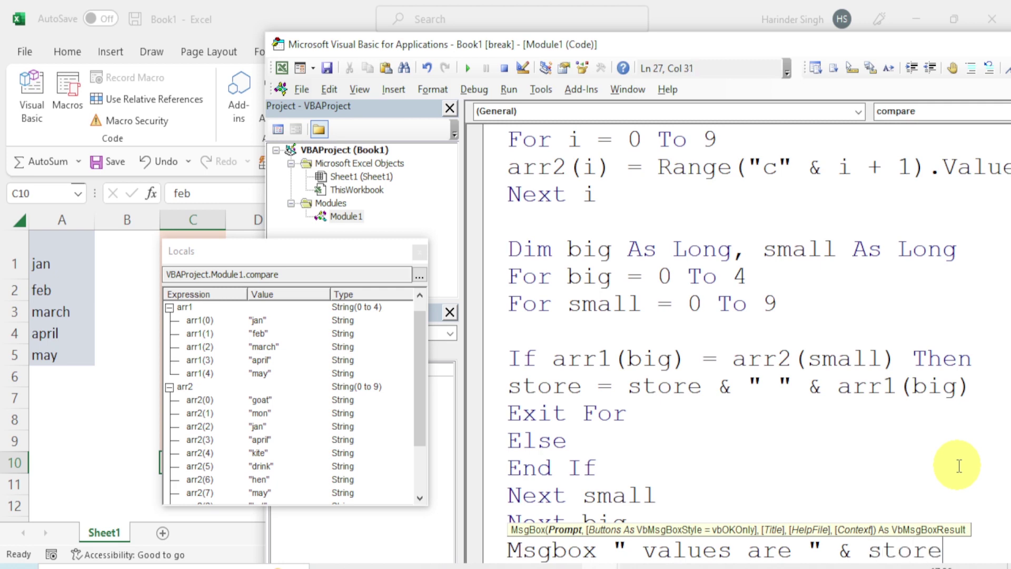
scroll(573, 322, "down", 1)
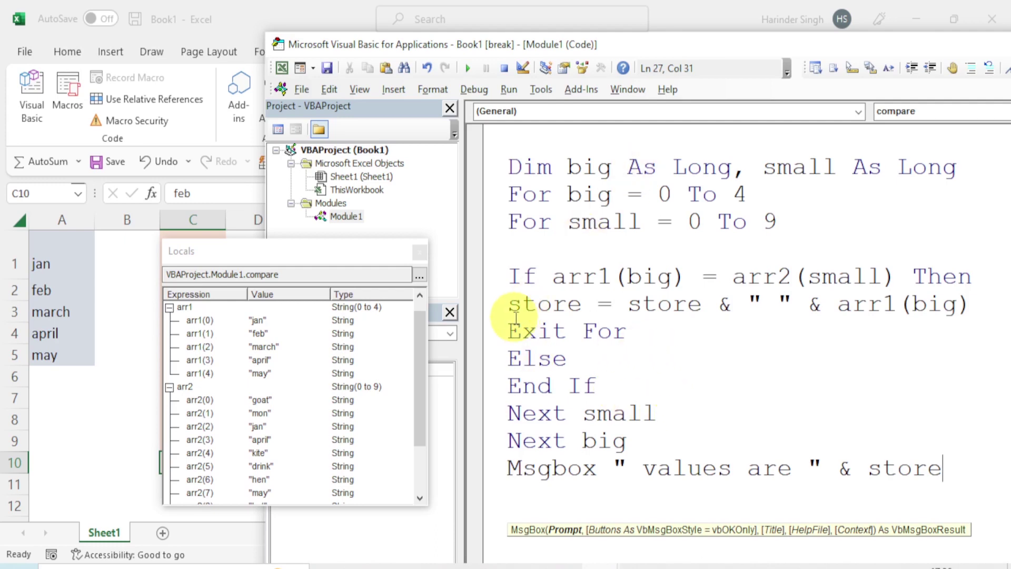
Step: Fix the Variable not defined error by declaring store As String on the Dim line, then reset the project
key("F8")
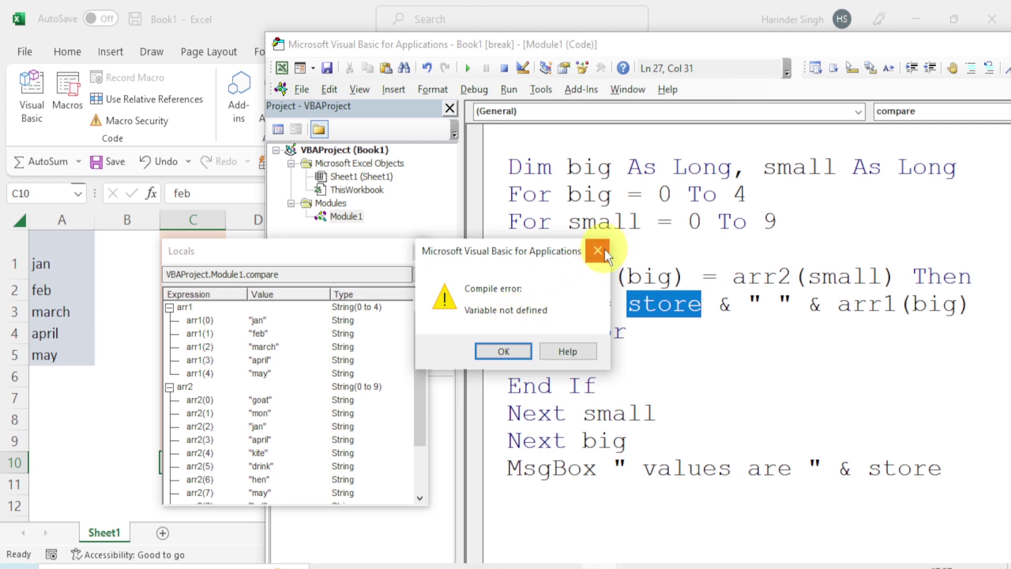
left_click(505, 353)
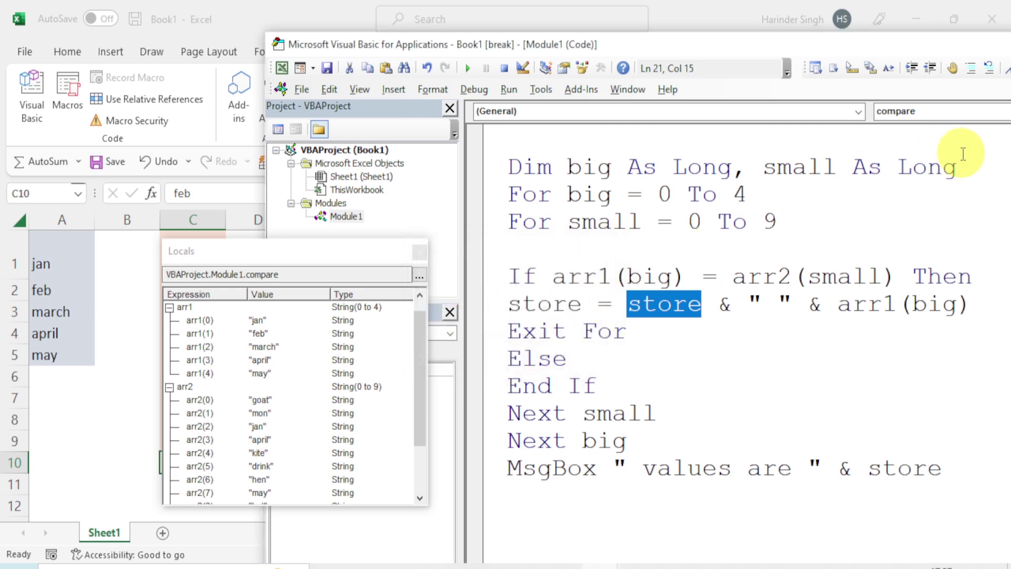
left_click(979, 163)
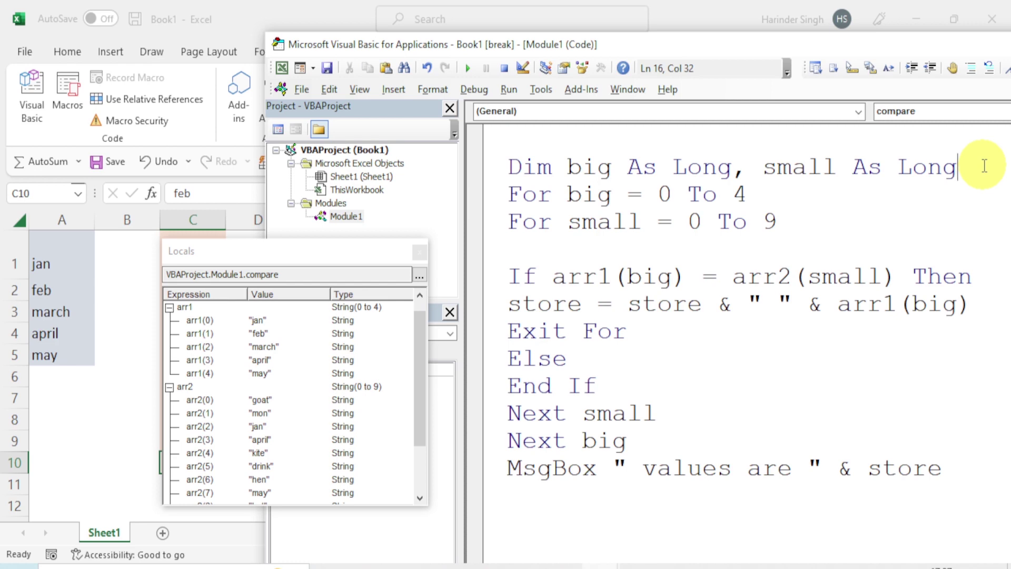
type(",st")
type("o")
type(" As ")
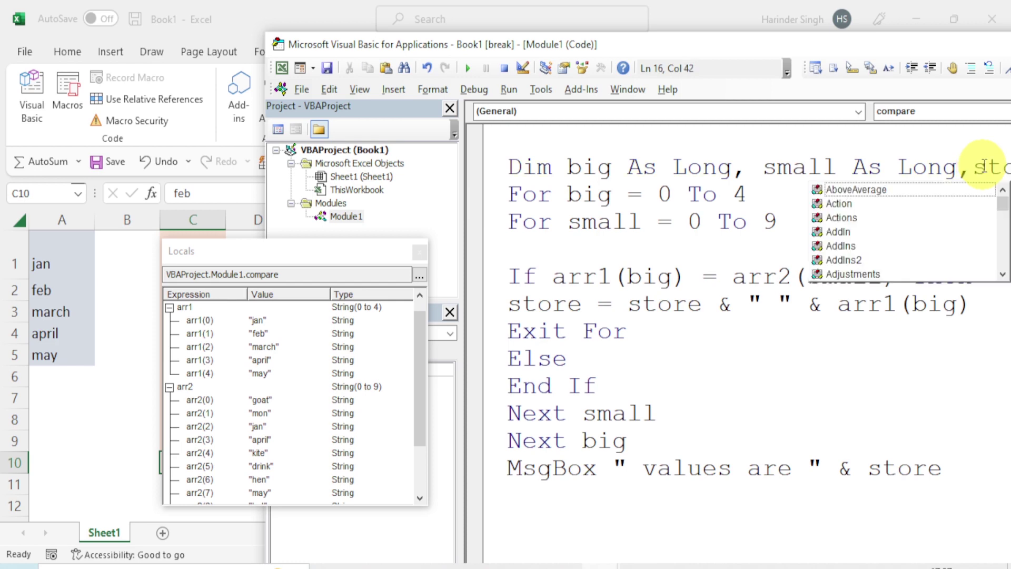
type("Str")
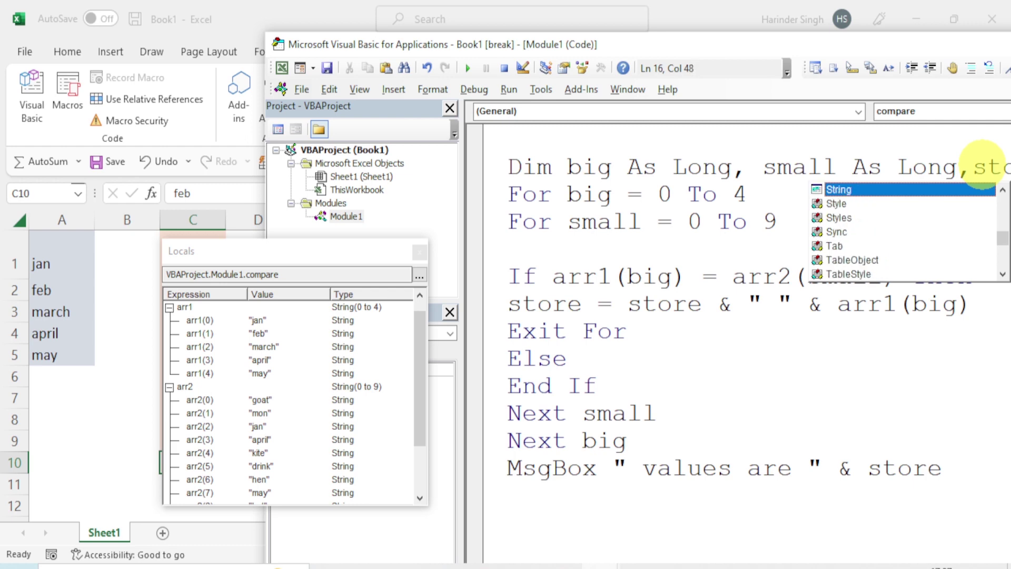
key("Return")
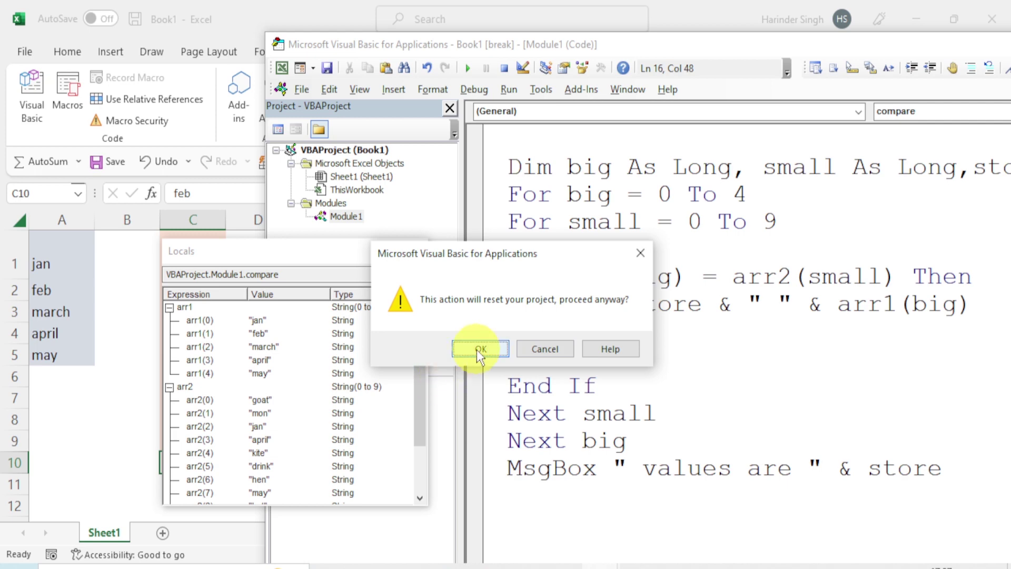
left_click(479, 348)
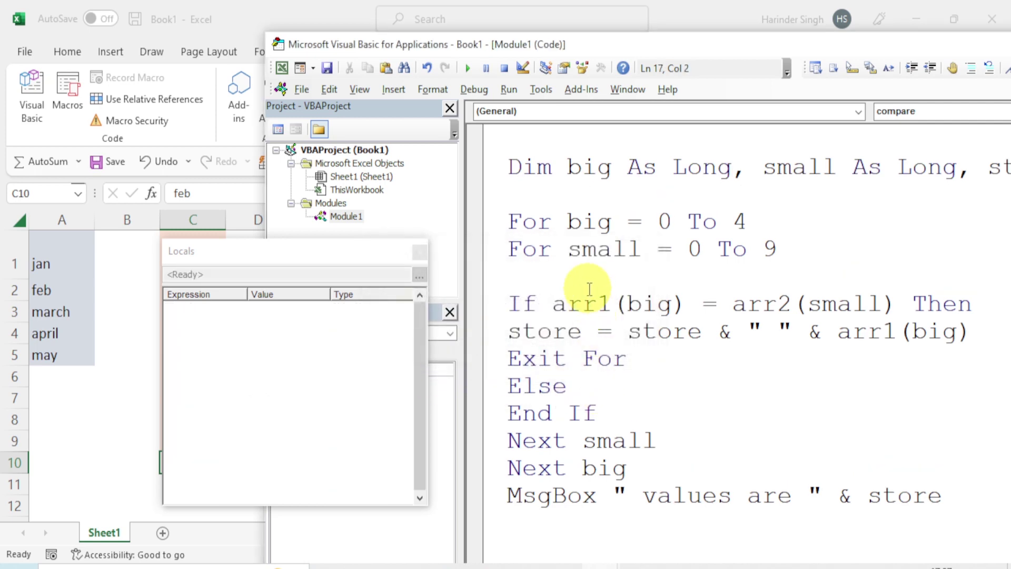
Step: Step with F8 through the loop filling arr1 into the loop filling arr2
key("F8")
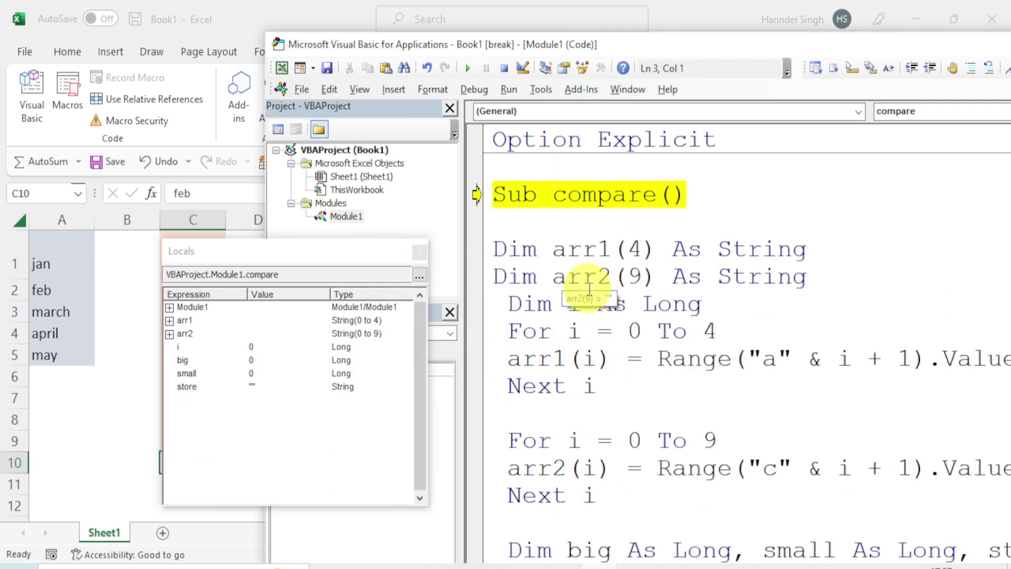
key("F8")
key("F8")
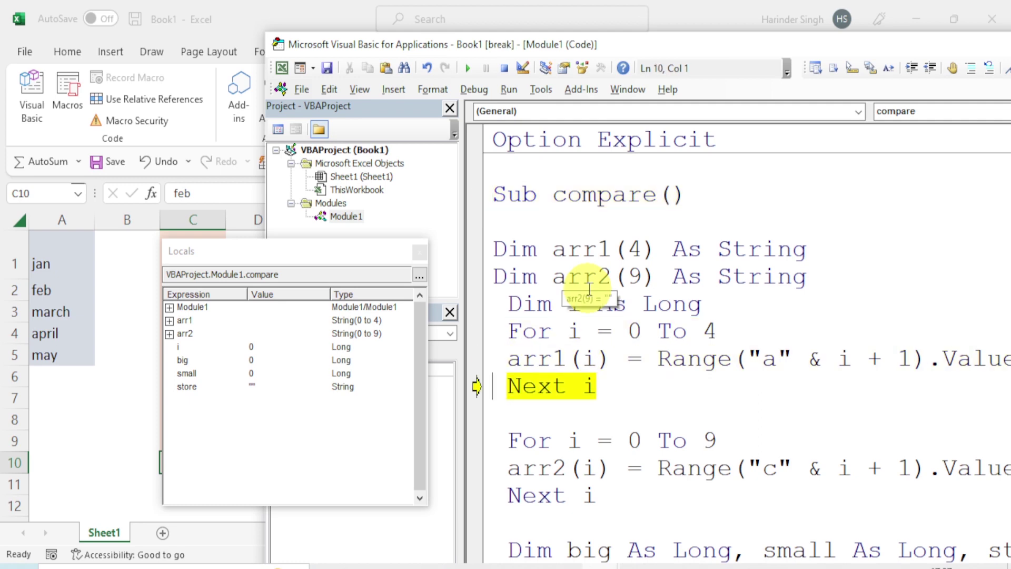
key("F8")
key("F8")
key("F8")
key("F8")
key("F8")
key("F8")
key("F8")
key("F8")
key("F8")
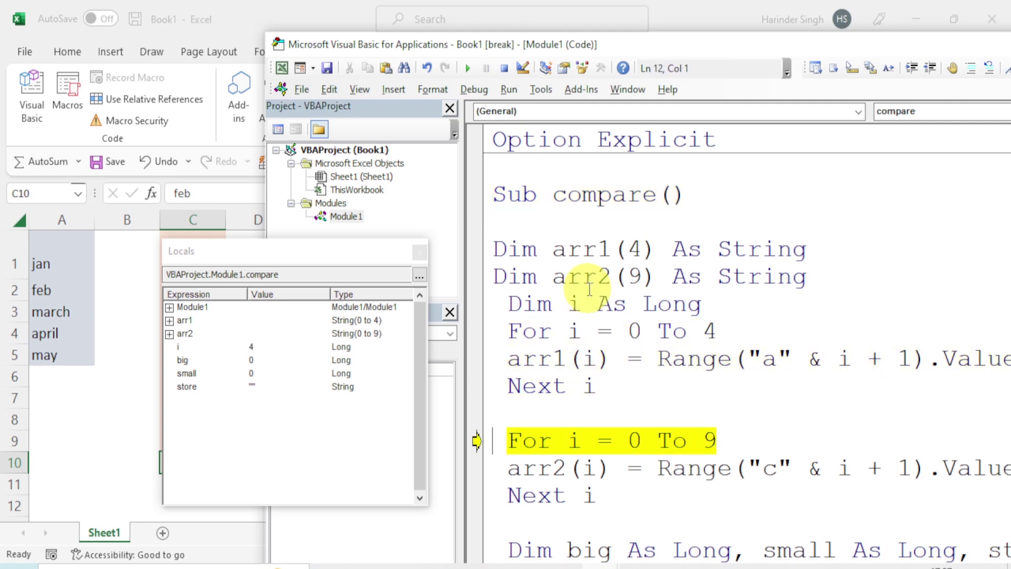
key("F8")
key("F8")
key("F8")
key("F8")
key("F8")
key("F8")
key("F8")
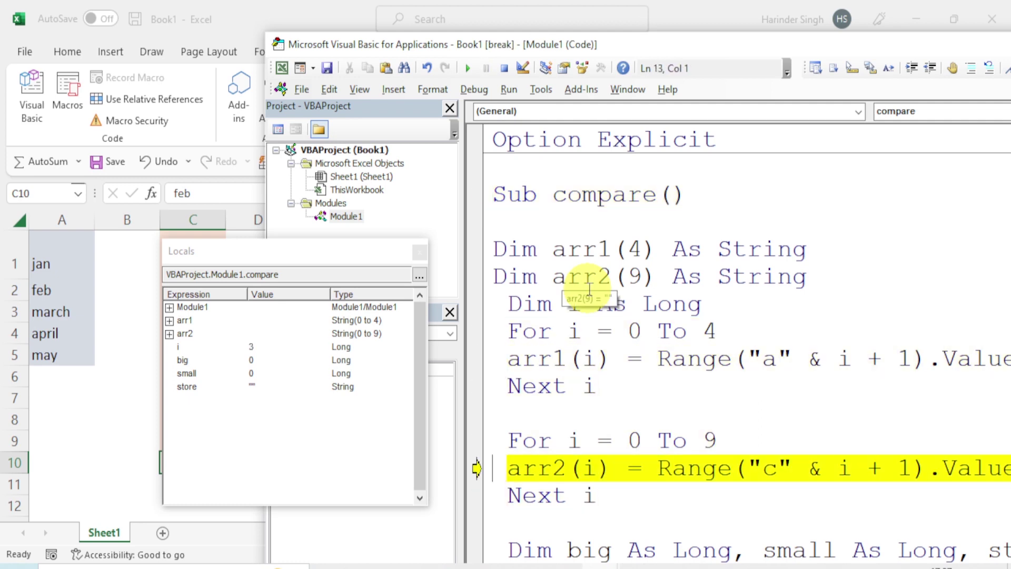
key("F8")
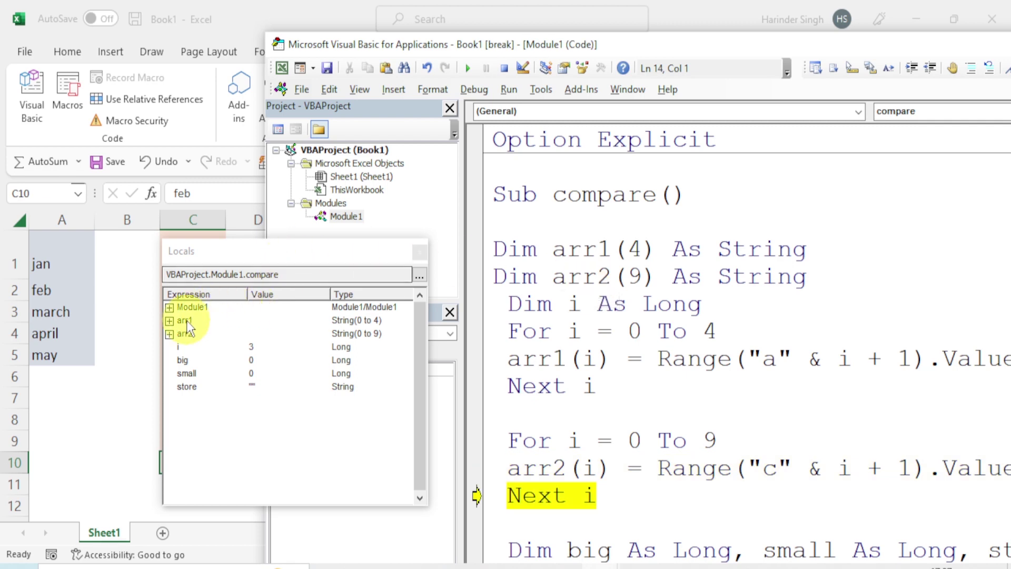
Step: Expand arr1 and arr2 in Locals and step until the inner For small loop is reached
left_click(169, 321)
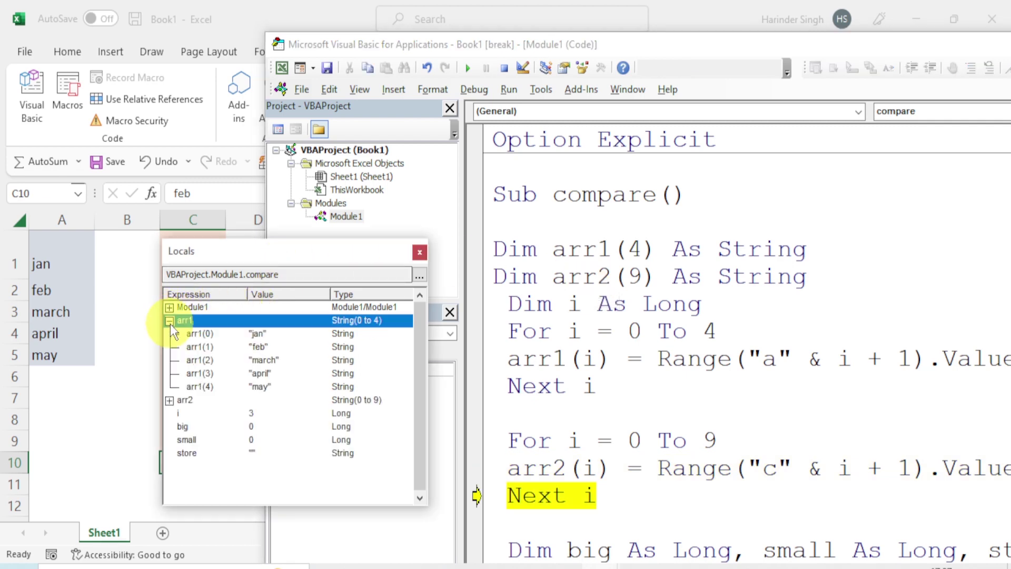
left_click(169, 400)
scroll(328, 390, "down", 1)
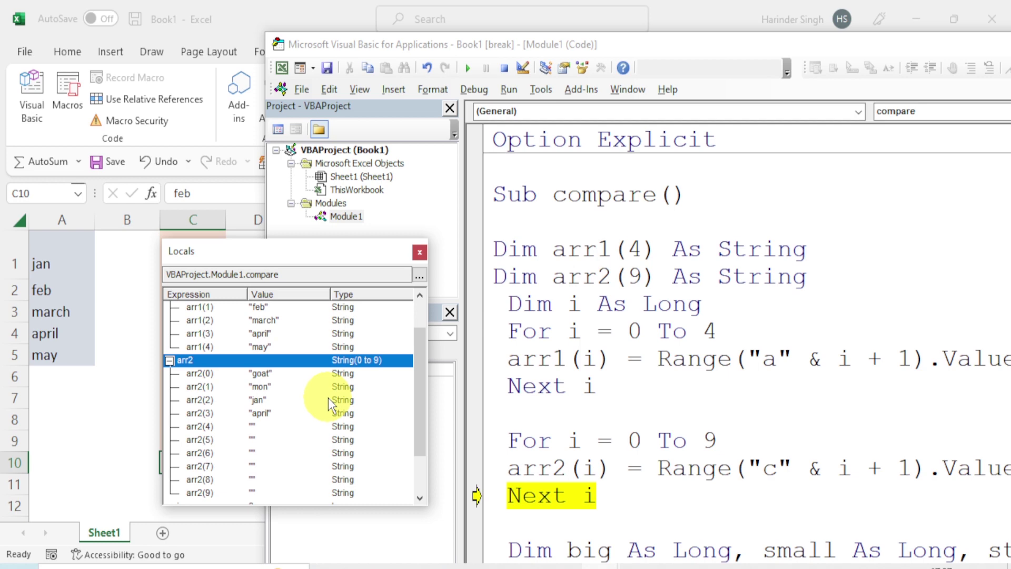
key("F8")
key("F8")
key("F8")
key("F8")
key("F8")
key("F8")
key("F8")
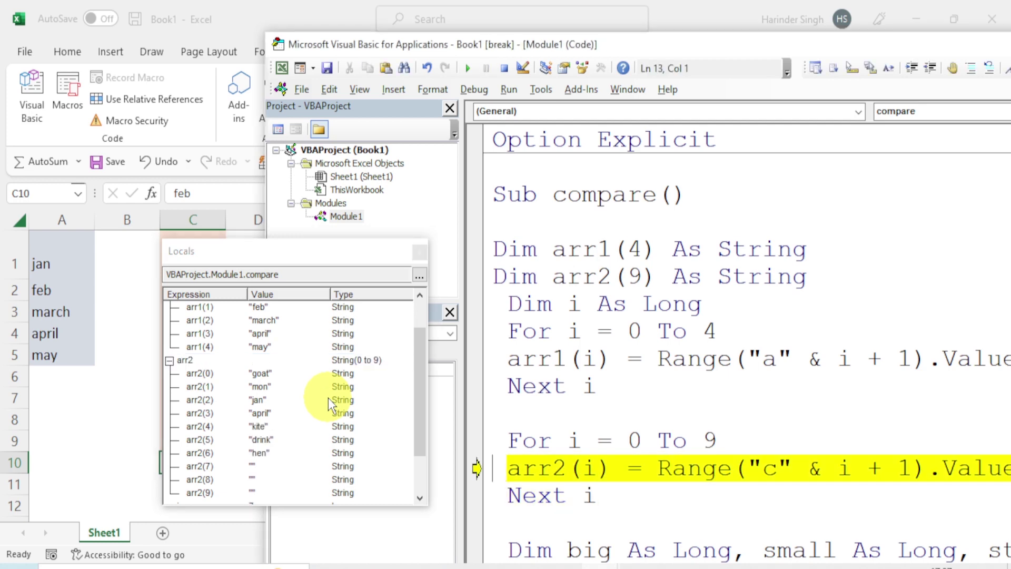
key("F8")
key("F8")
key("F8")
key("F8")
key("F8")
key("F8")
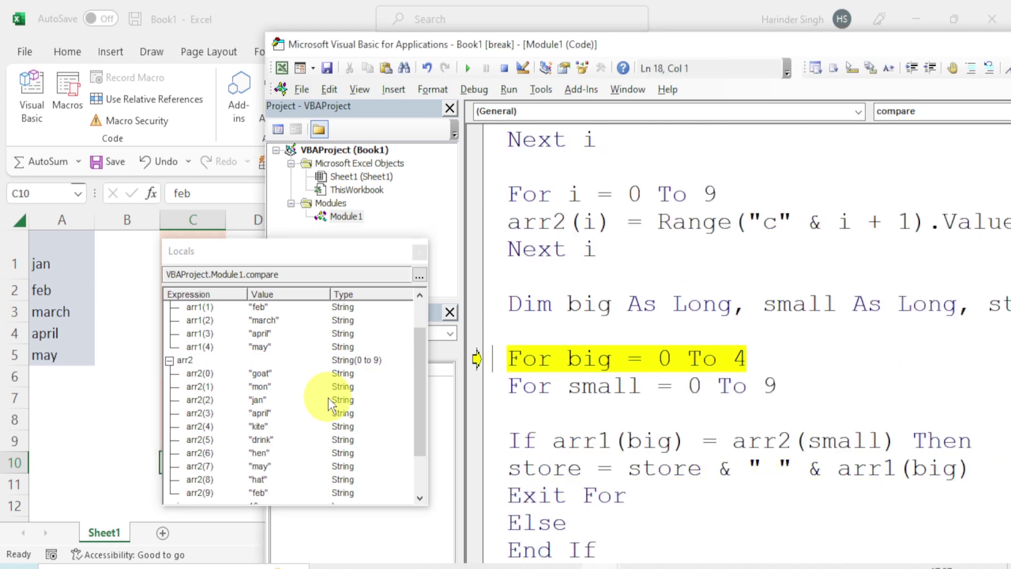
key("F8")
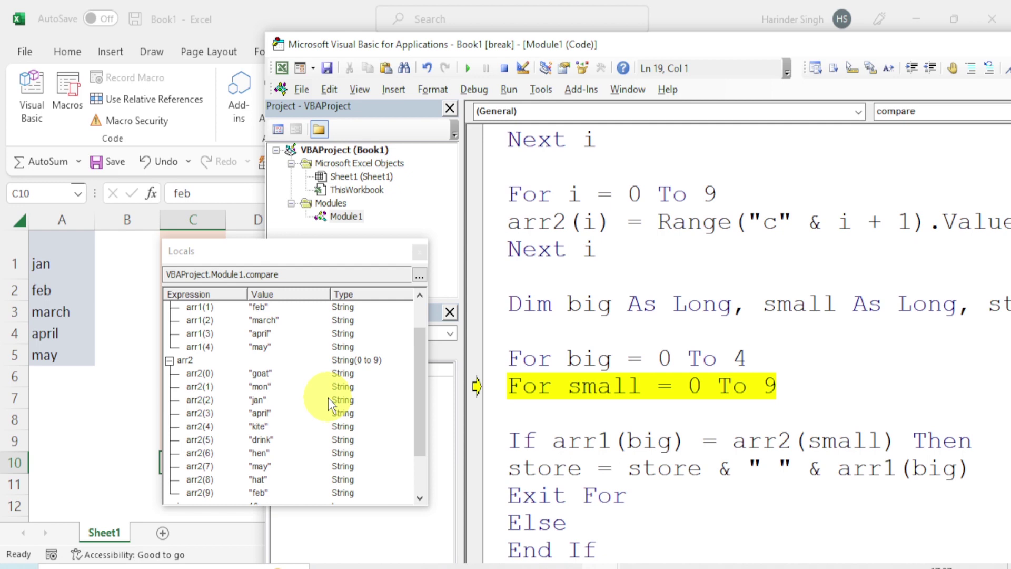
scroll(327, 397, "down", 1)
scroll(327, 397, "down", 1)
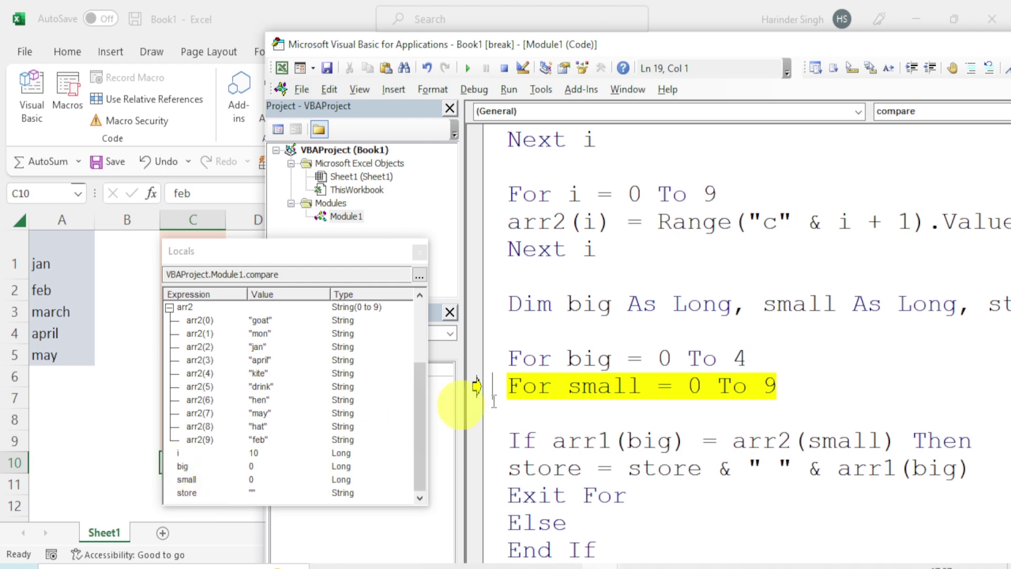
mouse_move(605, 385)
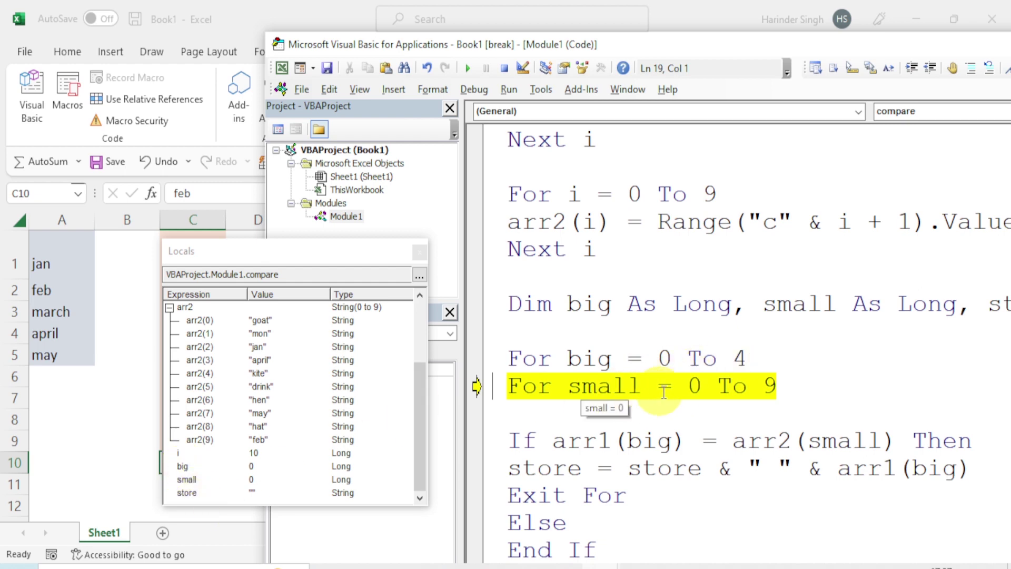
scroll(682, 389, "down", 1)
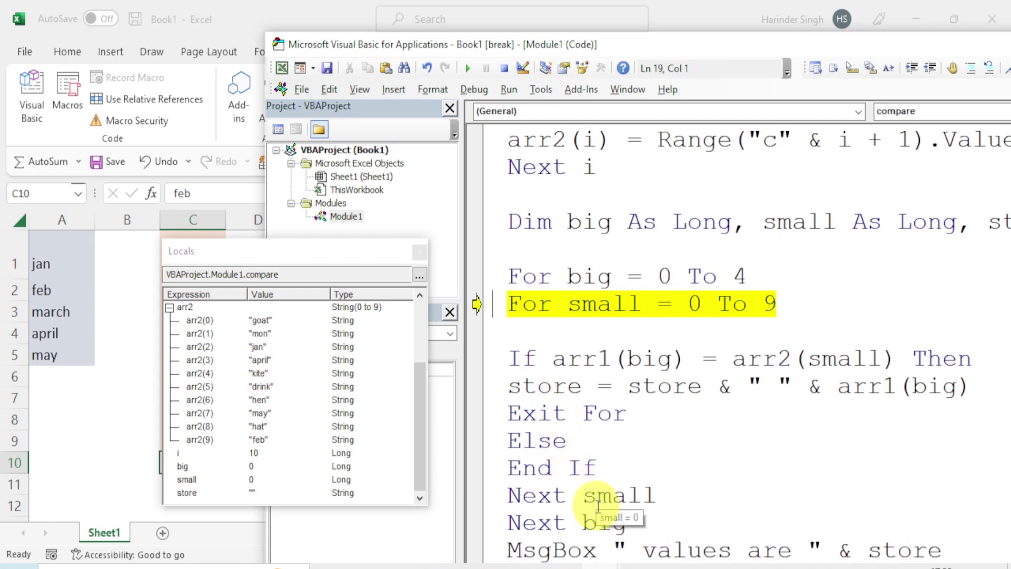
mouse_move(838, 440)
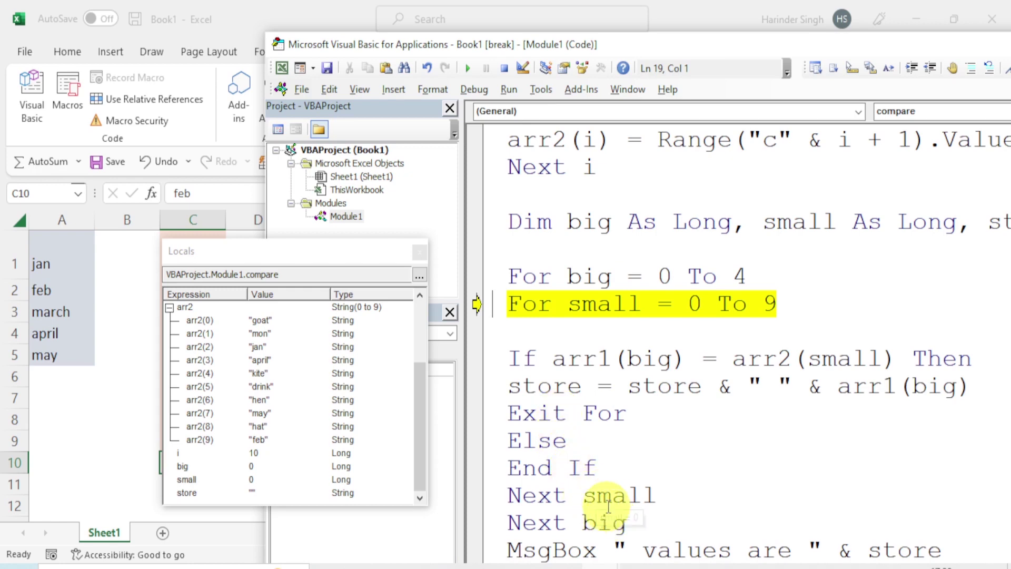
mouse_move(841, 359)
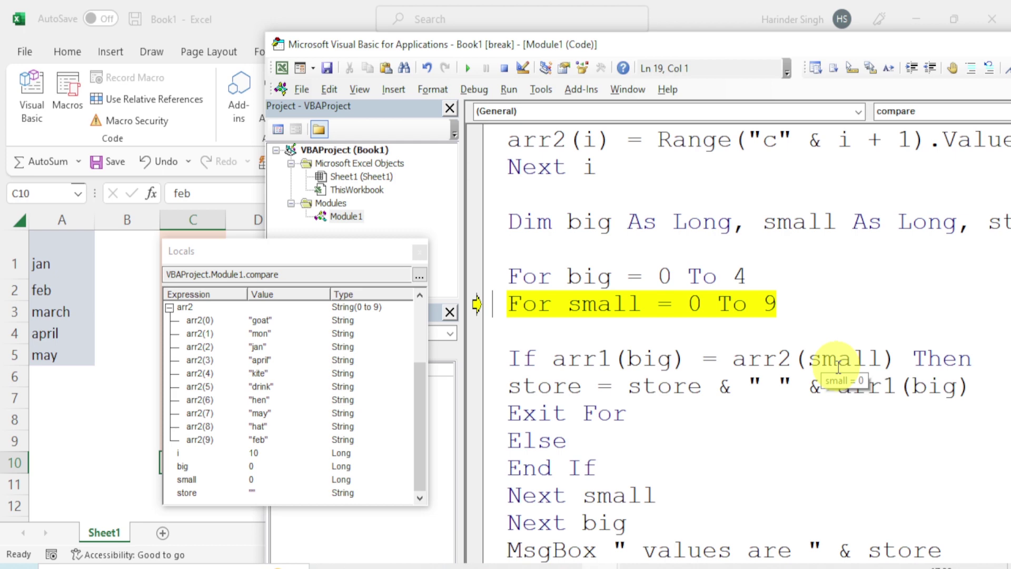
Step: Highlight the Next small line and step through the first comparisons, adding jan to store
left_click_drag(500, 494, 648, 504)
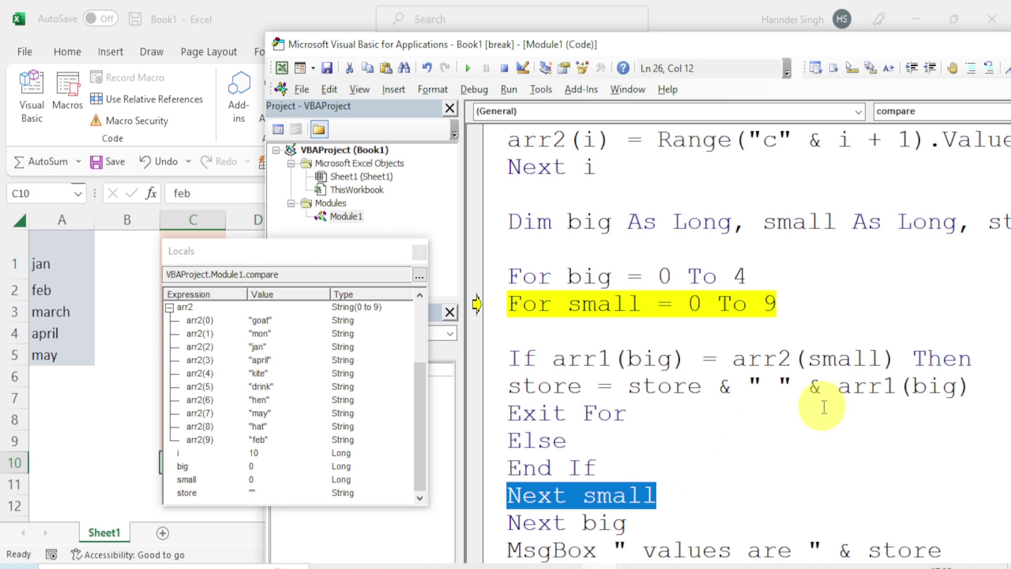
key("F8")
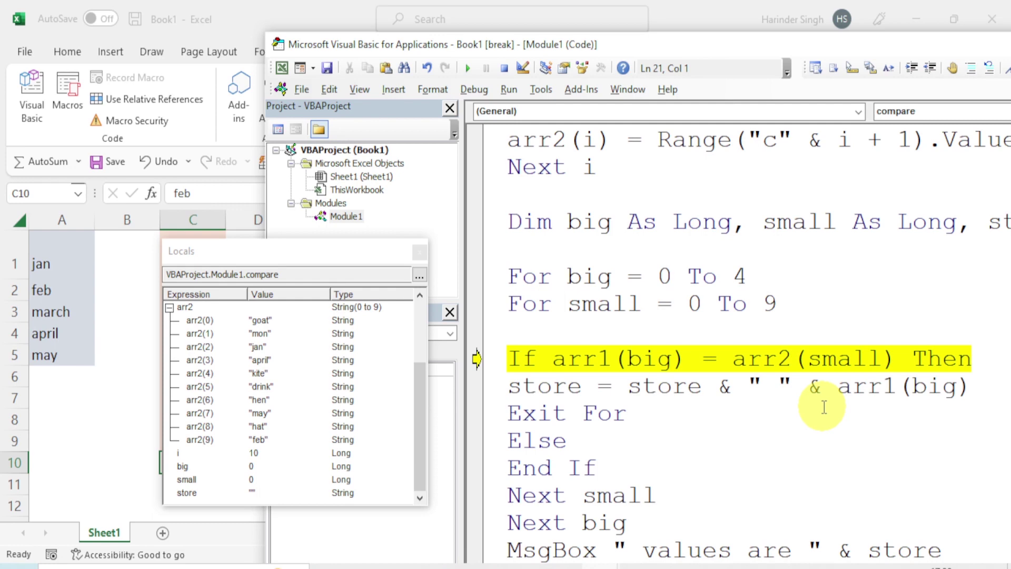
key("F8")
key("F8")
key("F8")
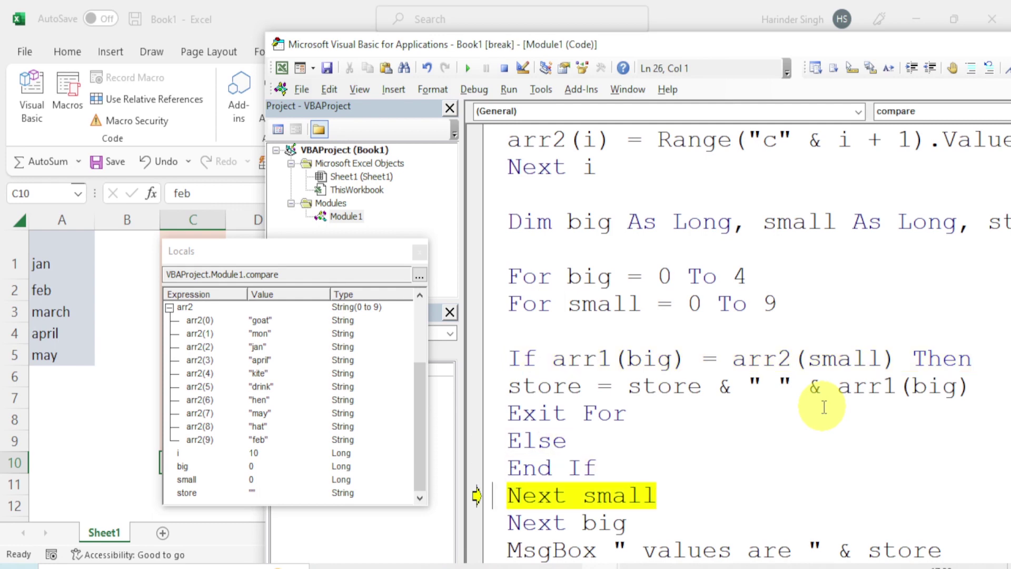
key("F8")
key("F8")
key("F8")
key("F8")
key("F8")
key("F8")
key("F8")
key("F8")
key("F8")
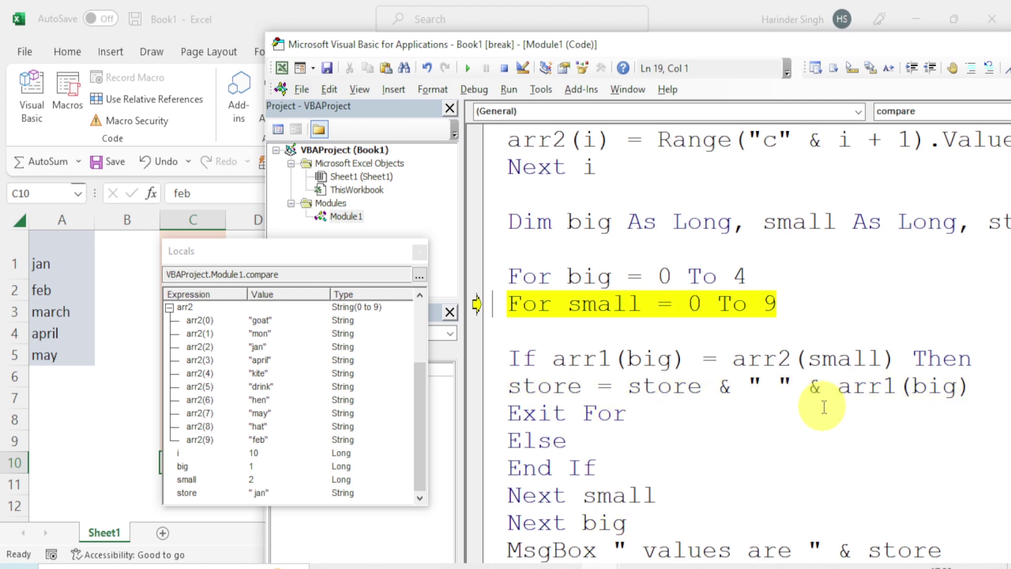
key("F8")
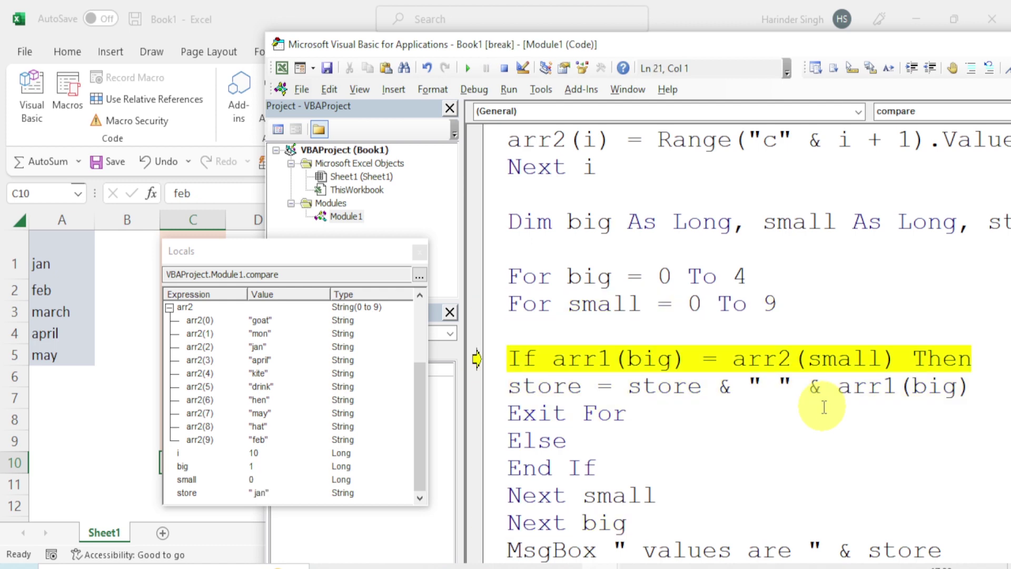
key("F8")
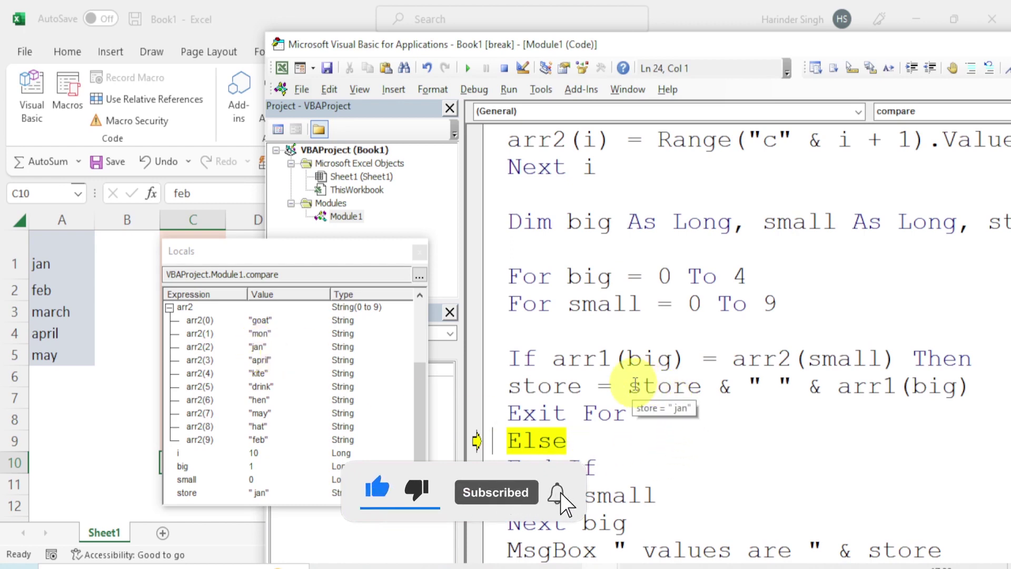
Step: Highlight store in the concatenation line, step a few more iterations, then finish the run with F5
left_click_drag(628, 386, 713, 385)
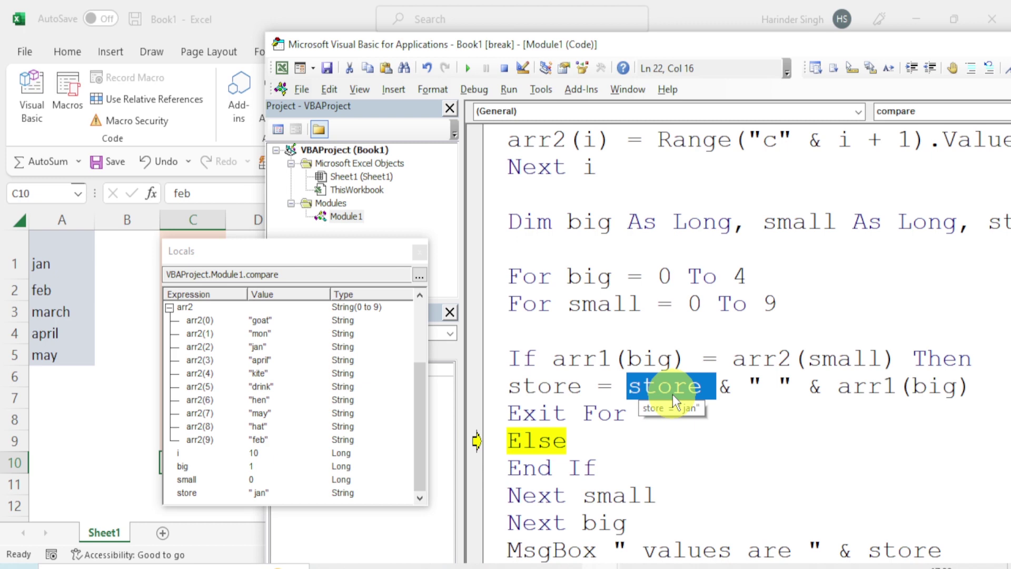
key("F8")
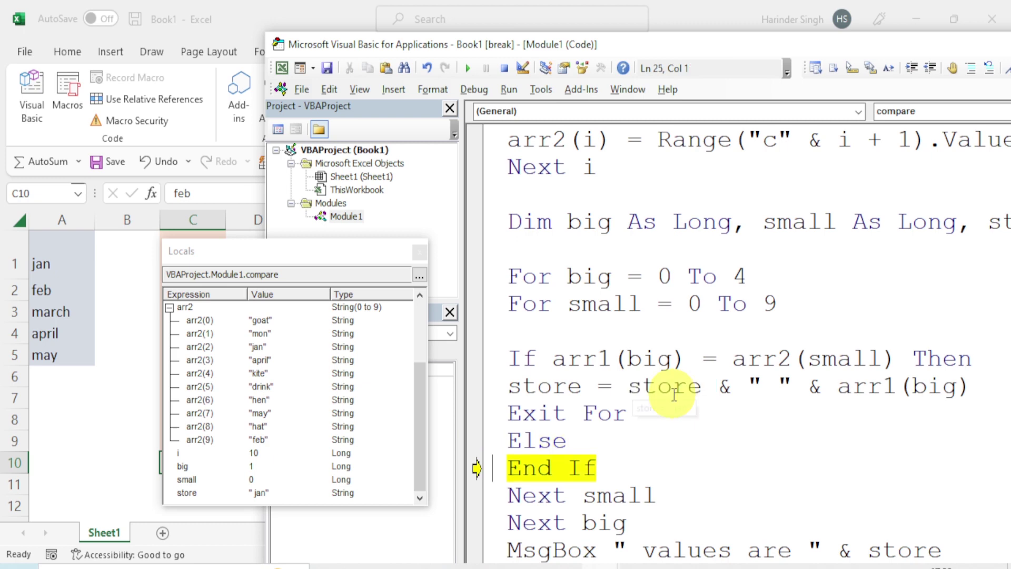
key("F8")
key("F8")
key("F8")
key("F8")
key("F8")
key("F8")
key("F8")
key("F8")
key("F8")
key("F8")
key("F8")
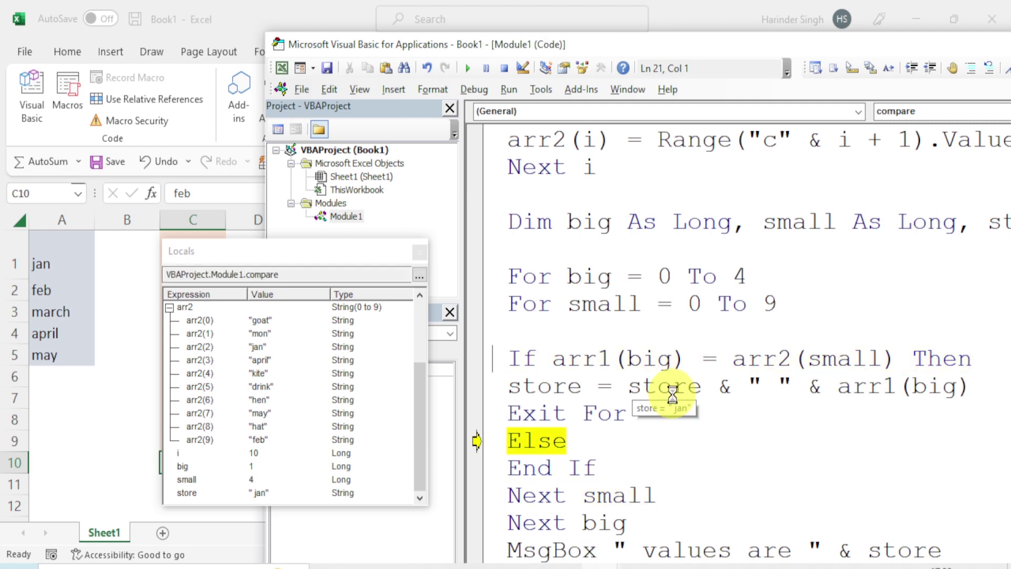
key("F8")
key("F8")
key("F8")
key("F8")
key("F8")
key("F8")
key("F8")
key("F8")
key("F8")
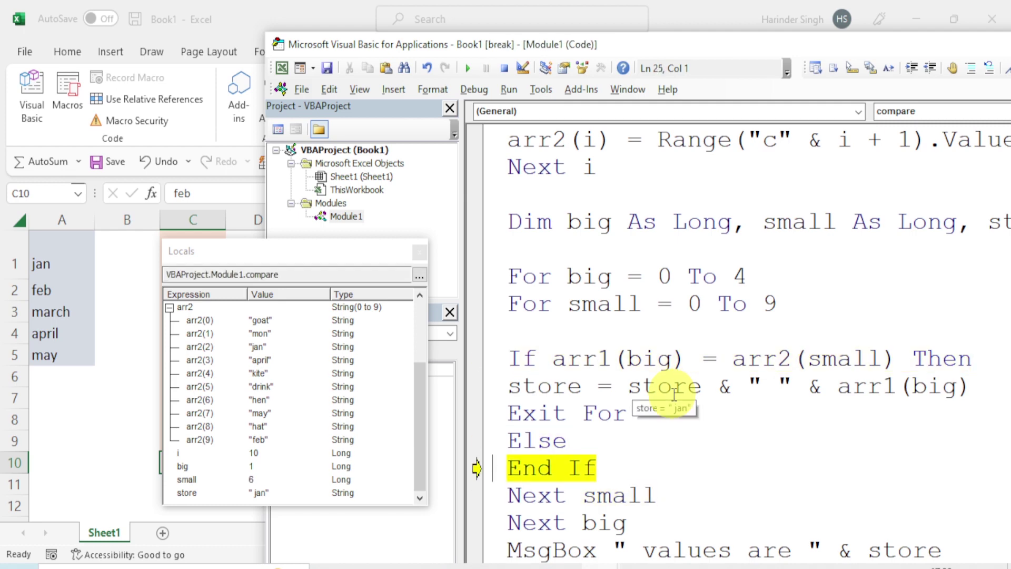
key("F8")
key("F8")
key("F8")
key("F8")
key("F8")
key("F8")
key("F8")
key("F8")
key("F8")
key("F5")
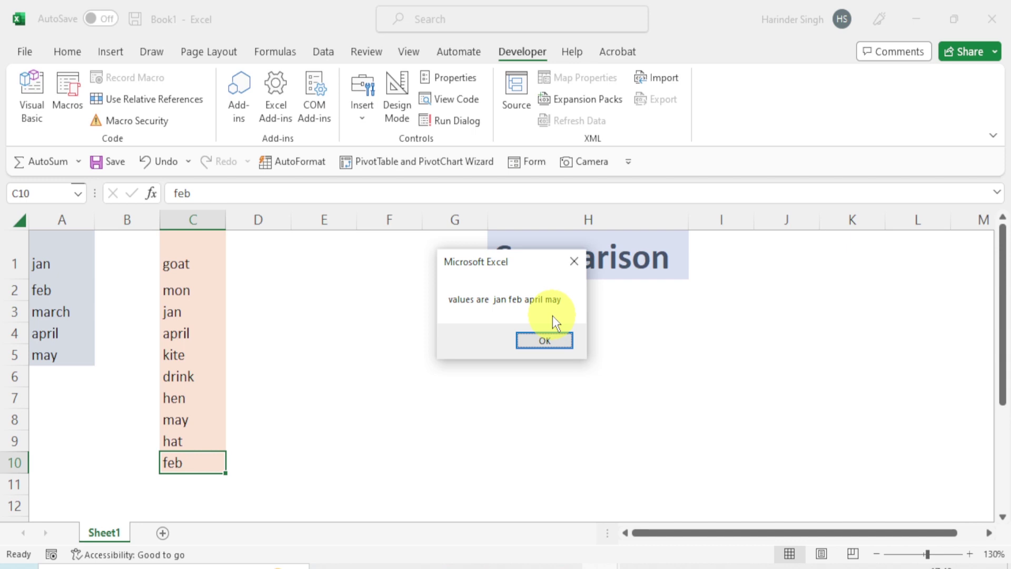
Step: Close the 'values are jan feb april may' message with OK
left_click(558, 340)
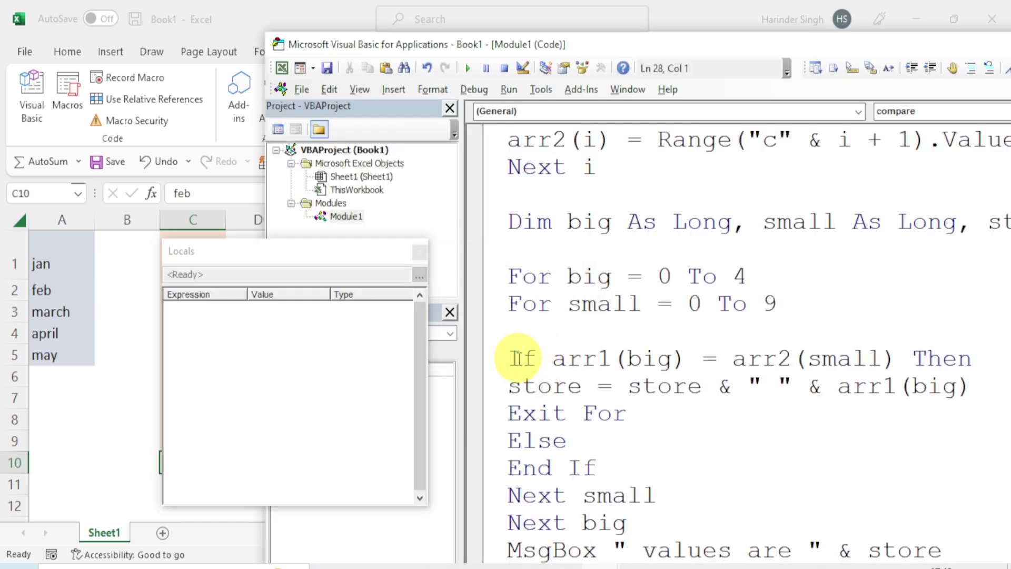
Step: Close the Locals window and move the VBA editor window up and to the left
left_click(420, 252)
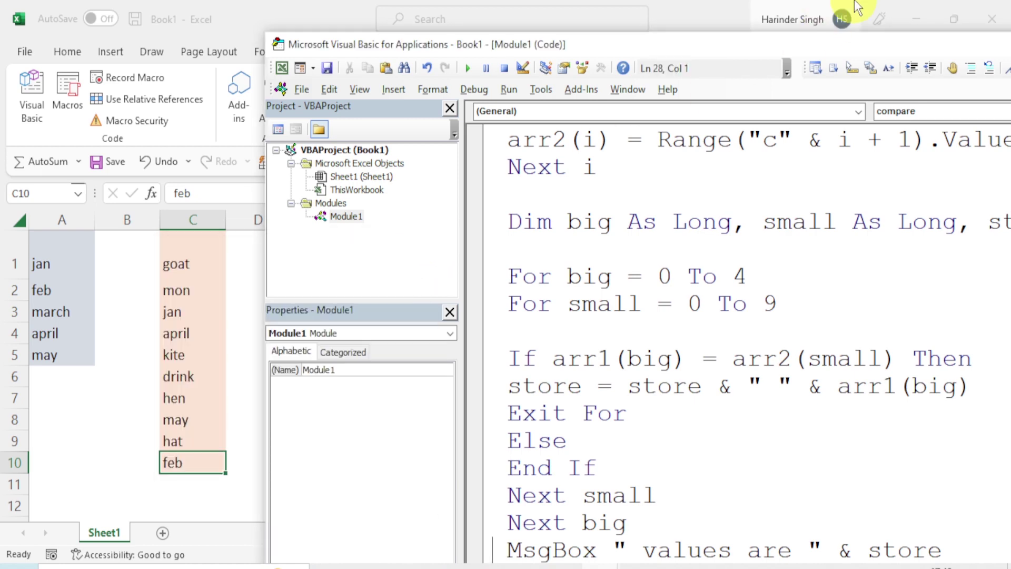
mouse_move(828, 46)
left_mouse_down()
mouse_move(698, 16)
mouse_move(693, 2)
left_mouse_up()
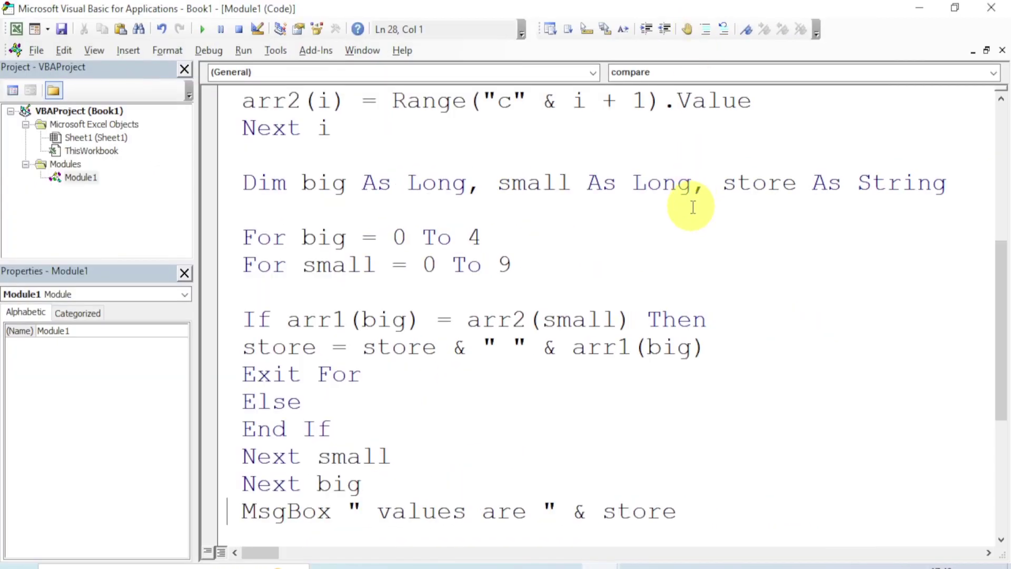